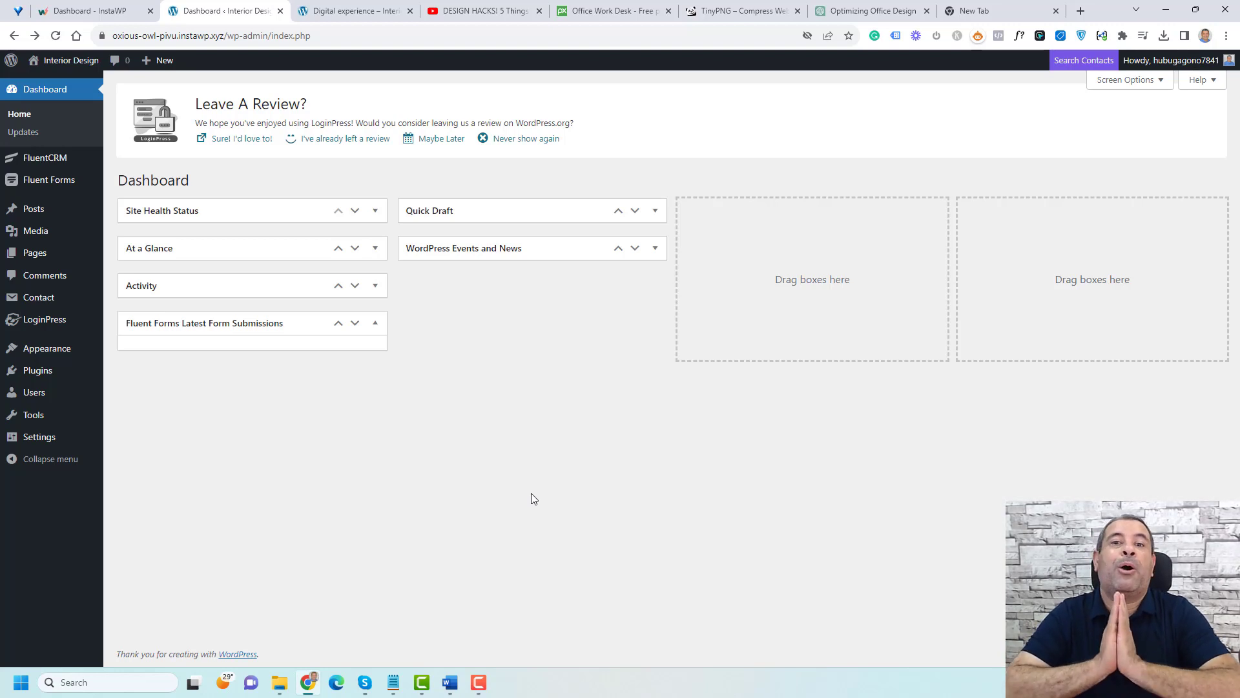
Step: Start a new post from the Posts section of the WordPress dashboard
click(452, 686)
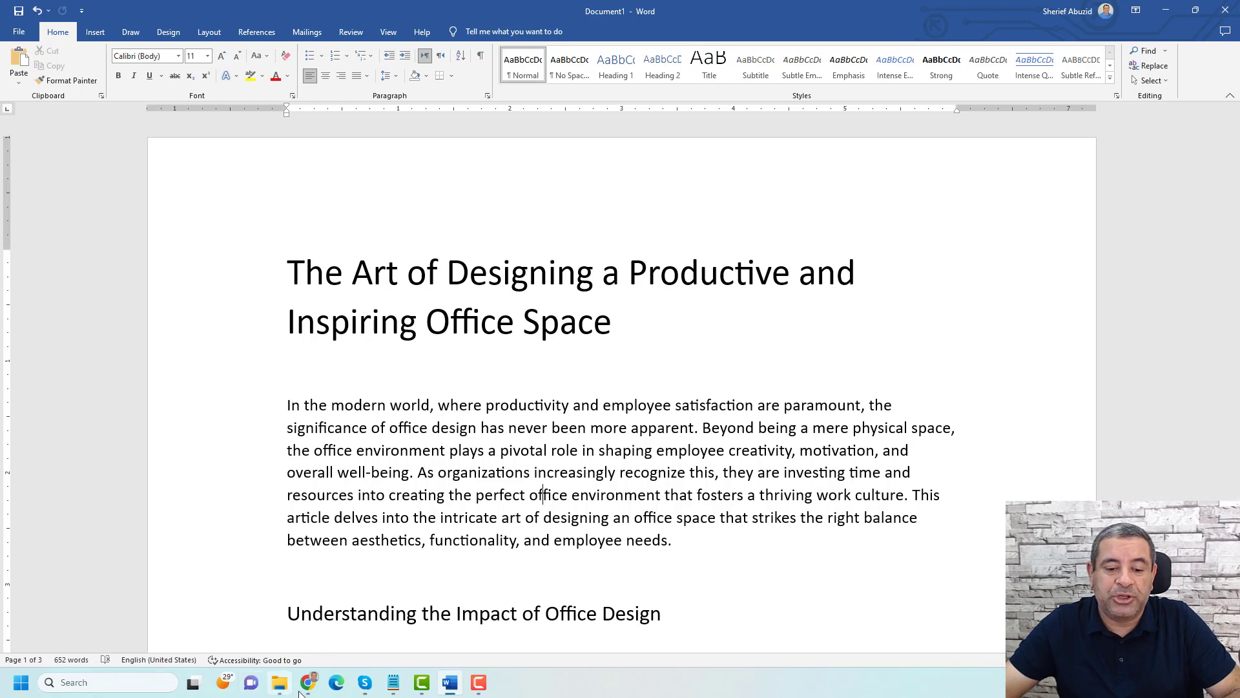
mouse_move(311, 692)
click(296, 633)
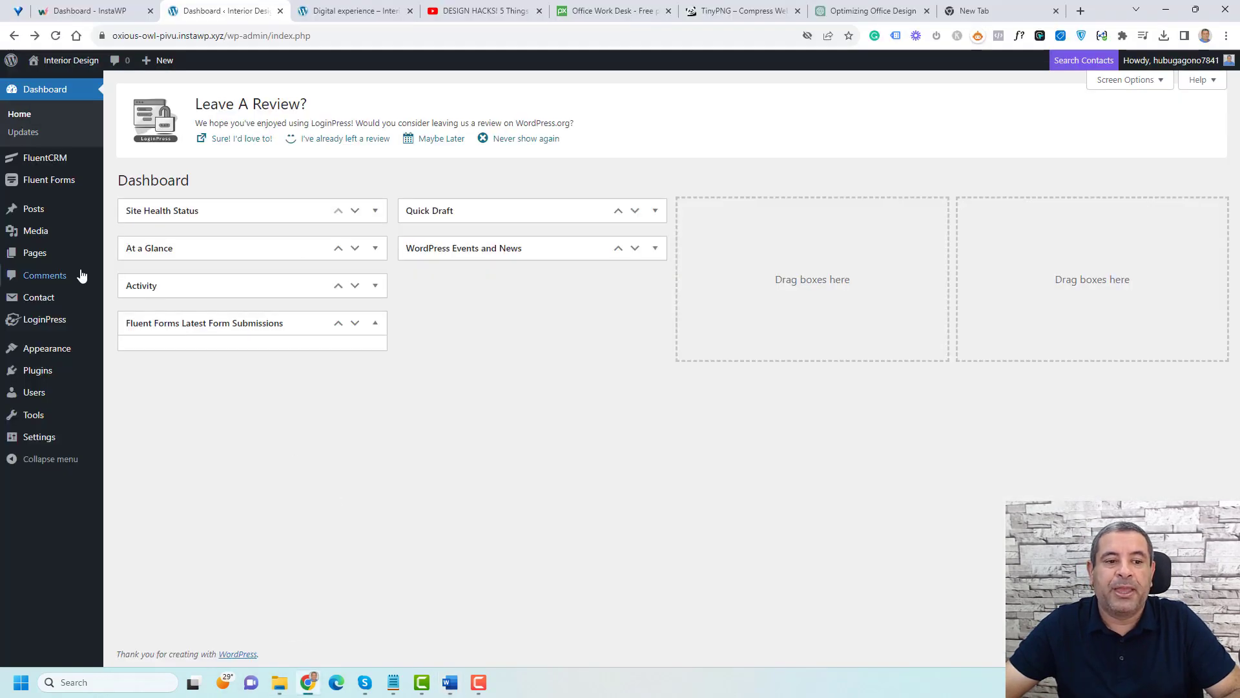
mouse_move(38, 213)
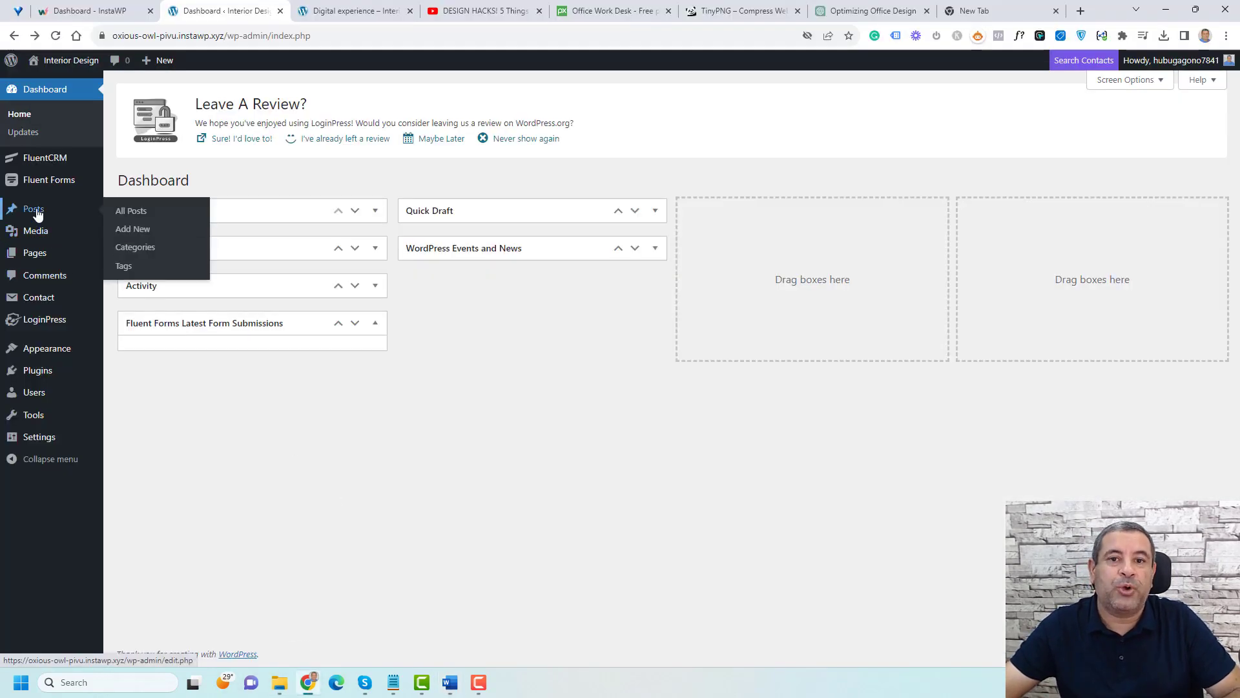
click(139, 231)
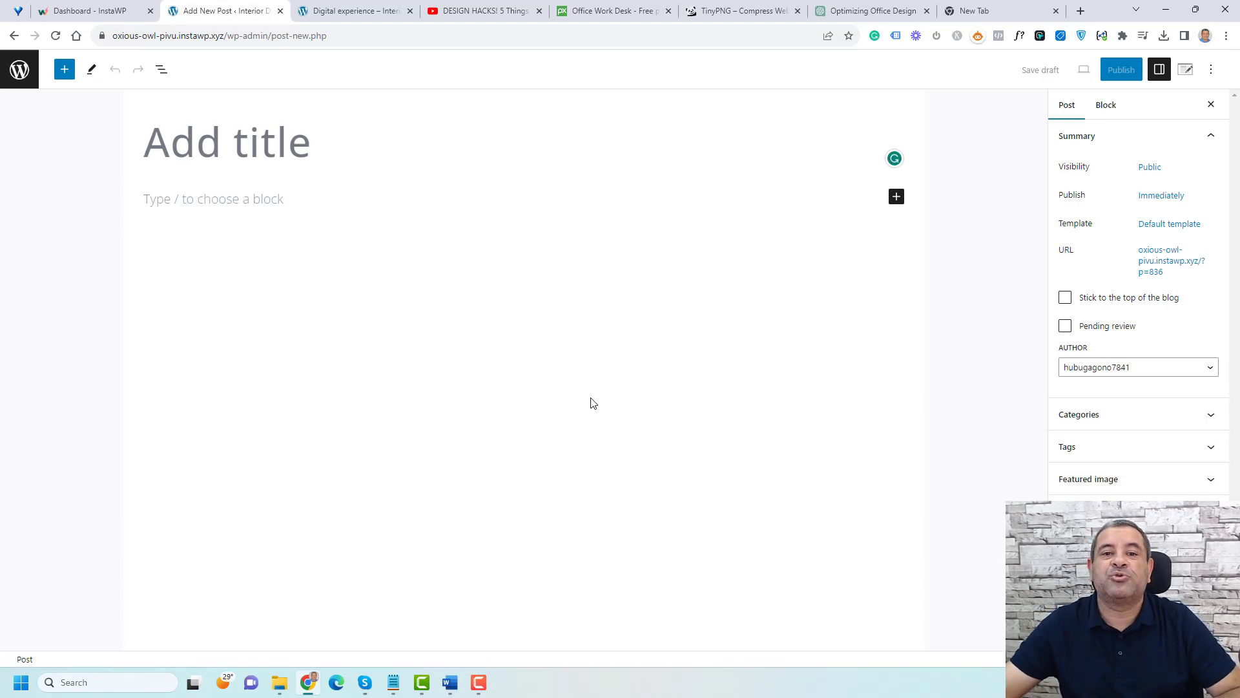
Step: Copy the article title from the Word document and paste it as the post title
click(450, 683)
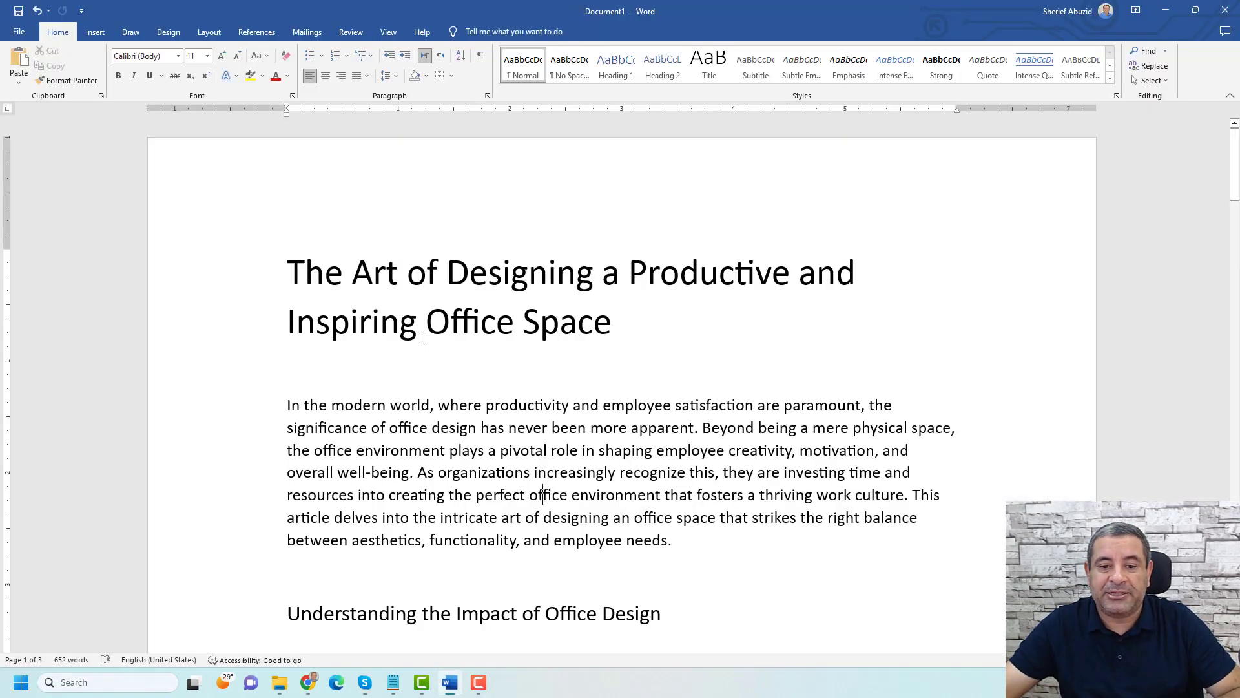
click(397, 271)
drag(288, 271, 556, 317)
key(ctrl+c)
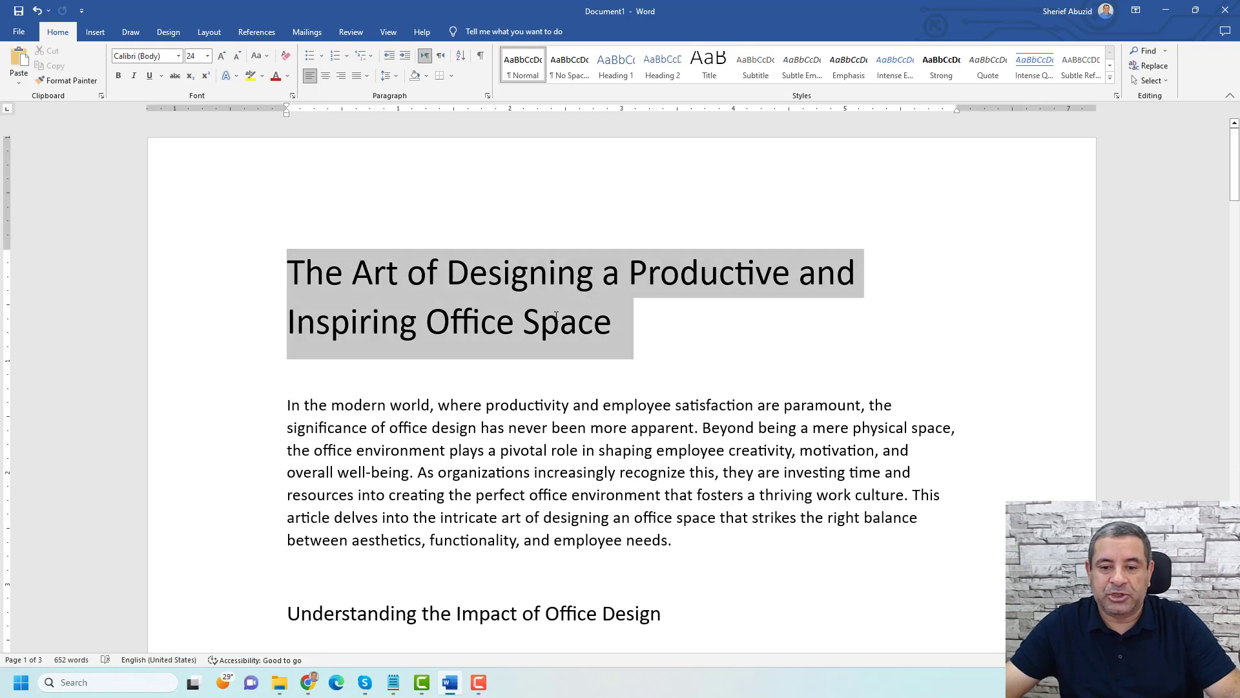
key(alt+Tab)
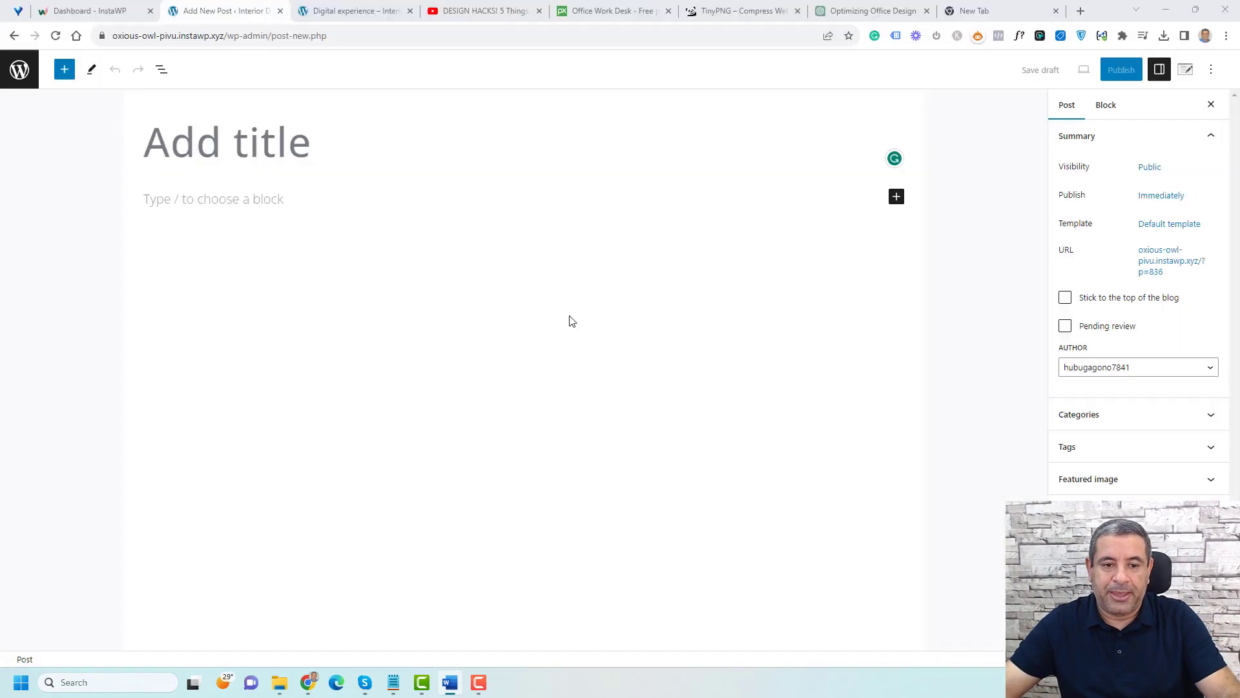
click(304, 141)
key(ctrl+v)
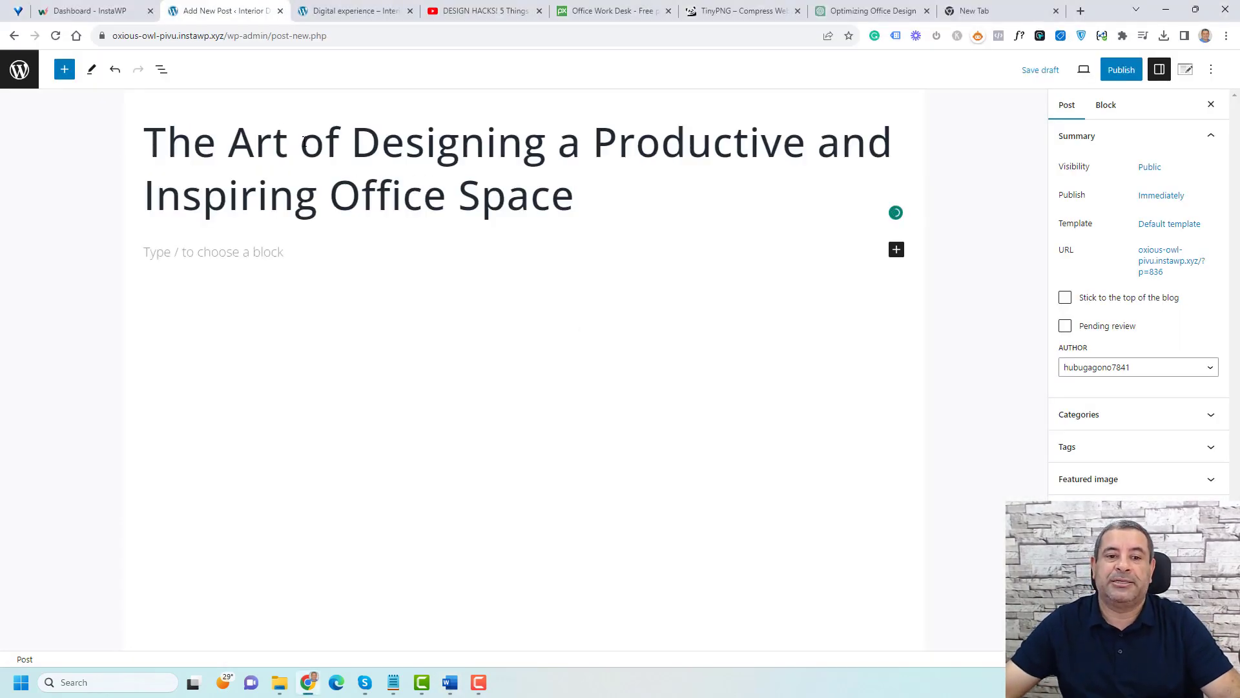
Step: Copy the entire article body from the Word document and paste it into the post's first block
click(304, 141)
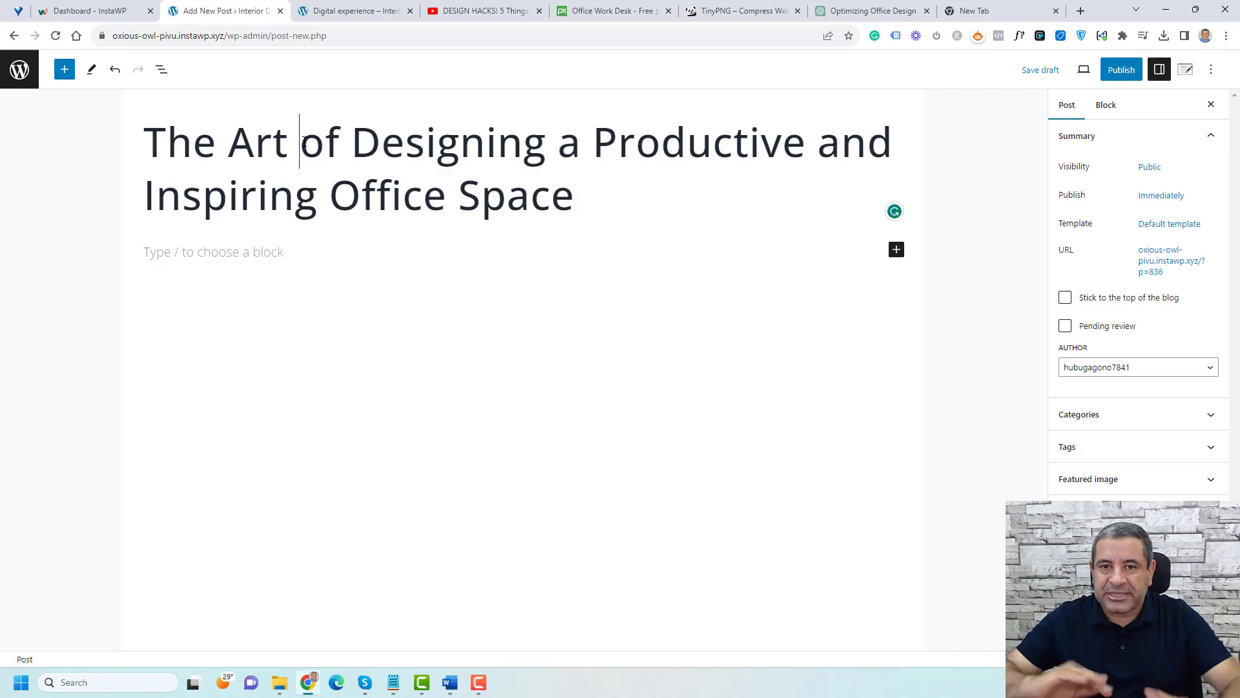
key(alt+Tab)
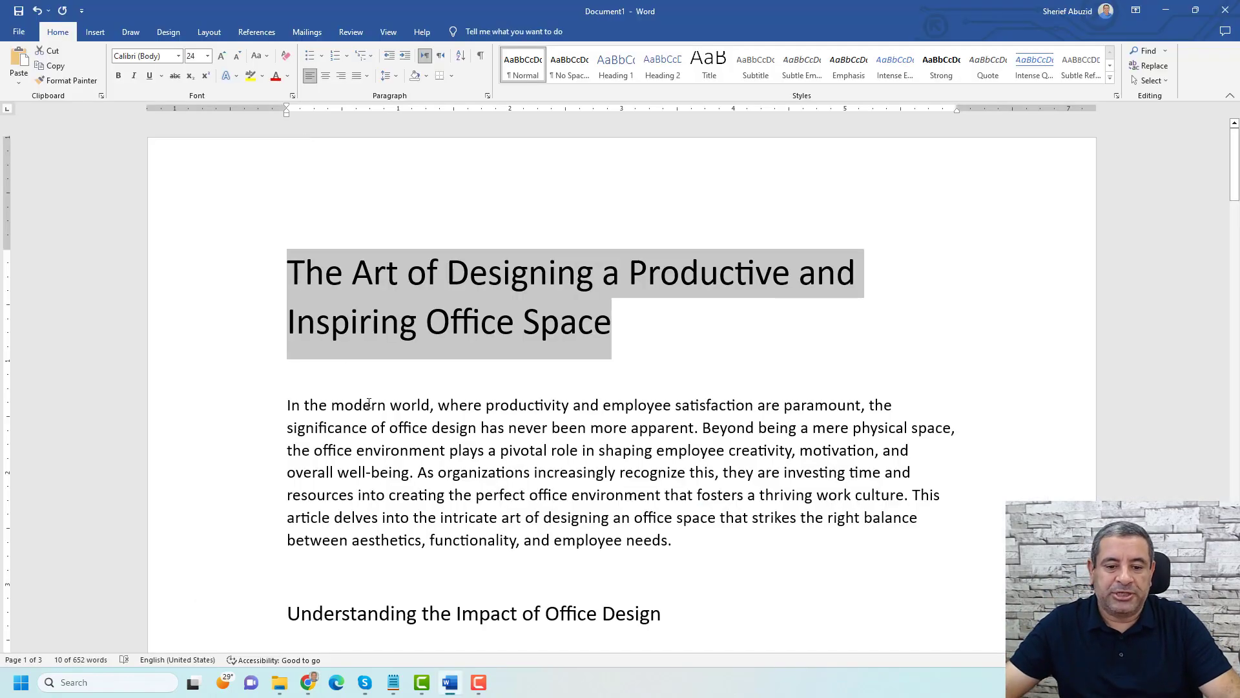
triple_click(369, 405)
scroll(382, 397, down, 12)
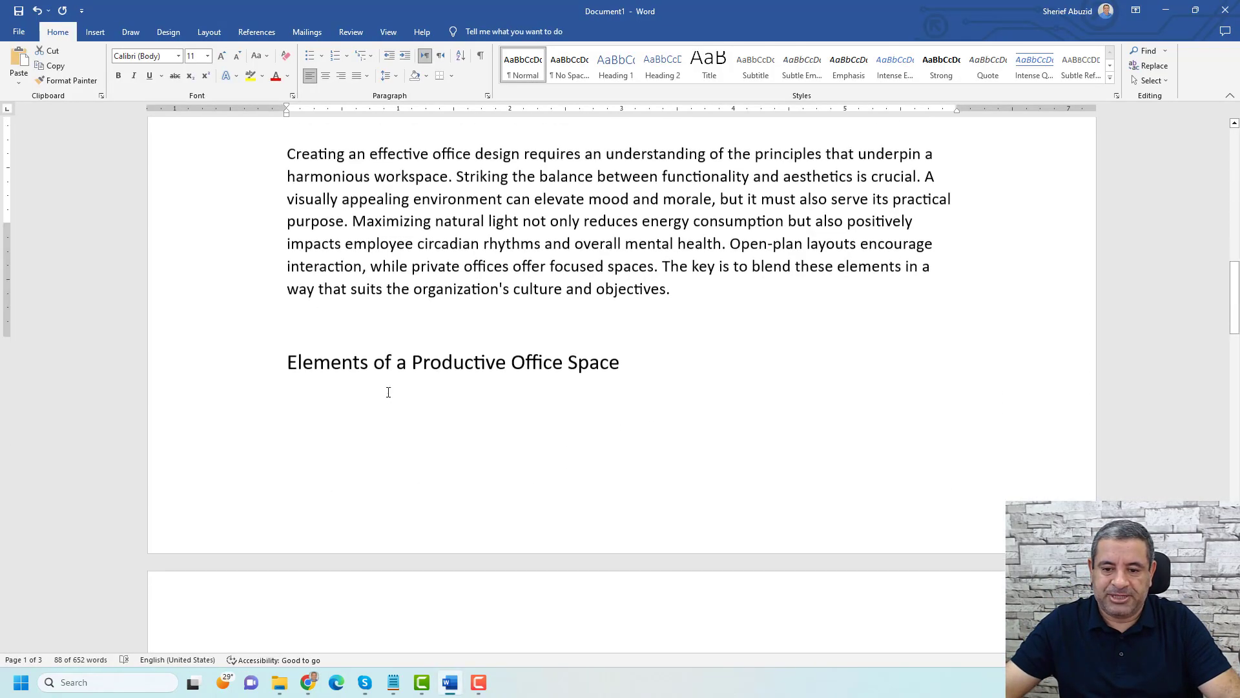
scroll(388, 392, down, 15)
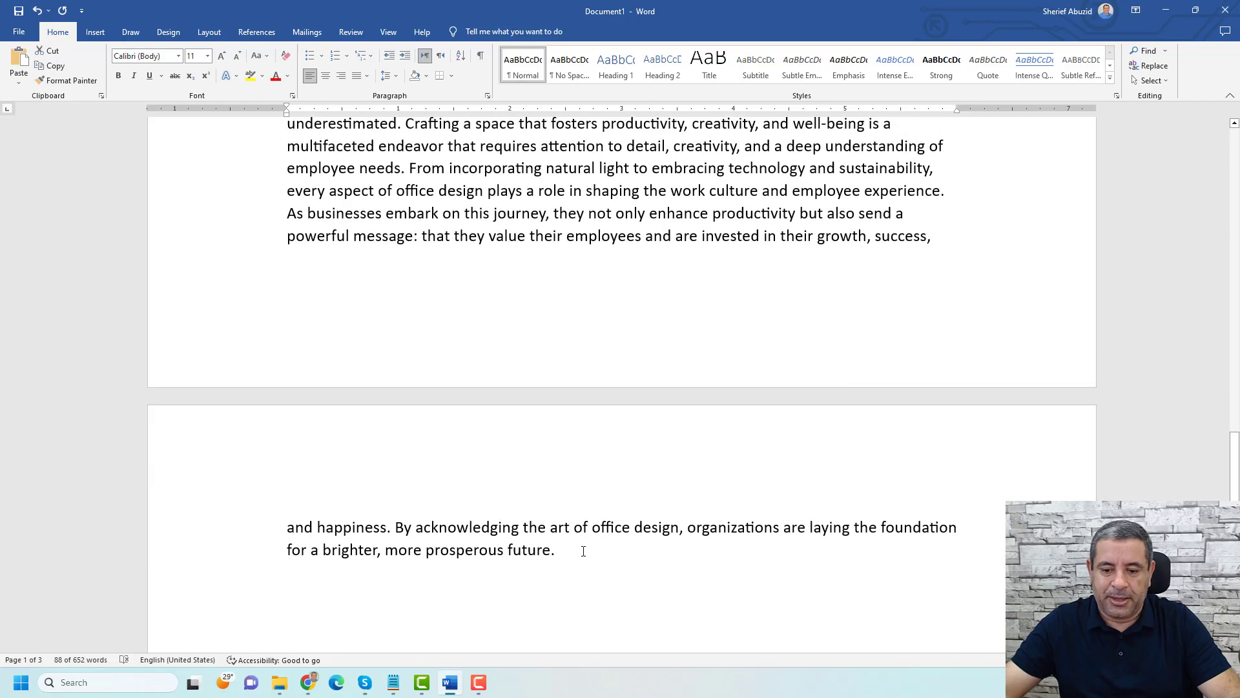
shift+click(583, 550)
key(ctrl+c)
key(alt+Tab)
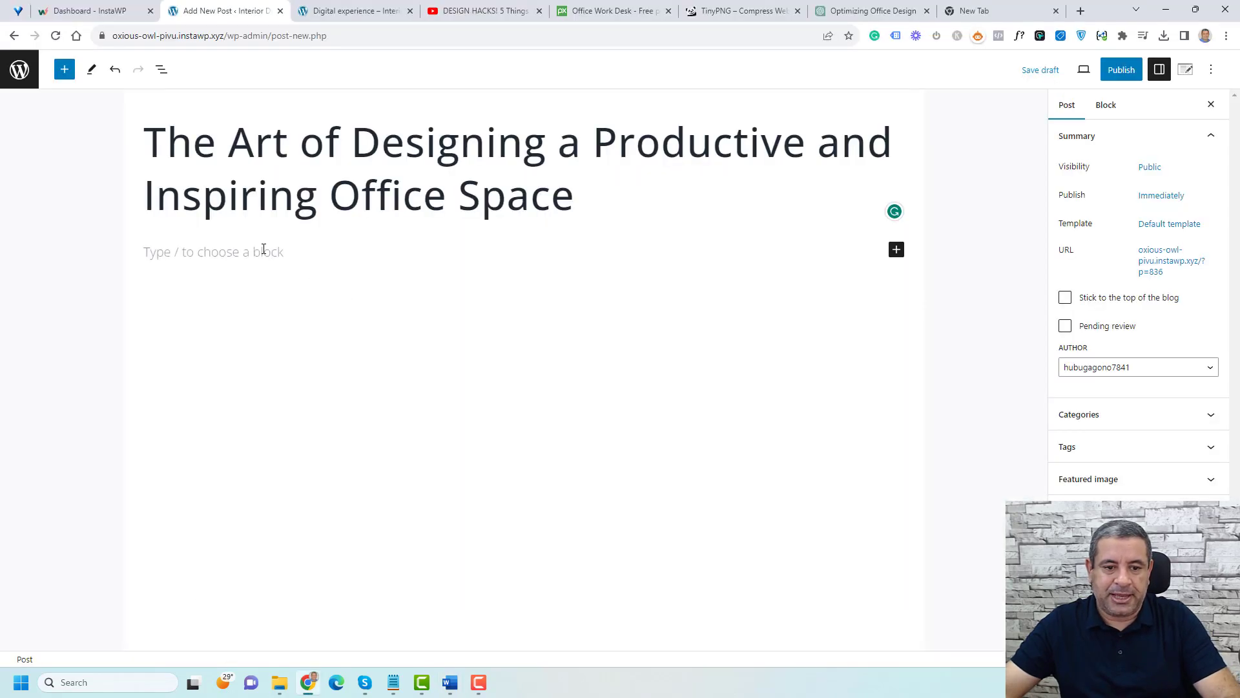
click(263, 249)
key(ctrl+v)
Step: Add an empty block after the introduction paragraph
scroll(424, 354, up, 20)
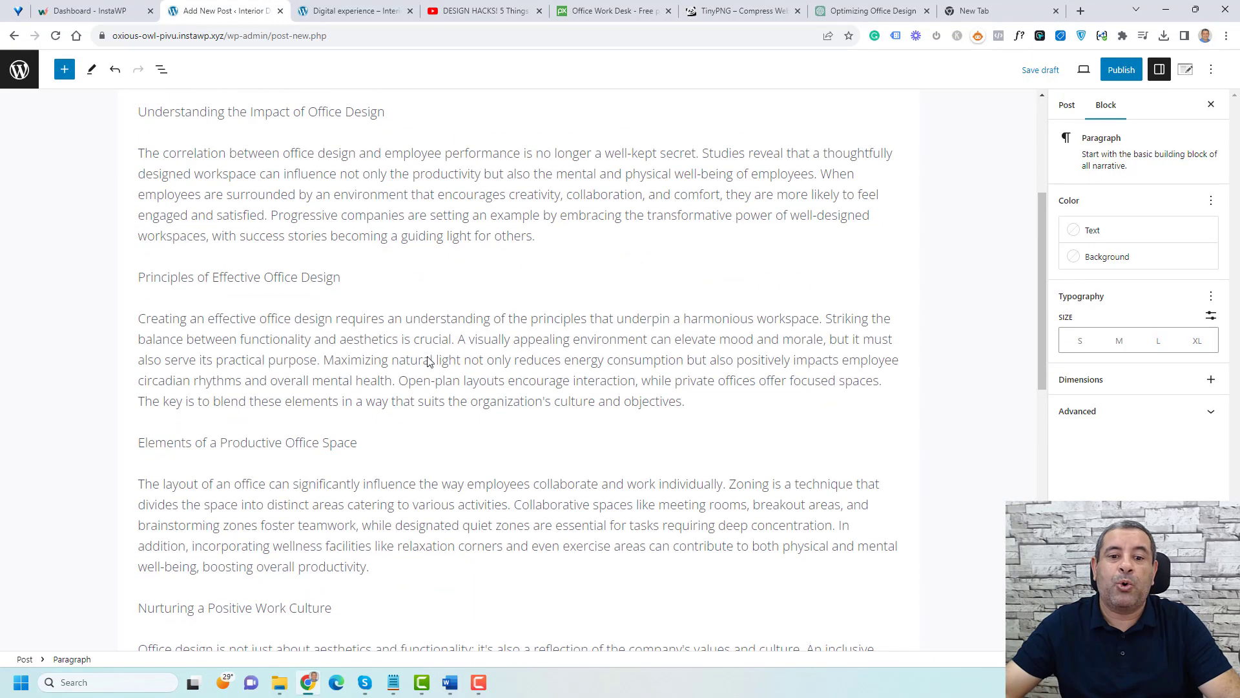
click(432, 299)
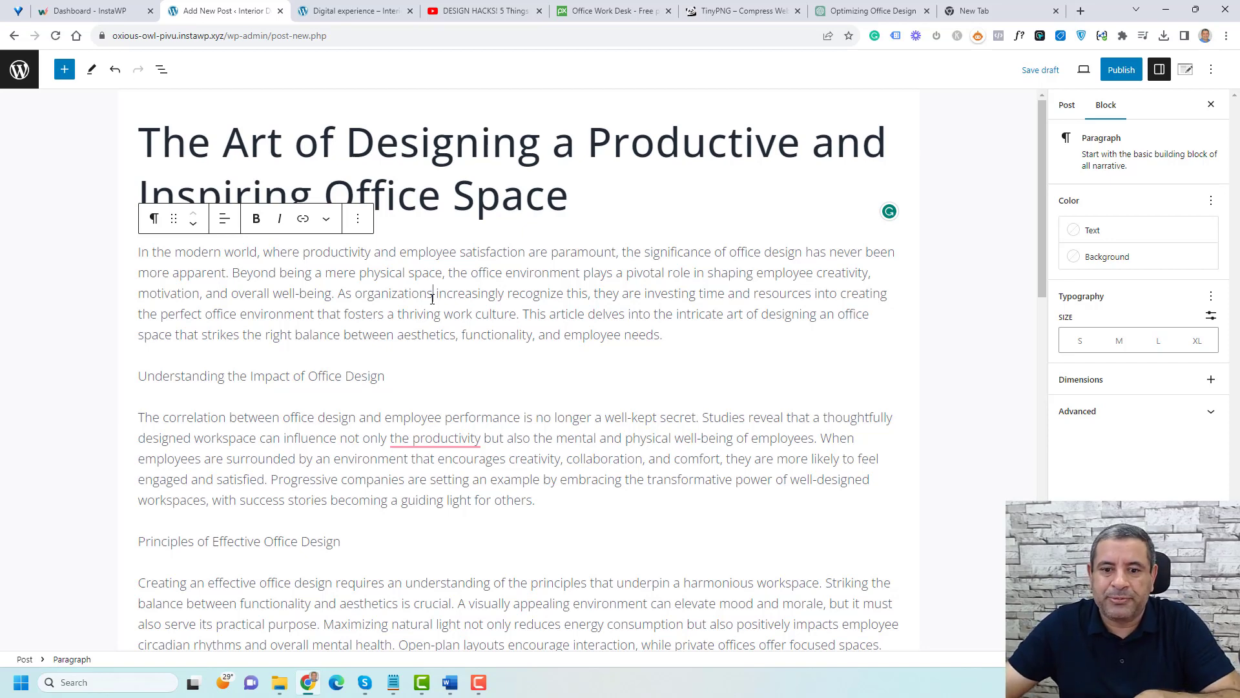
click(688, 335)
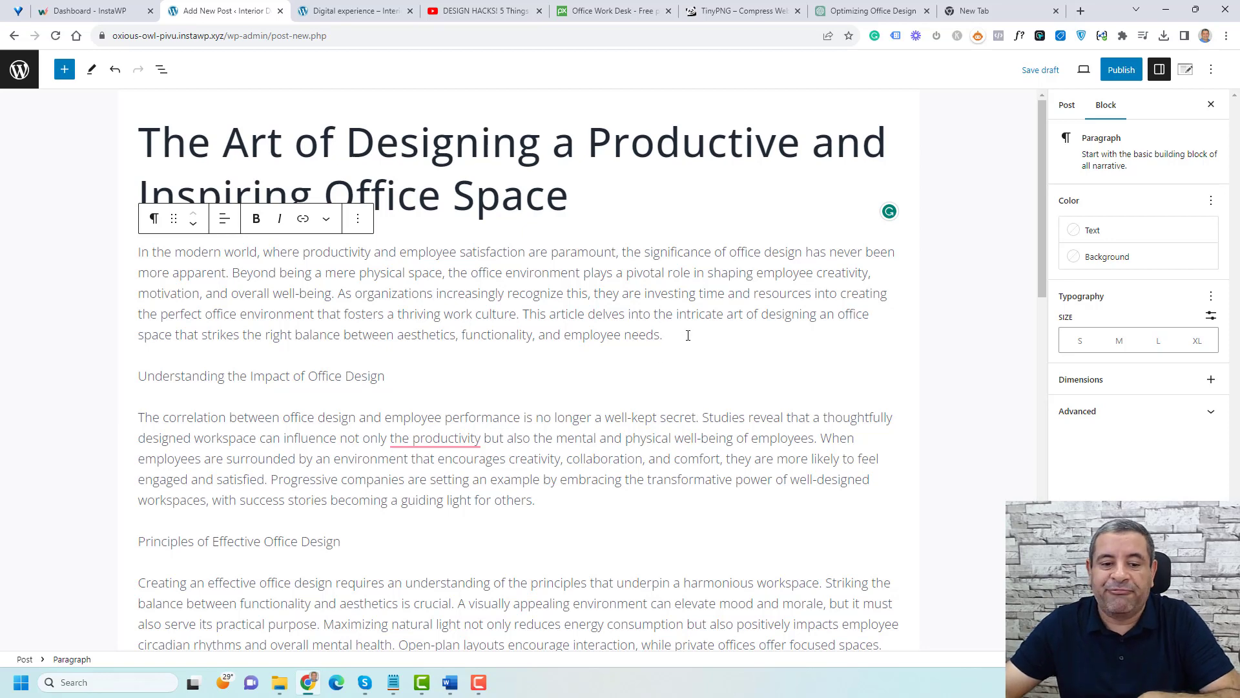
key(Return)
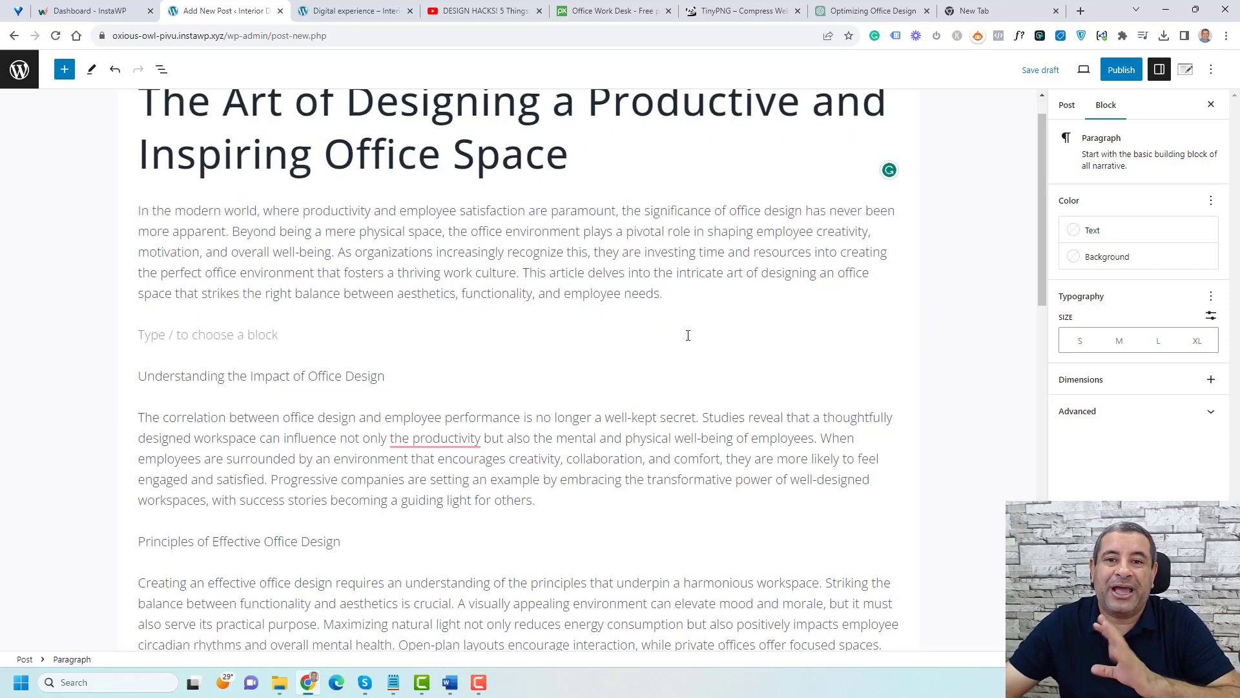
Step: Browse the available block types in the block inserter
click(65, 70)
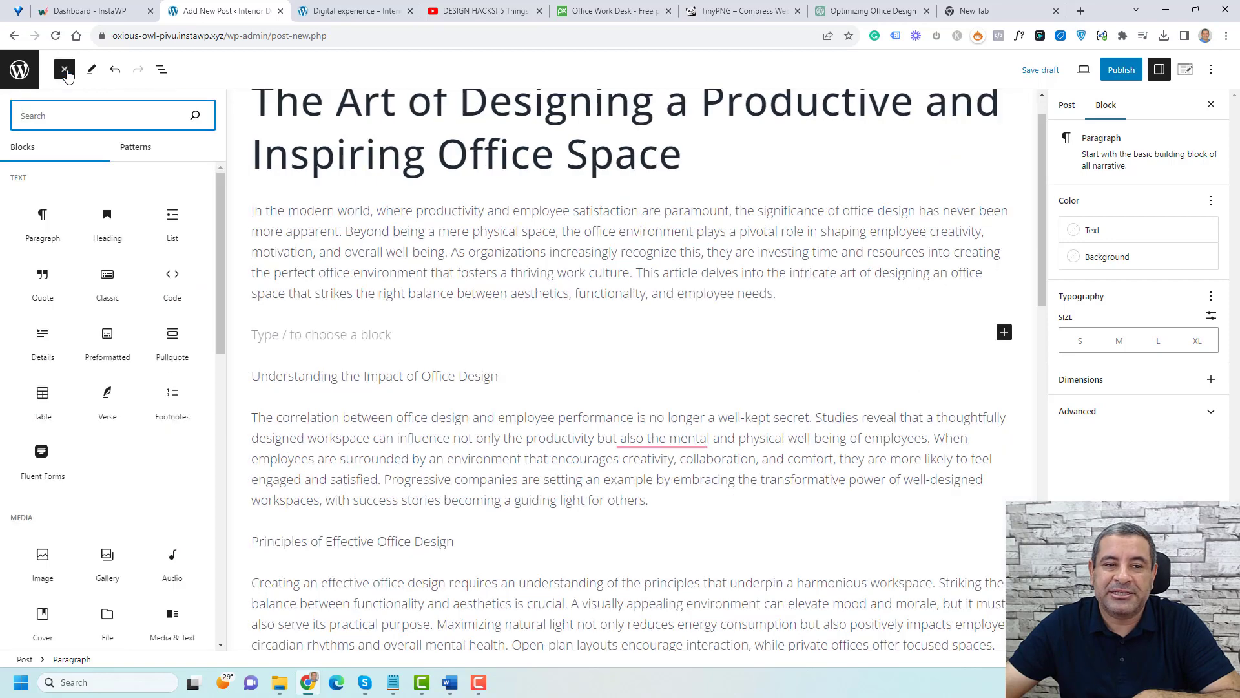
scroll(116, 386, down, 1)
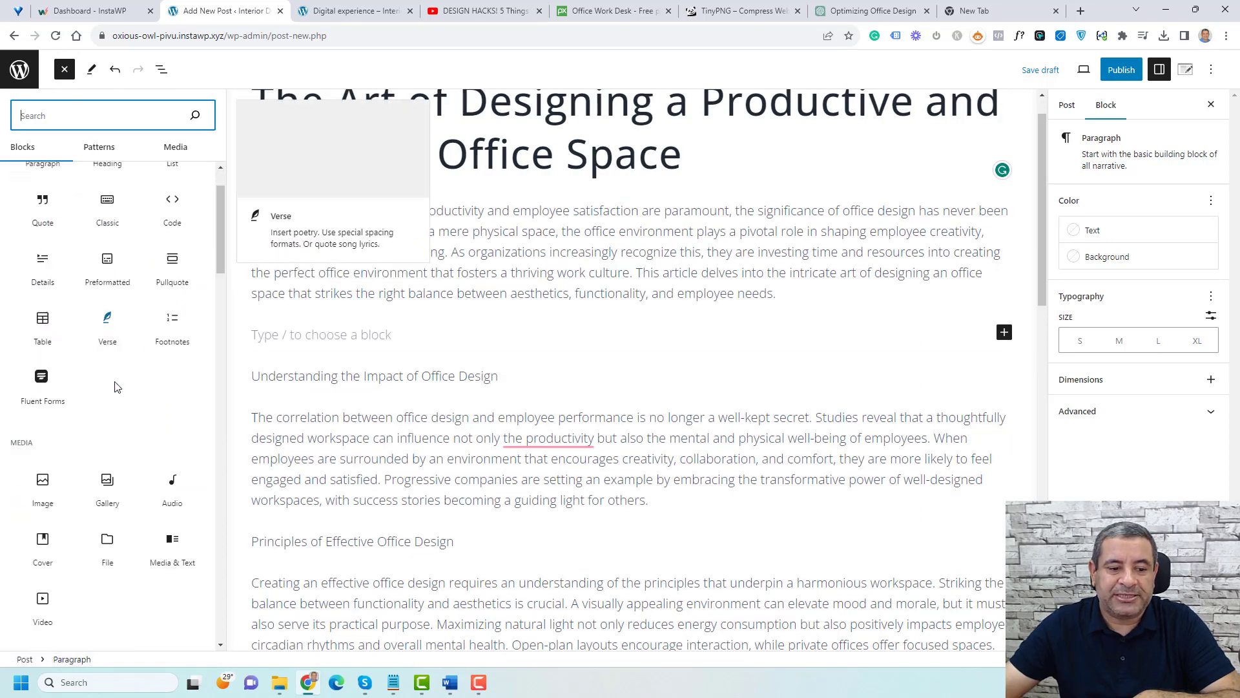
scroll(116, 386, down, 1)
scroll(116, 387, up, 2)
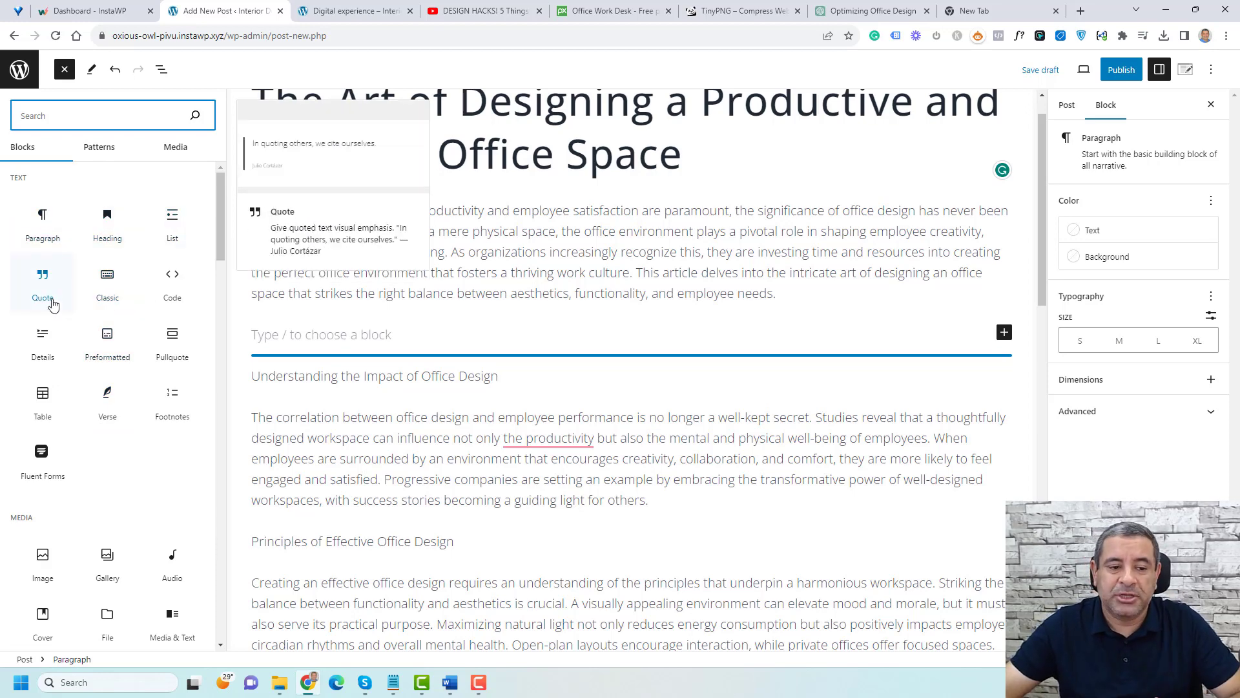
scroll(163, 356, down, 1)
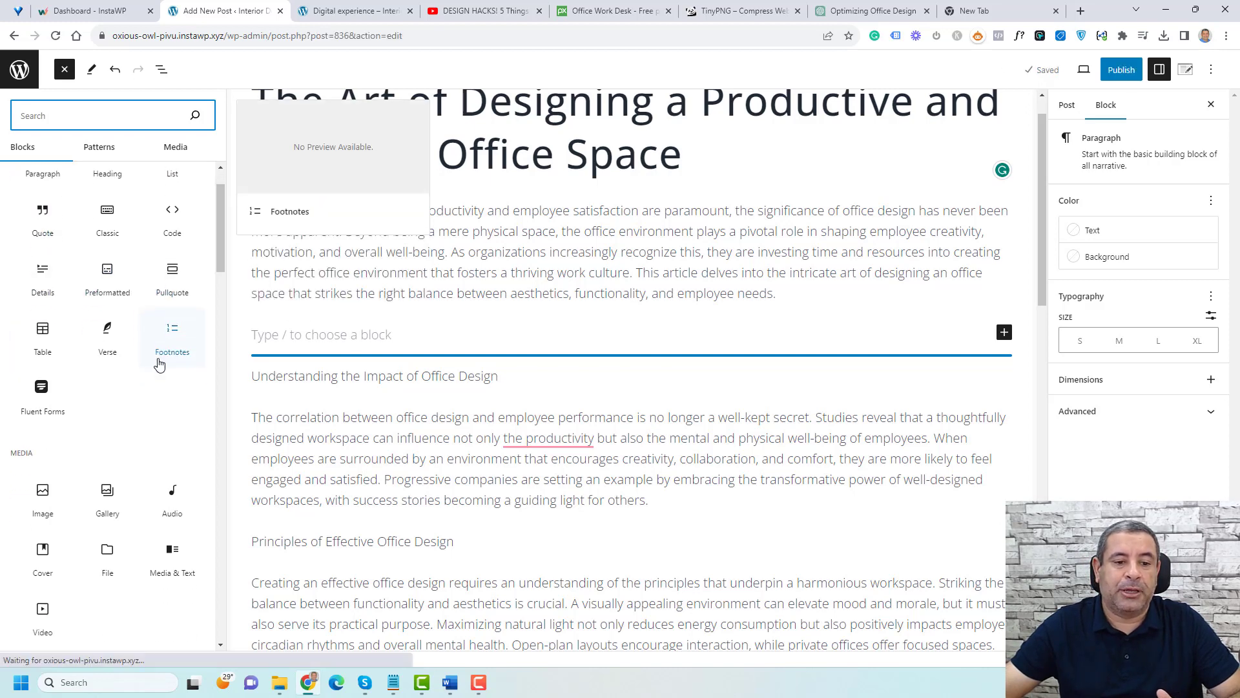
scroll(123, 420, down, 2)
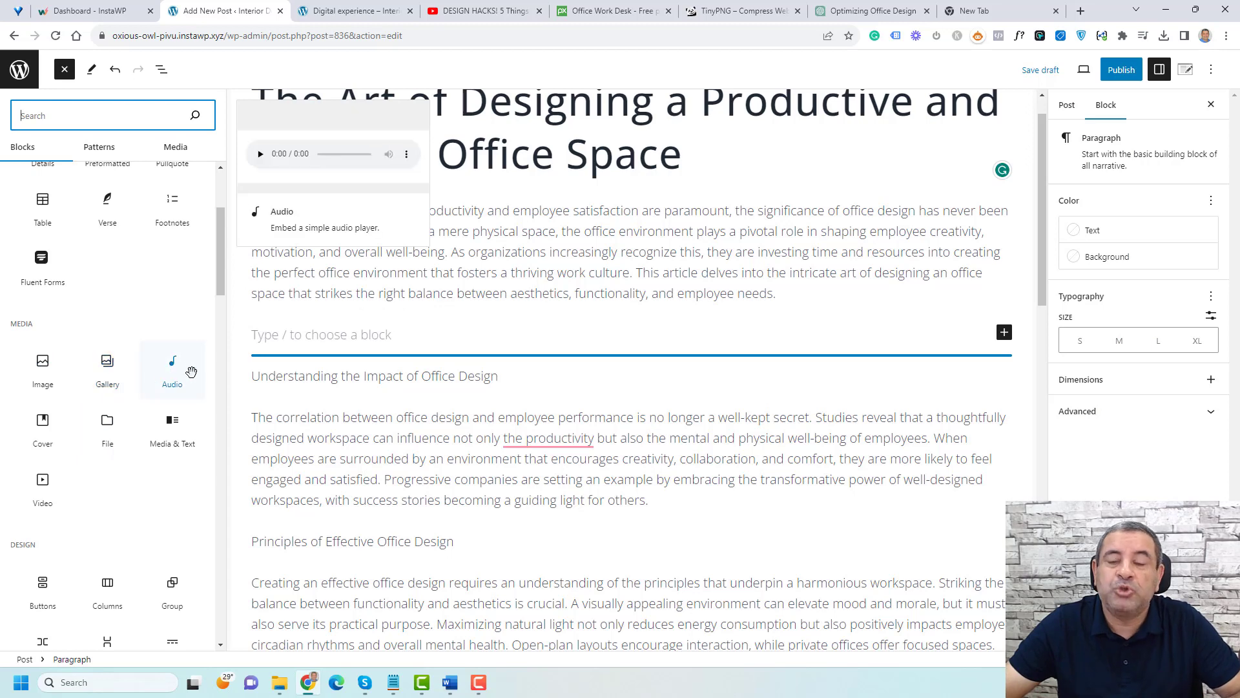
scroll(192, 371, down, 5)
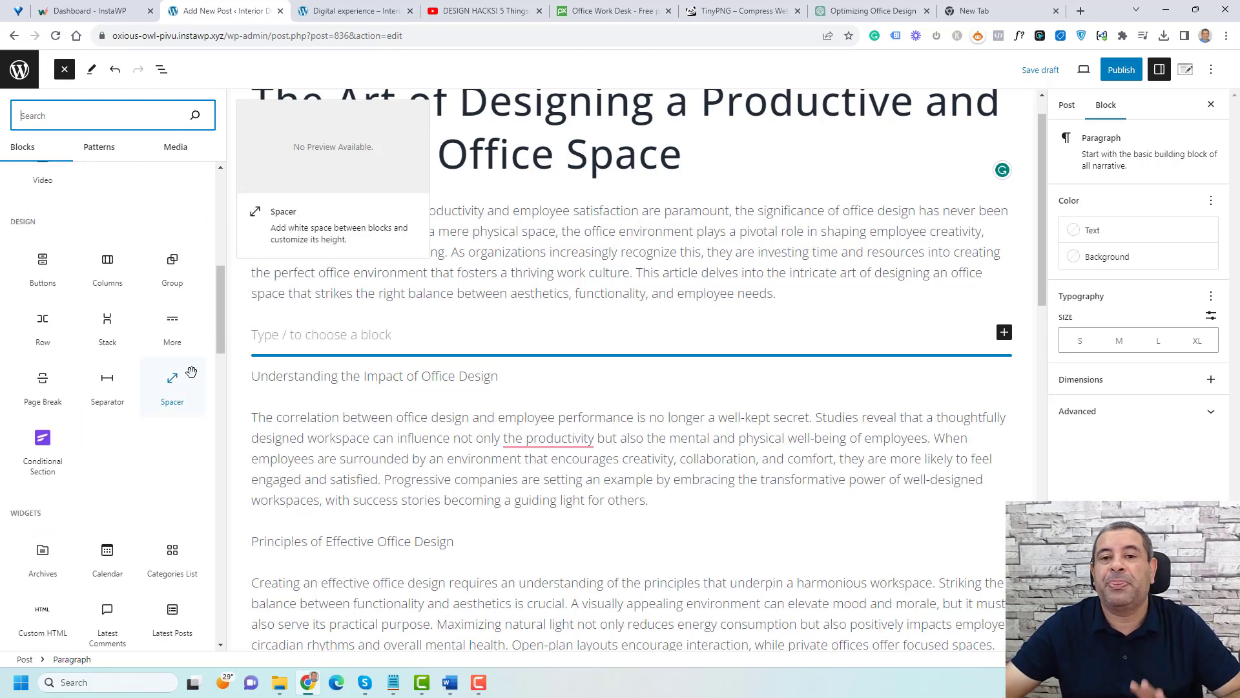
scroll(191, 372, up, 9)
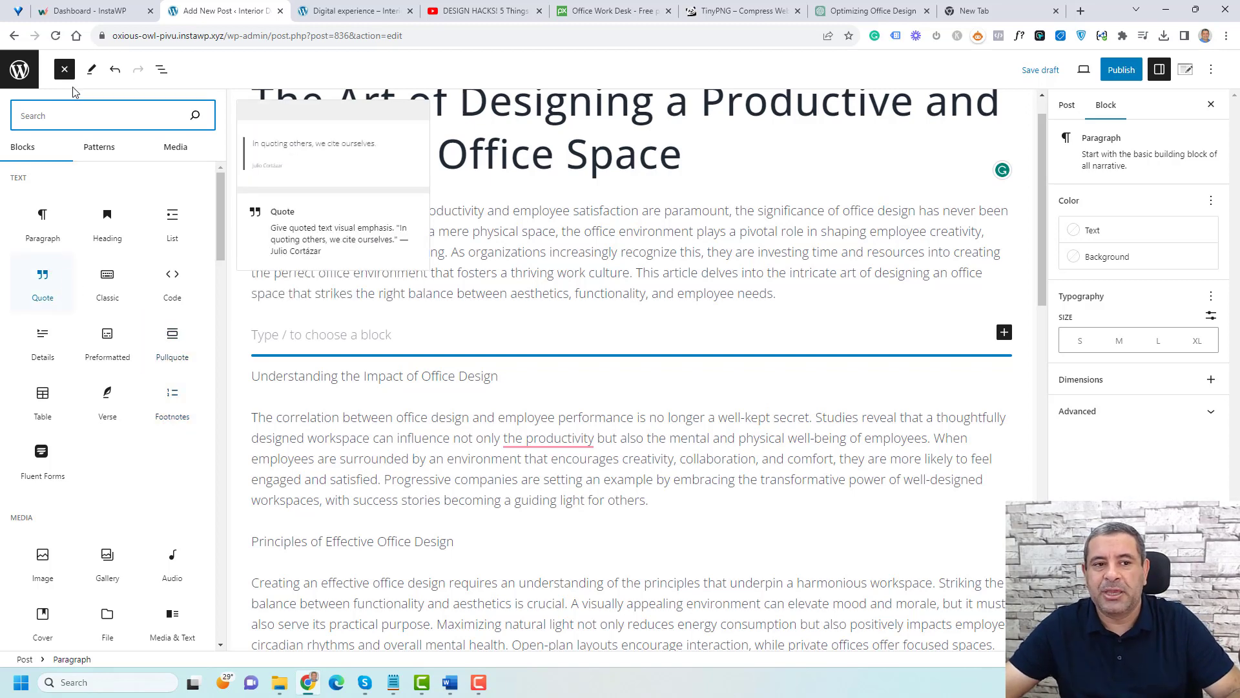
click(64, 69)
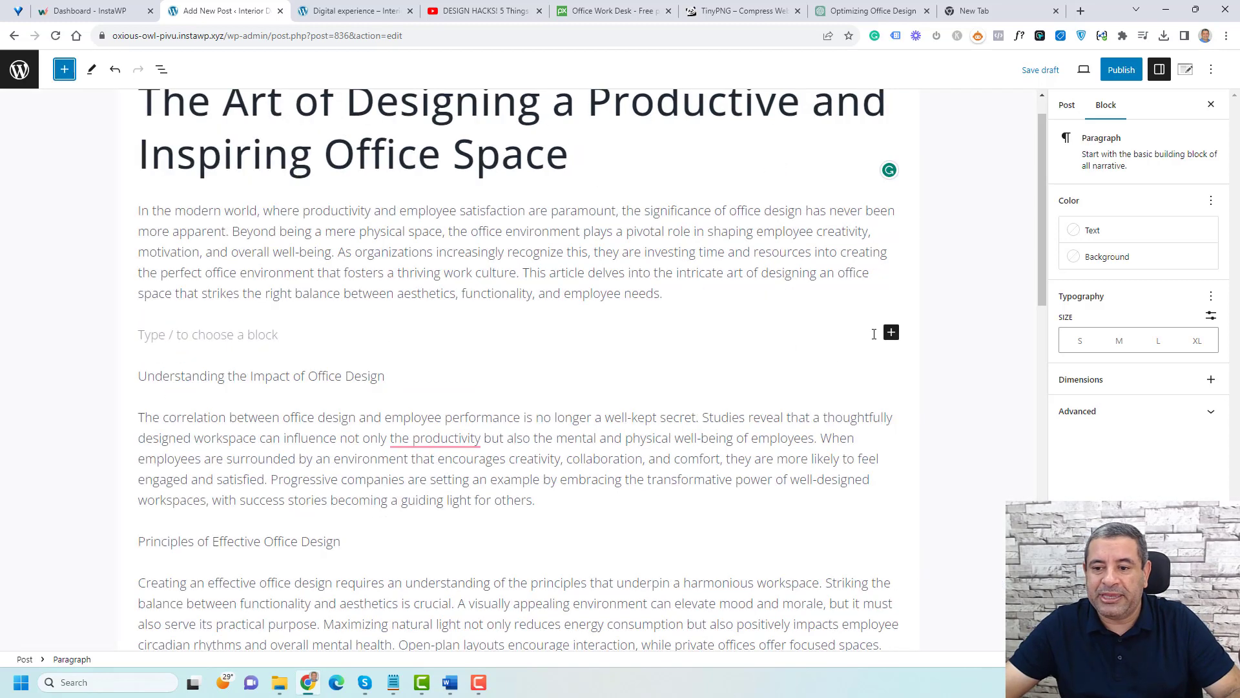
Step: Split the introduction paragraph into two after the sentence ending 'overall well-being.'
click(891, 333)
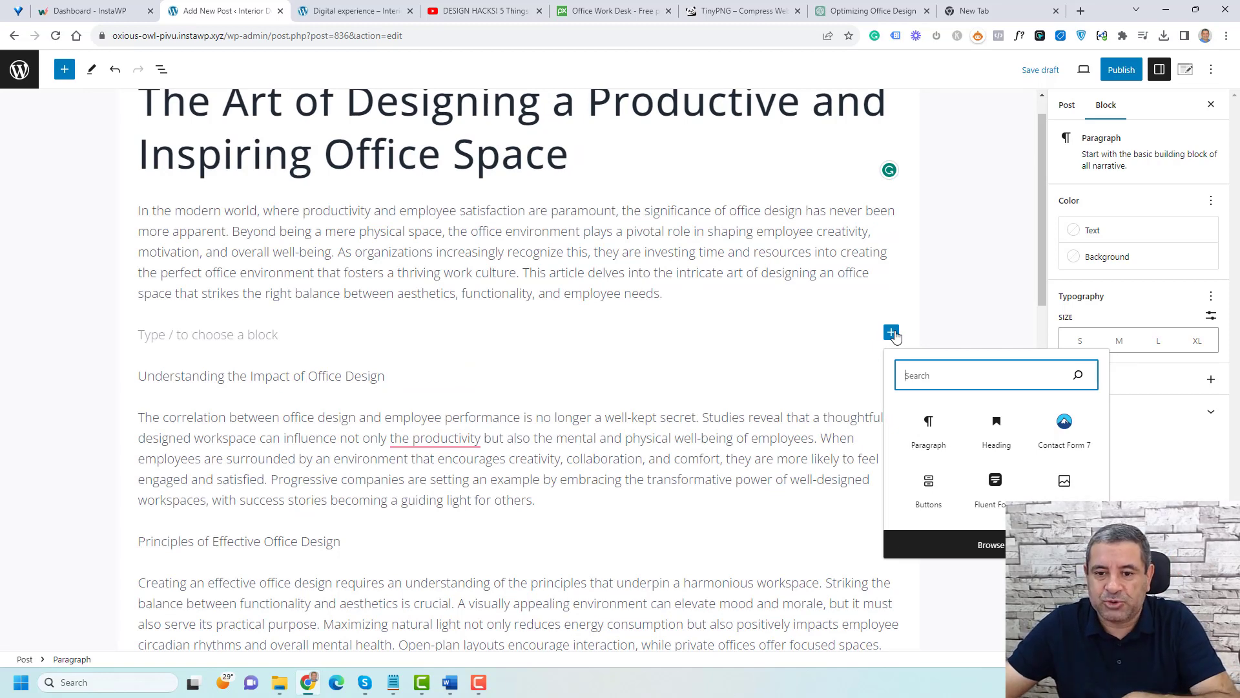
click(619, 254)
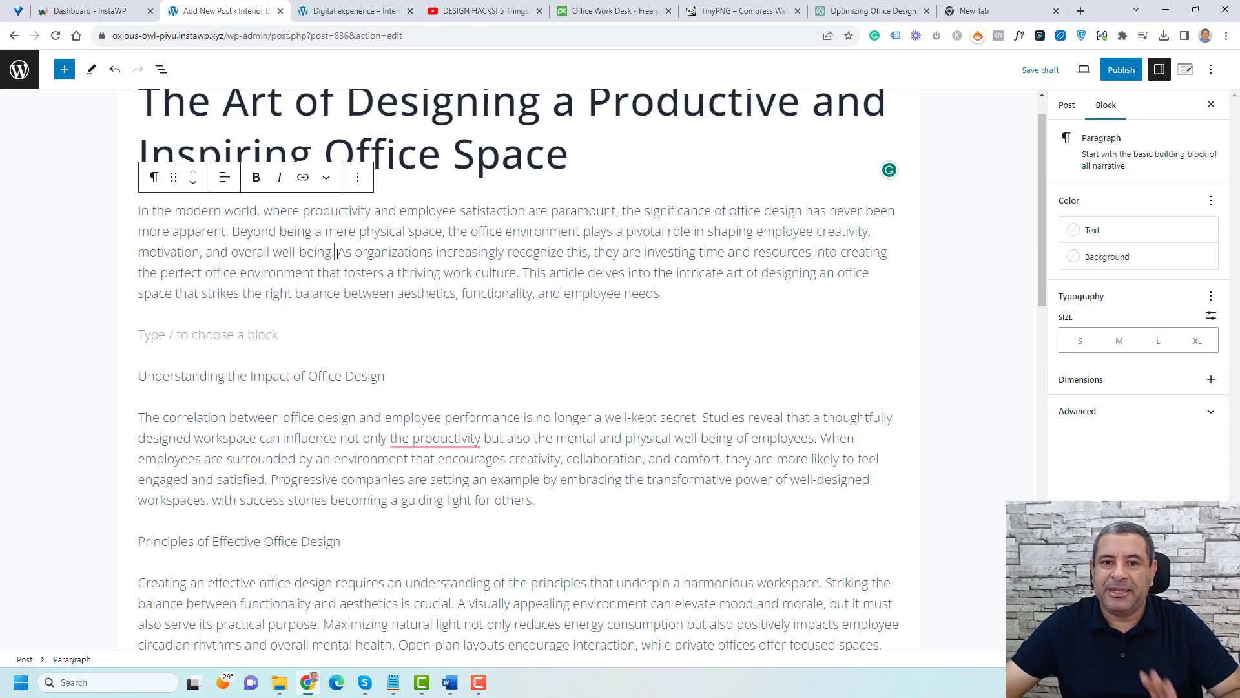
key(Return)
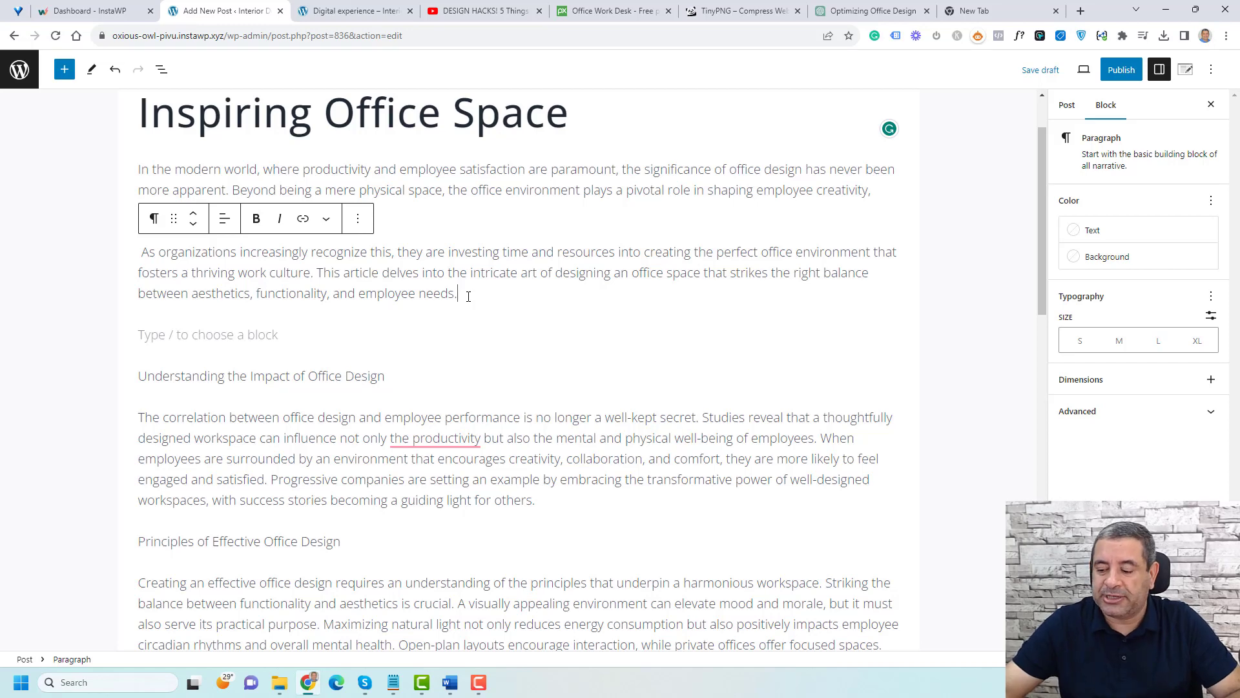
Step: Type 'adsdccc asdx' into the empty block below the introduction
click(358, 218)
click(405, 331)
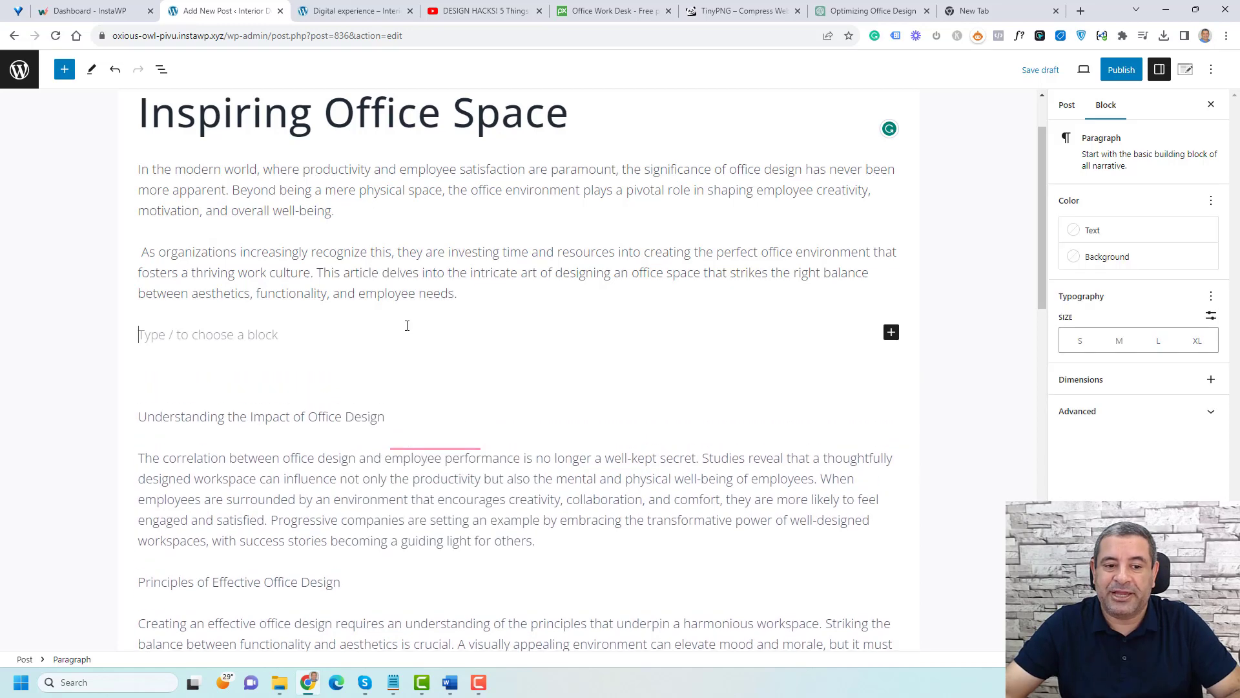
text(adsdcc)
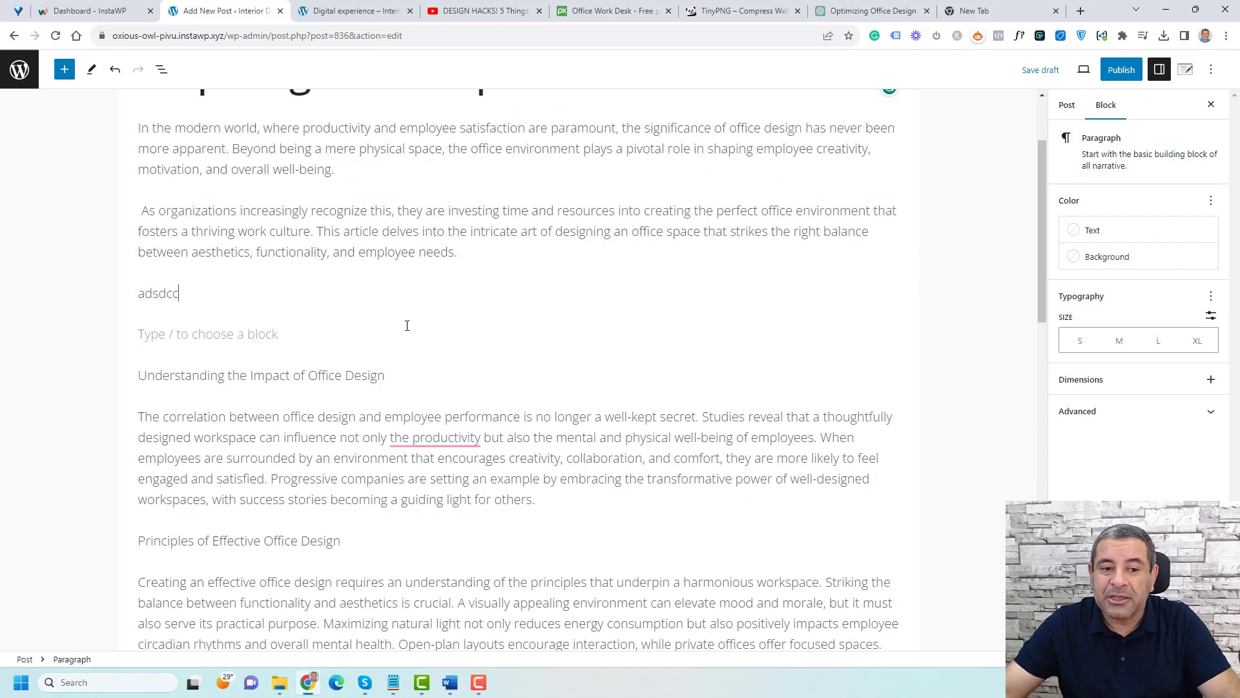
text(c asdx)
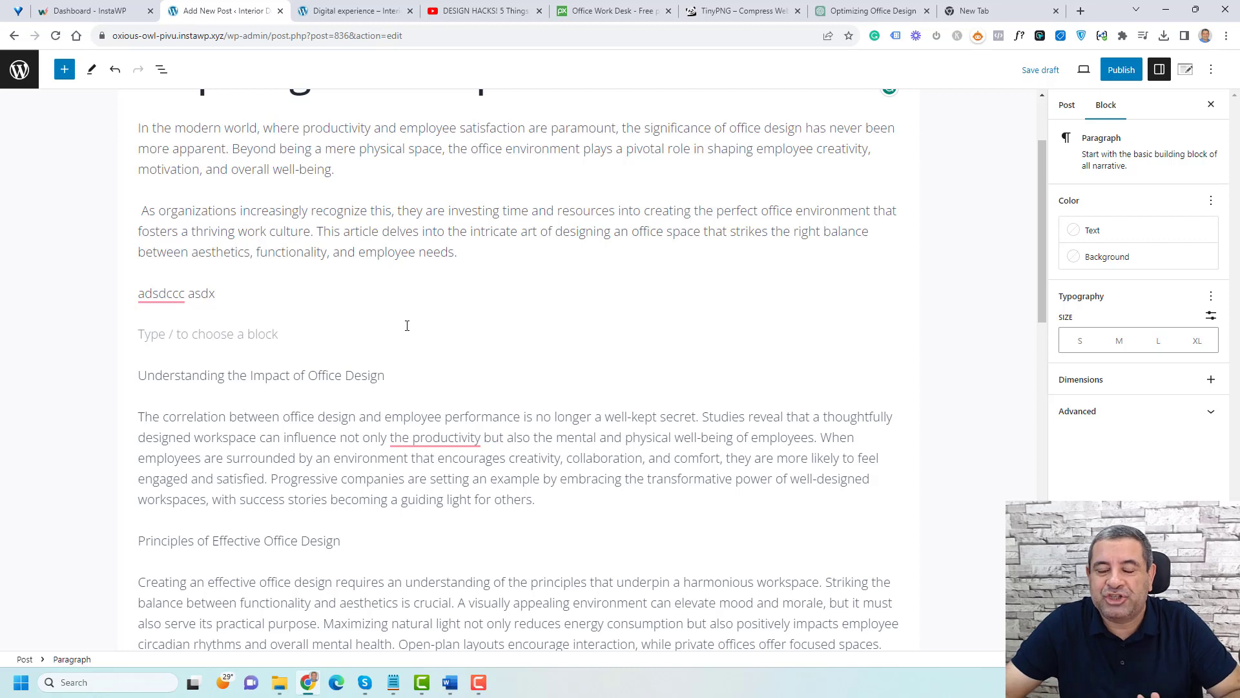
Step: Try centring the 'Understanding the Impact of Office Design' paragraph, then restore its left alignment
scroll(407, 325, up, 2)
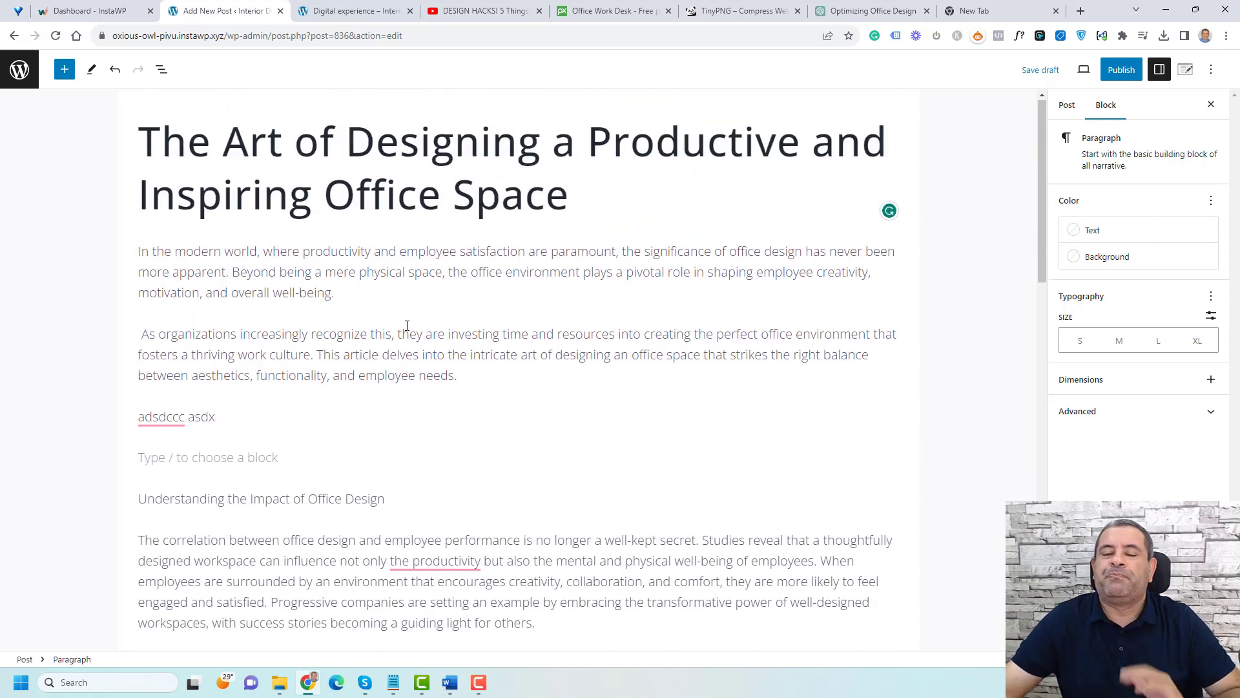
scroll(407, 325, down, 1)
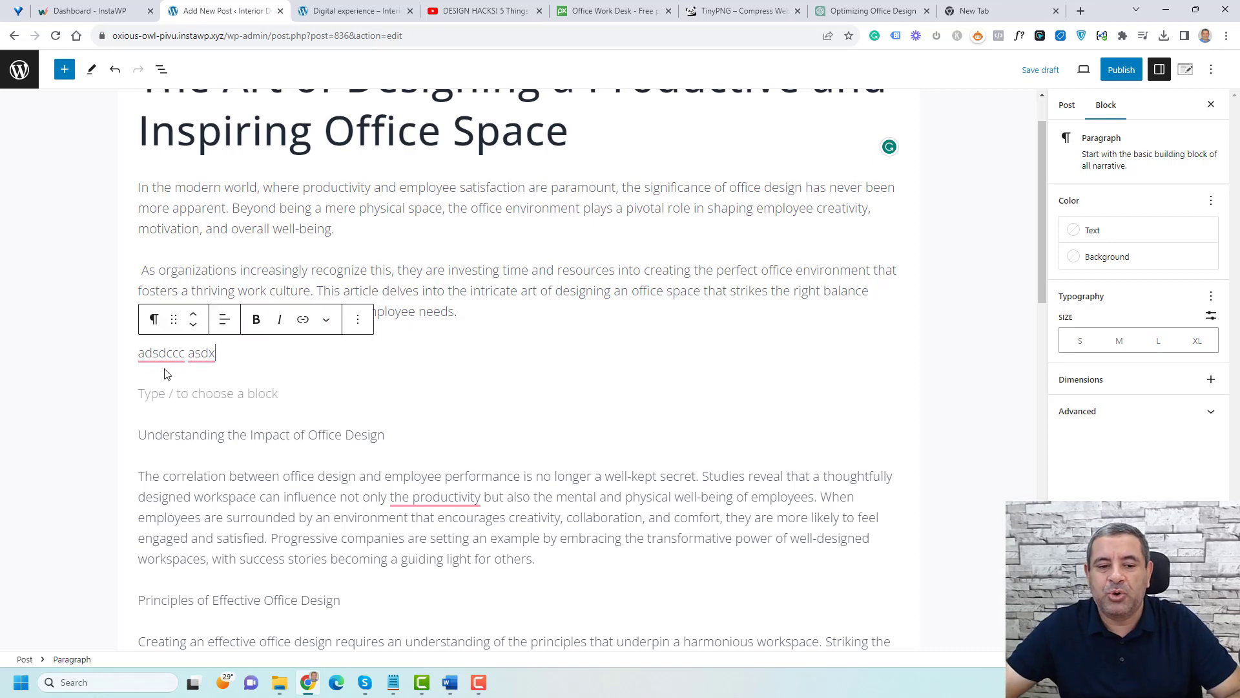
triple_click(250, 428)
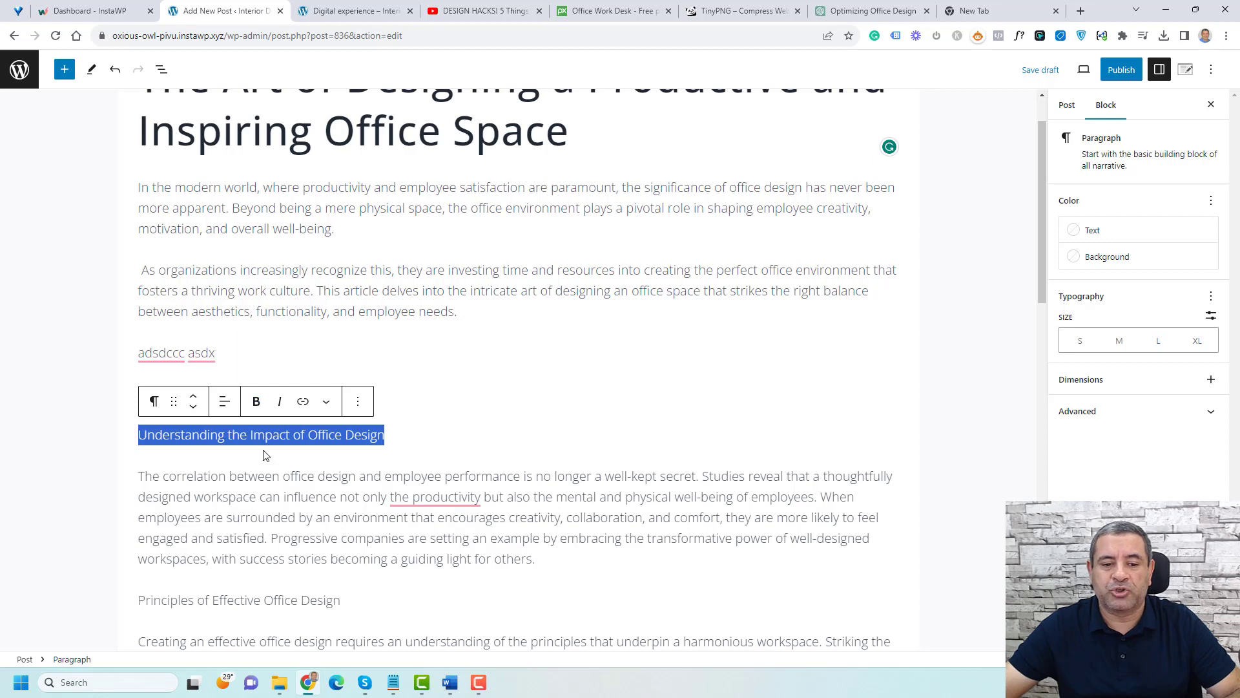
click(271, 434)
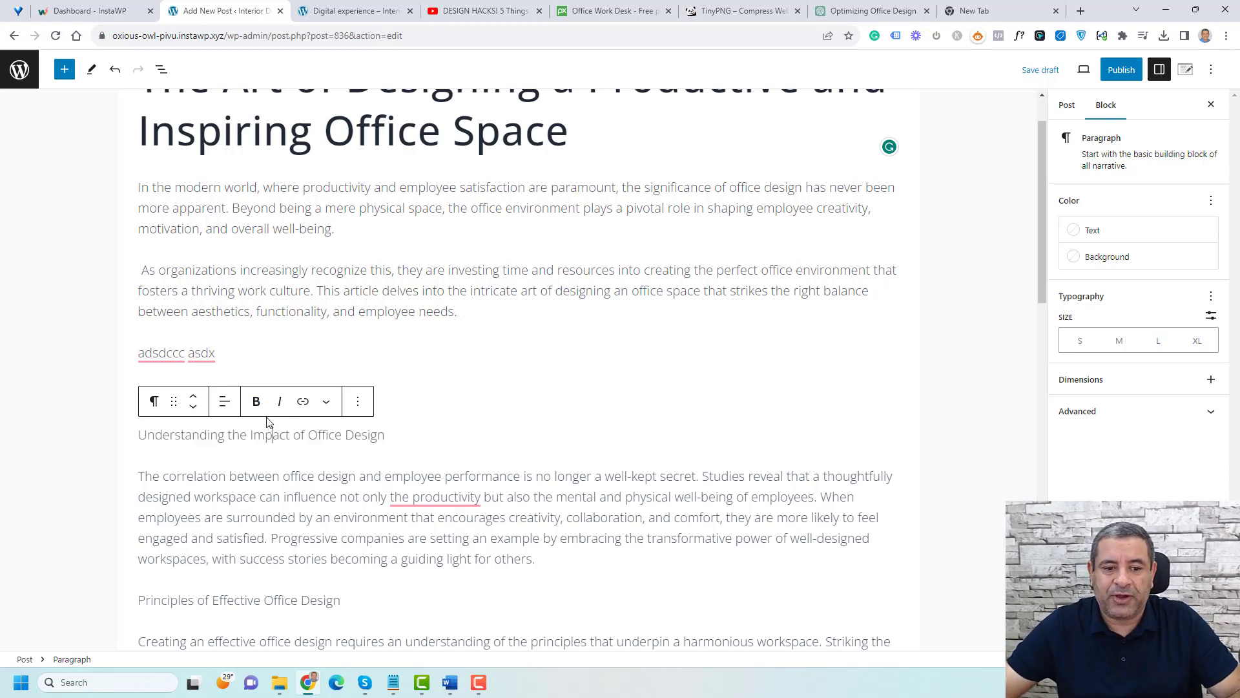
click(224, 402)
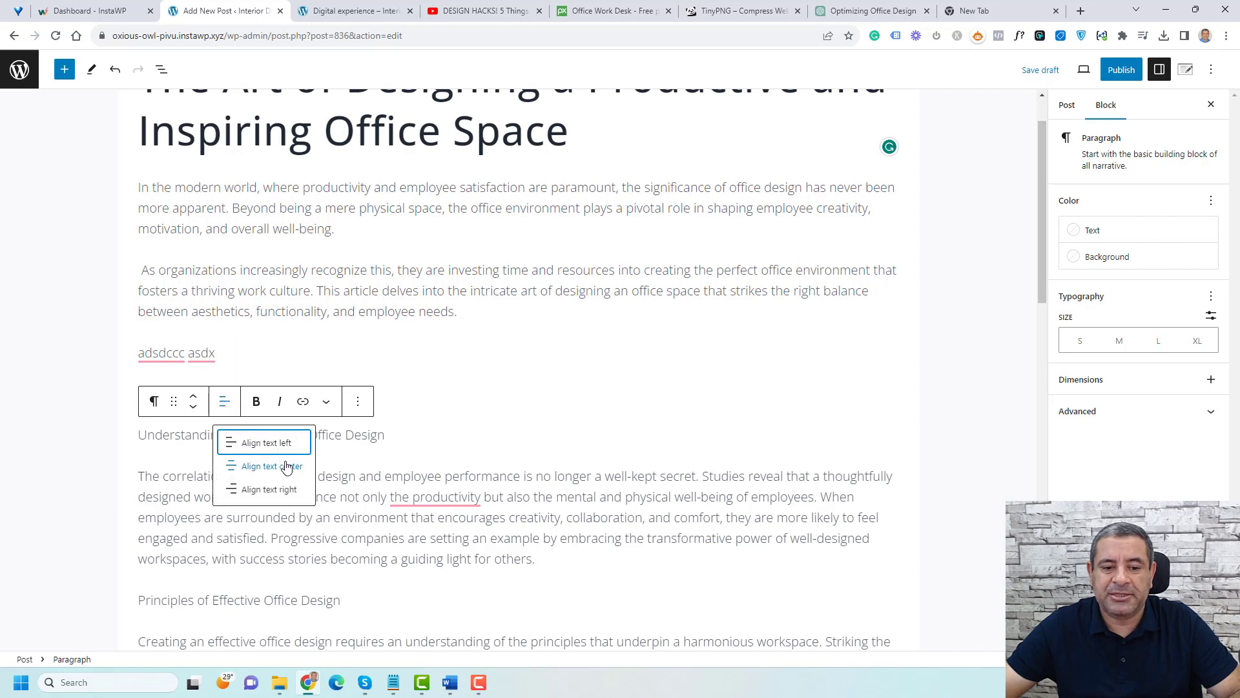
click(282, 467)
click(224, 402)
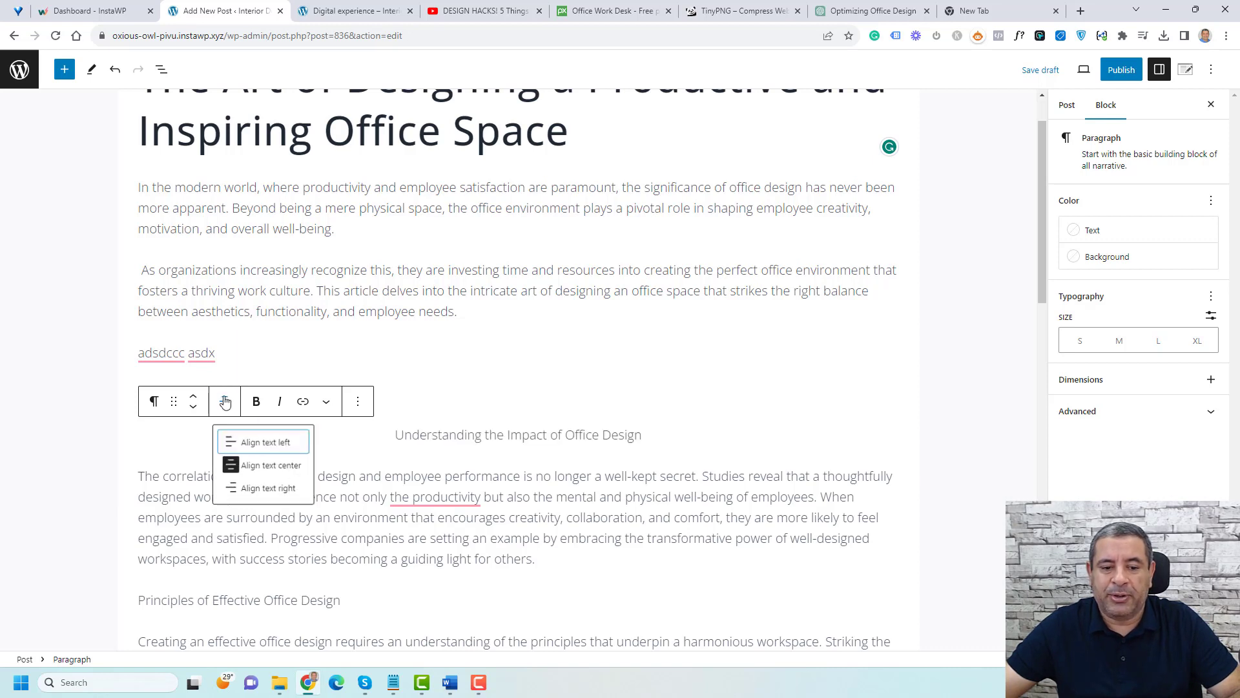
click(255, 444)
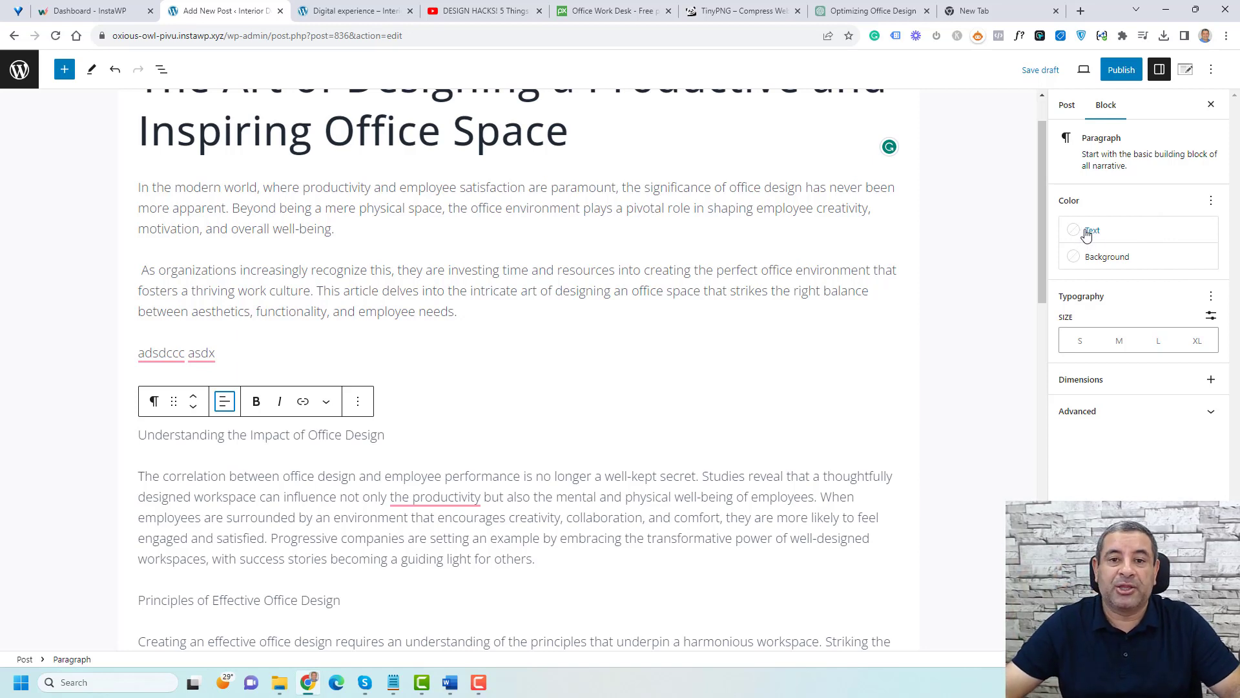
Step: Set the 'Understanding the Impact of Office Design' paragraph's font size to Large
click(1119, 346)
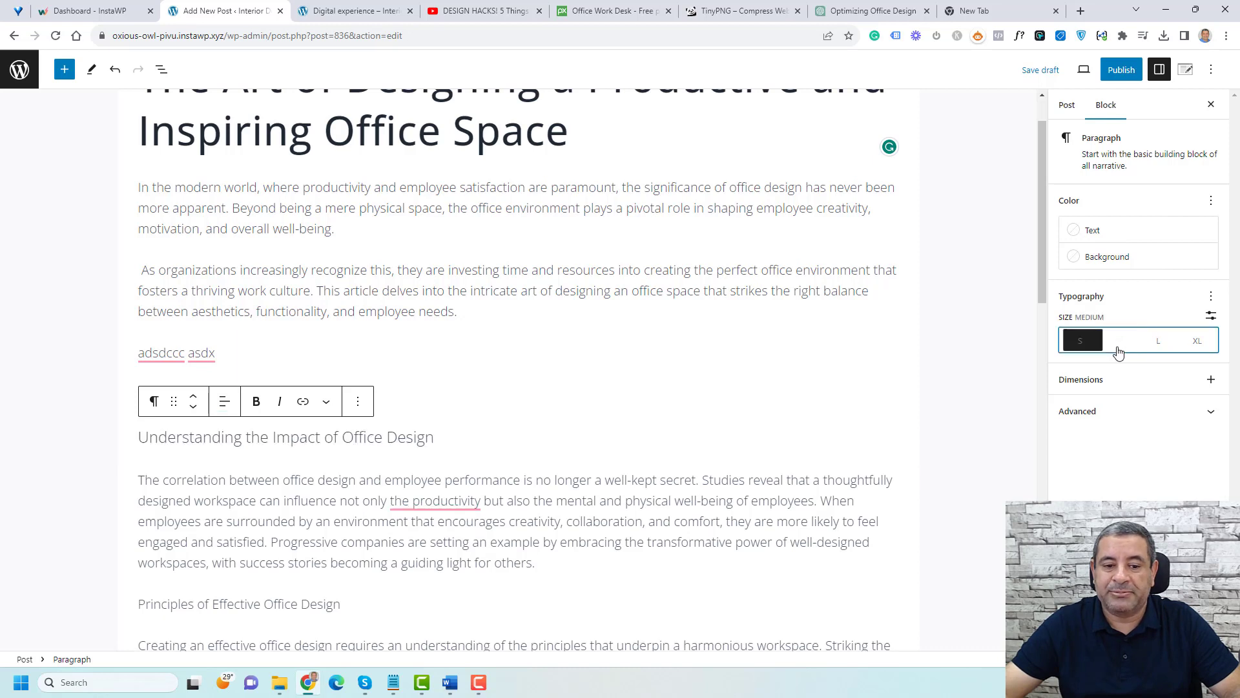
click(1161, 348)
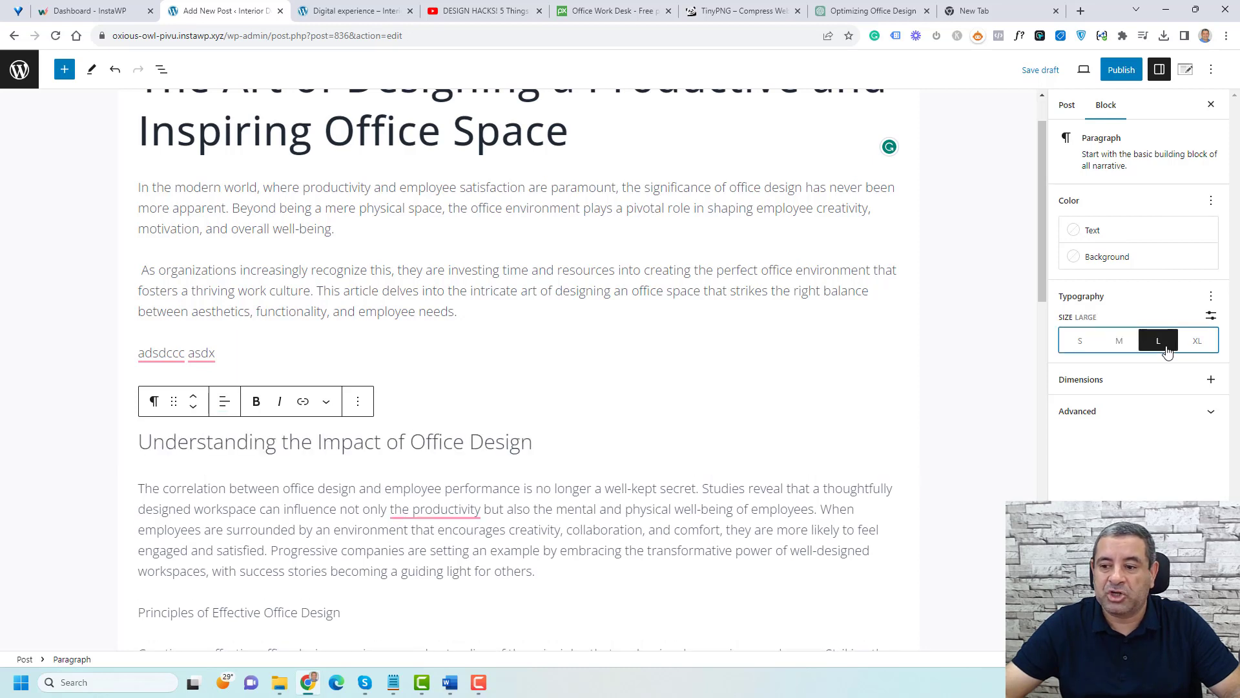
click(1209, 384)
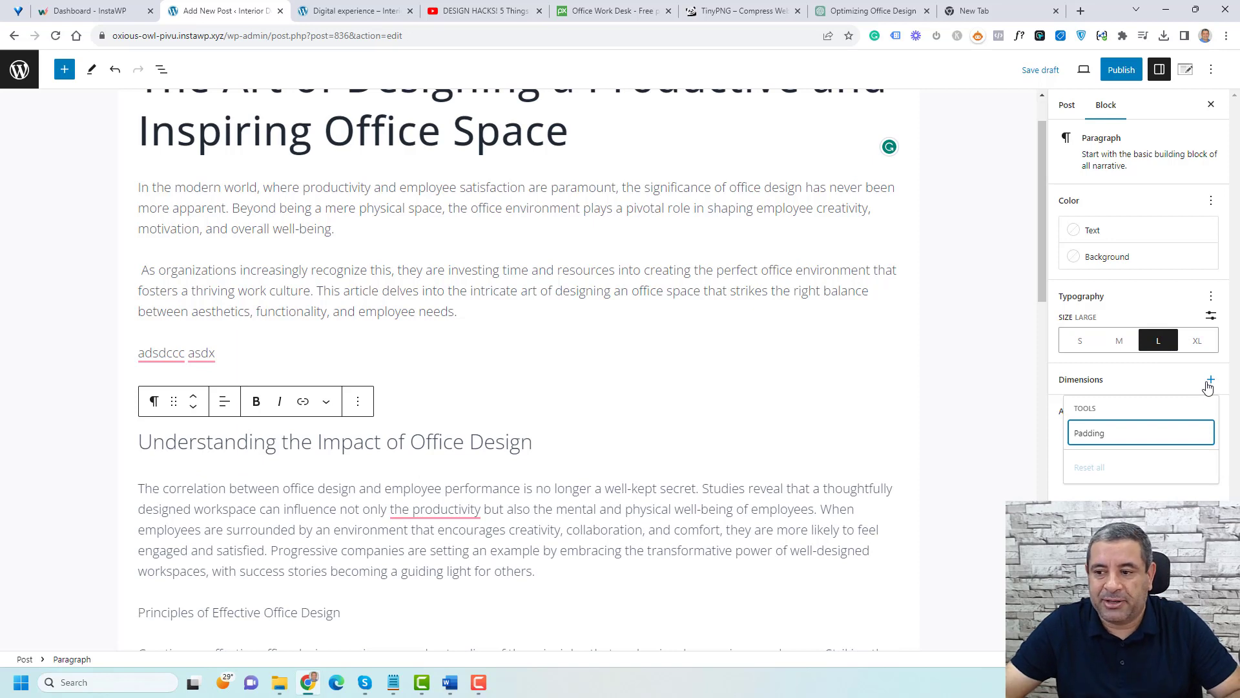
click(1209, 384)
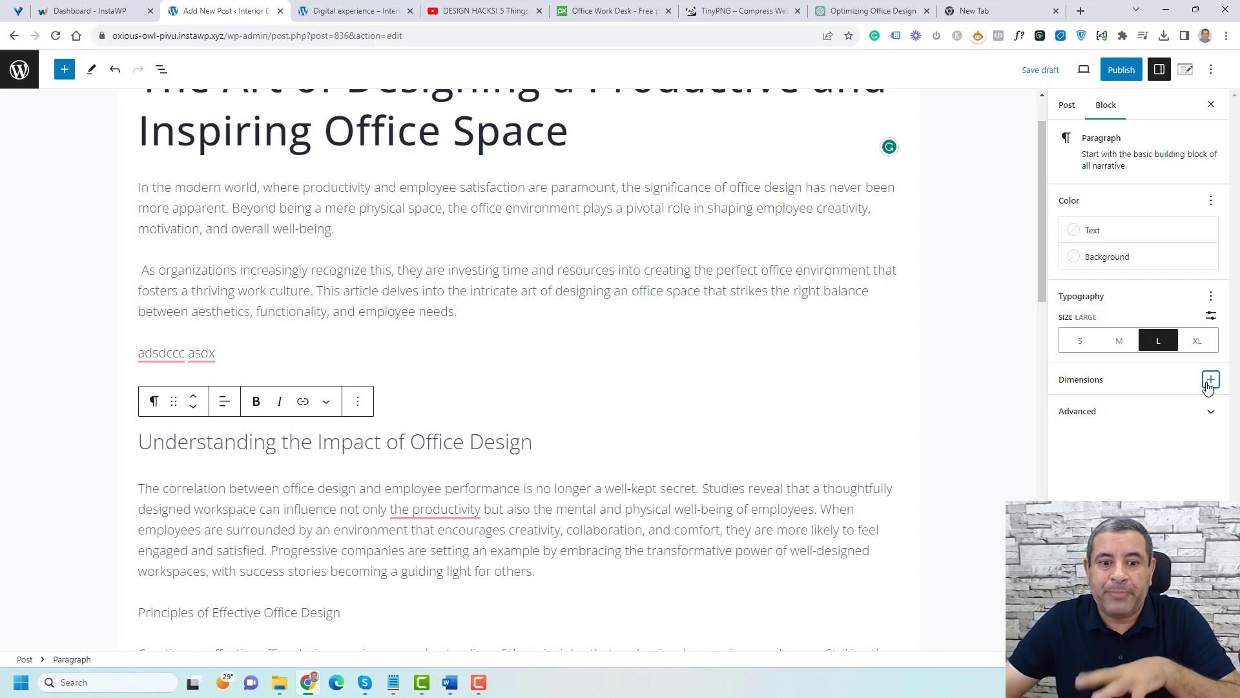
Step: Try the extra-large font size on the 'Understanding the Impact of Office Design' text before returning to Large
triple_click(430, 447)
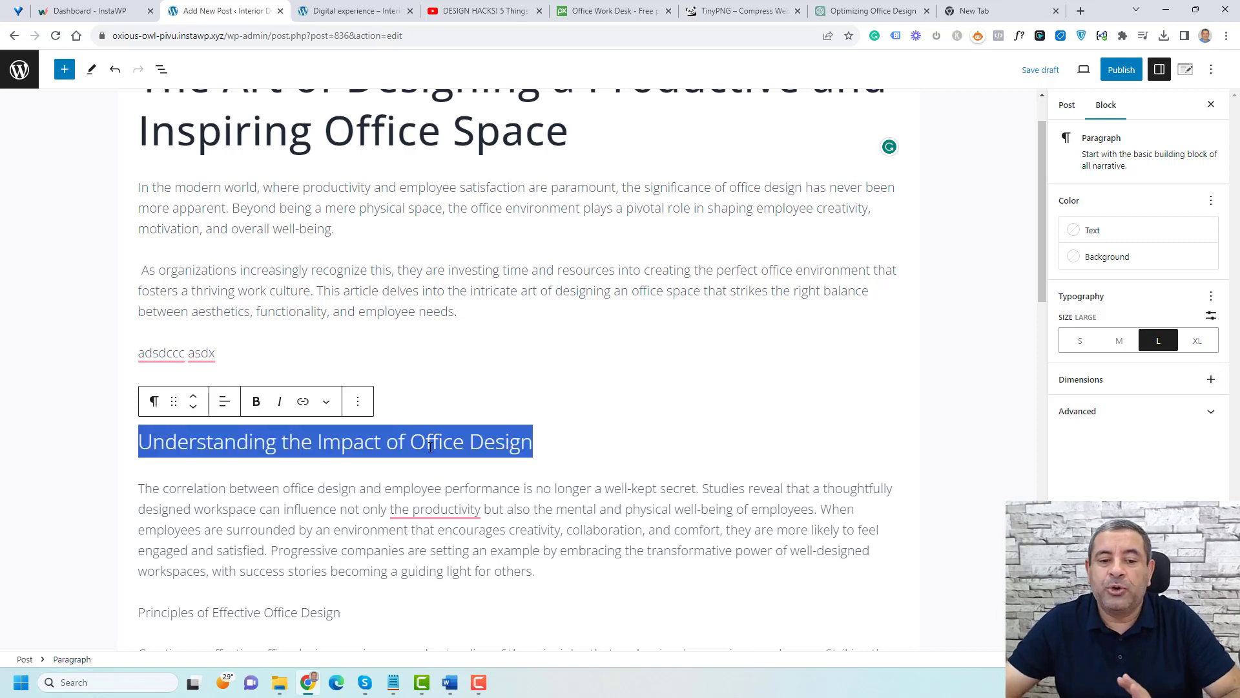
click(431, 447)
double_click(433, 444)
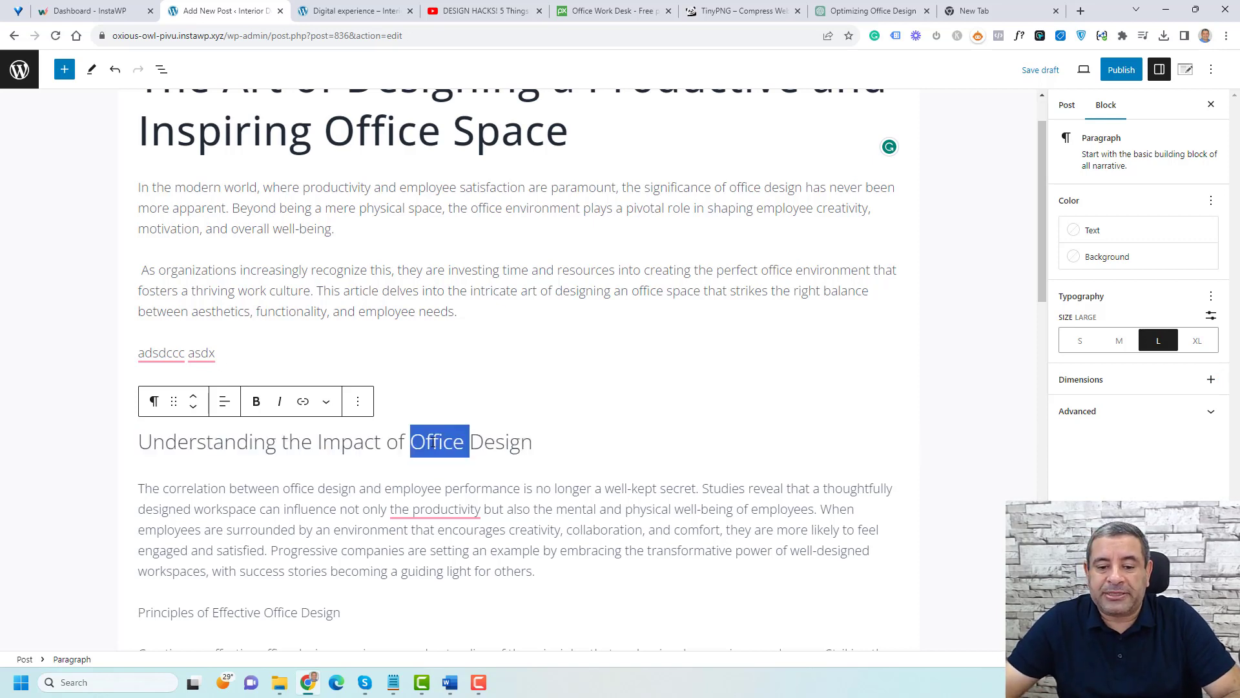
triple_click(433, 444)
click(1197, 342)
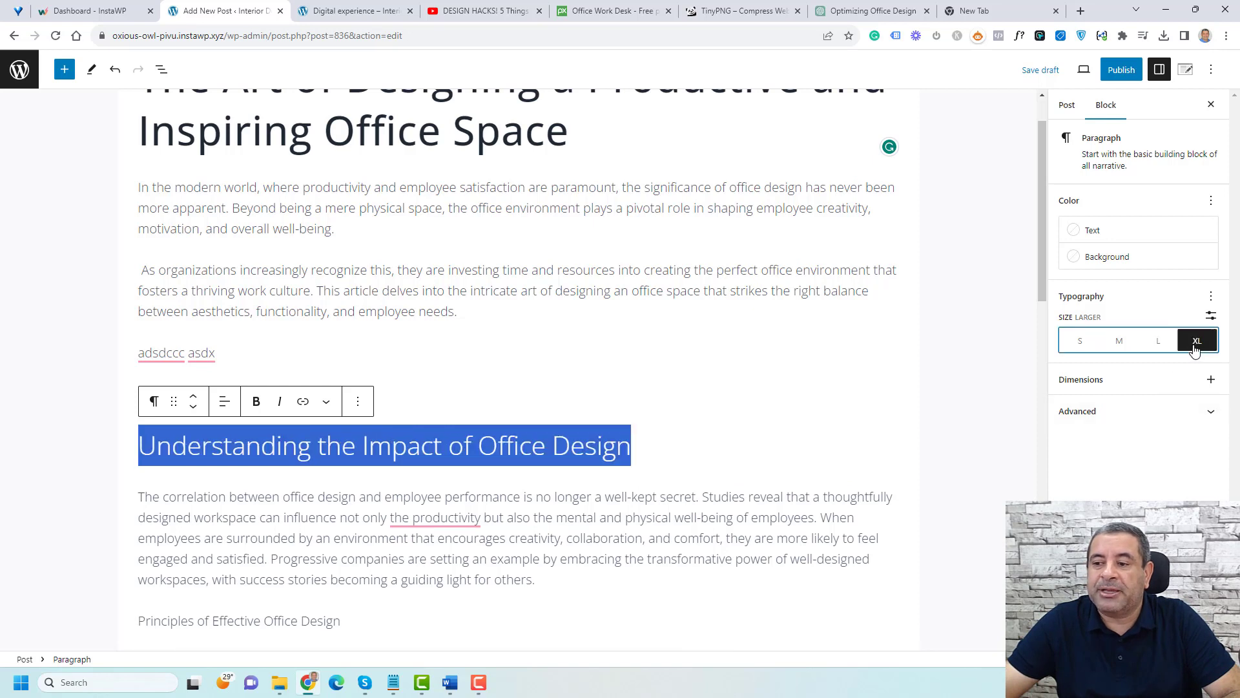
click(1159, 342)
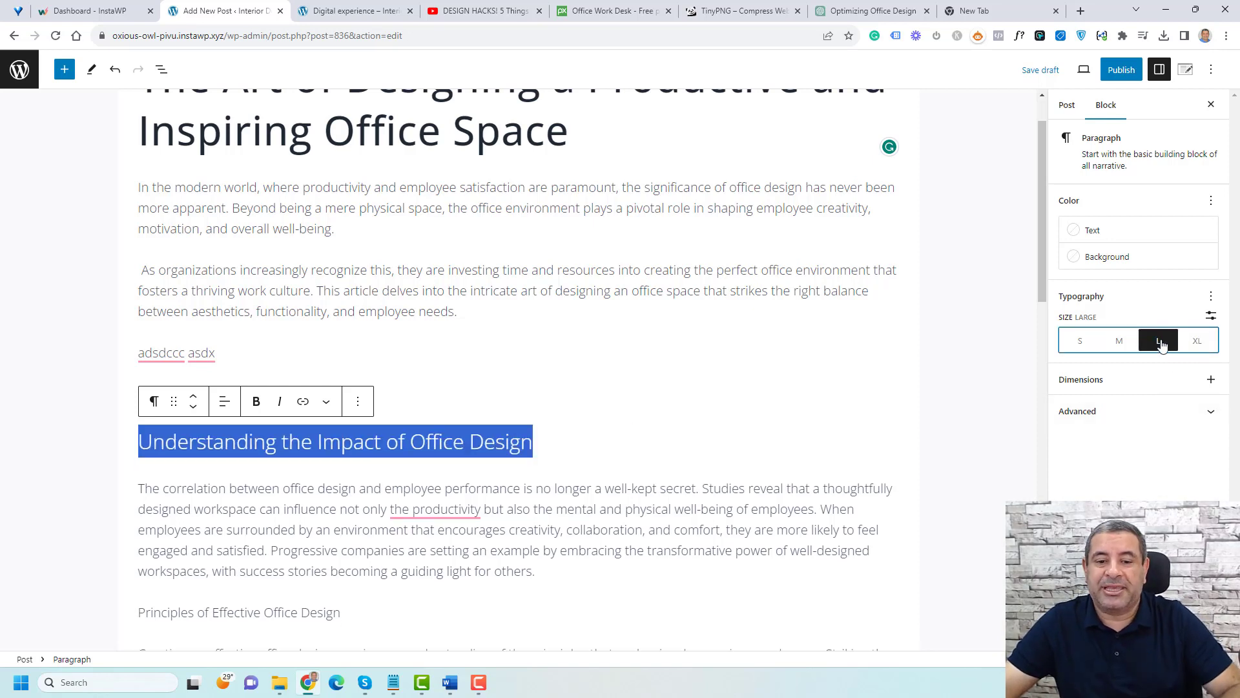
Step: Transform the 'Understanding the Impact of Office Design' paragraph into a Heading block
triple_click(487, 434)
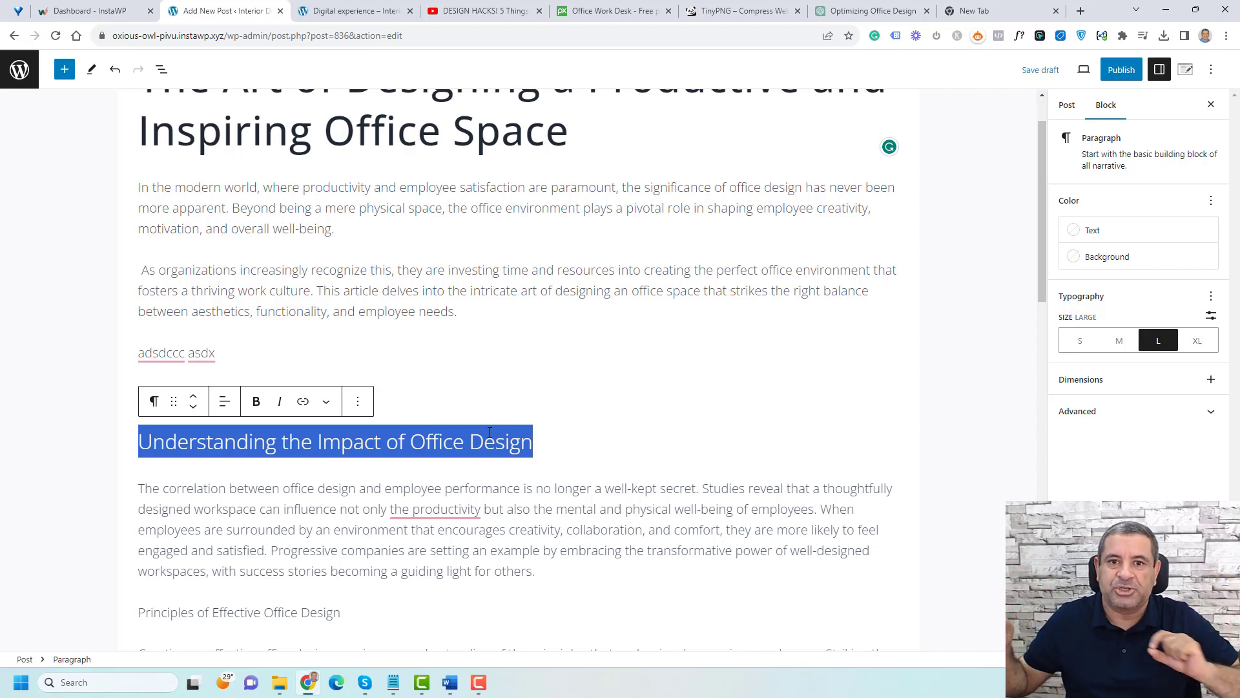
triple_click(491, 435)
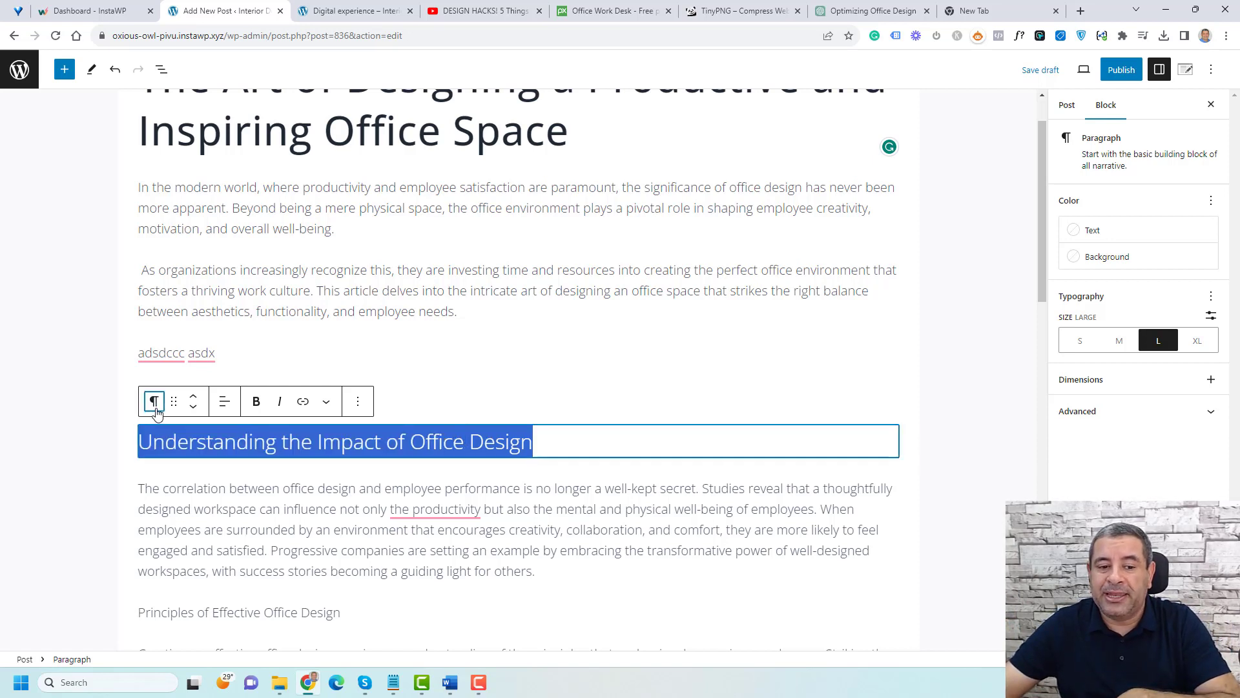
click(154, 401)
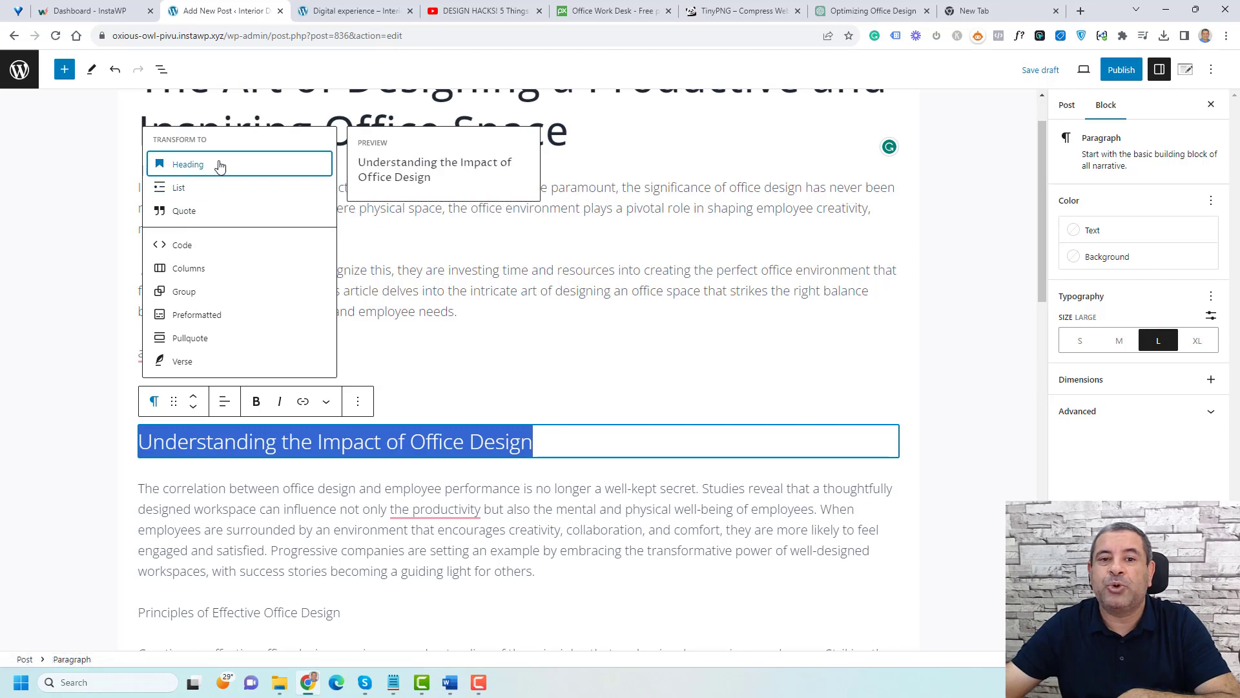
click(220, 167)
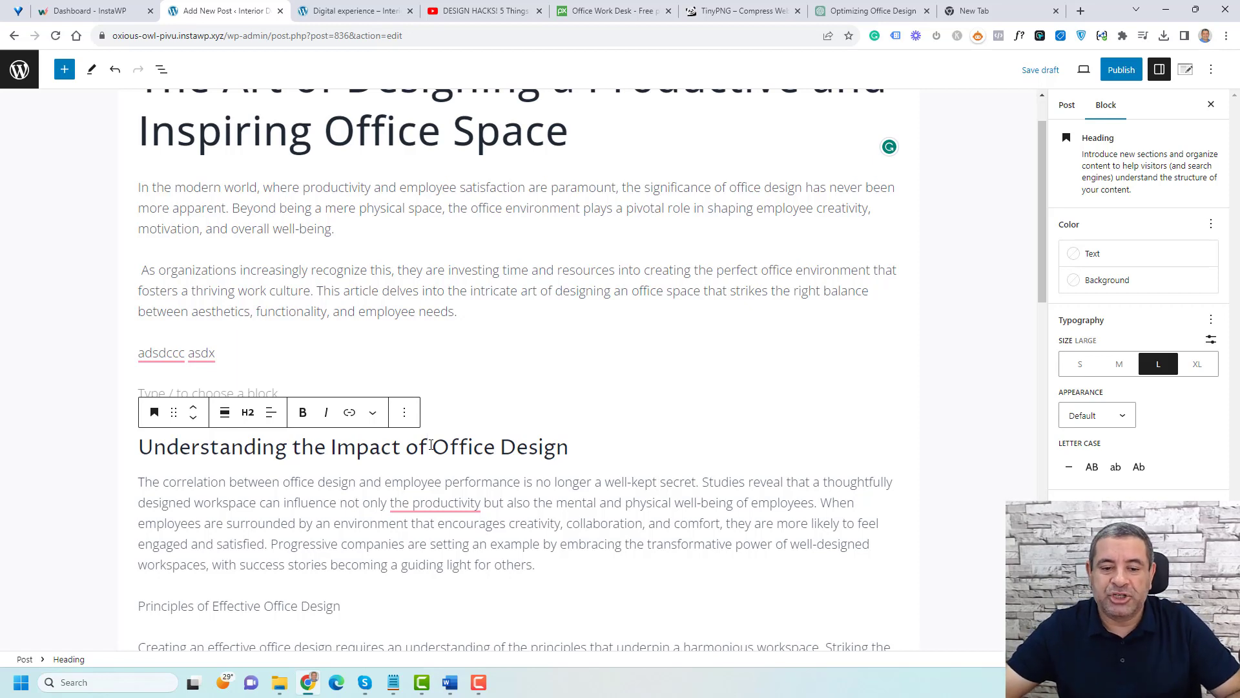
Step: Transform the 'Principles of Effective Office Design' paragraph into a Heading block
scroll(437, 443, down, 3)
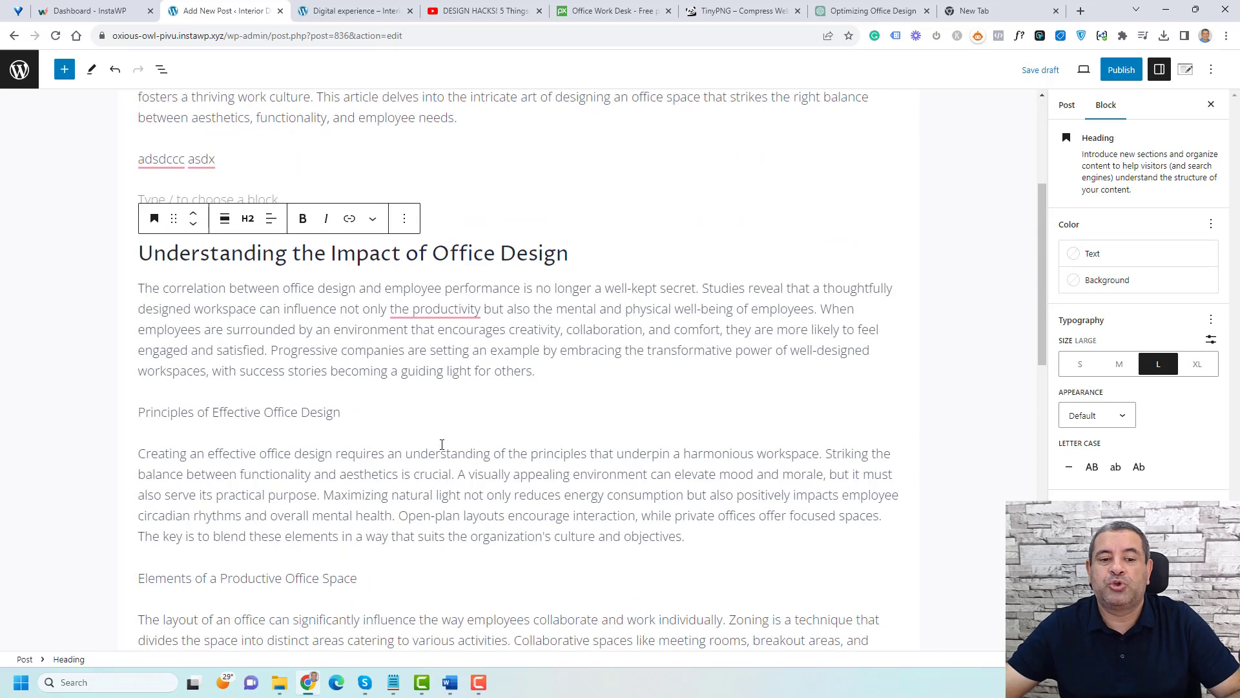
right_click(463, 304)
click(484, 255)
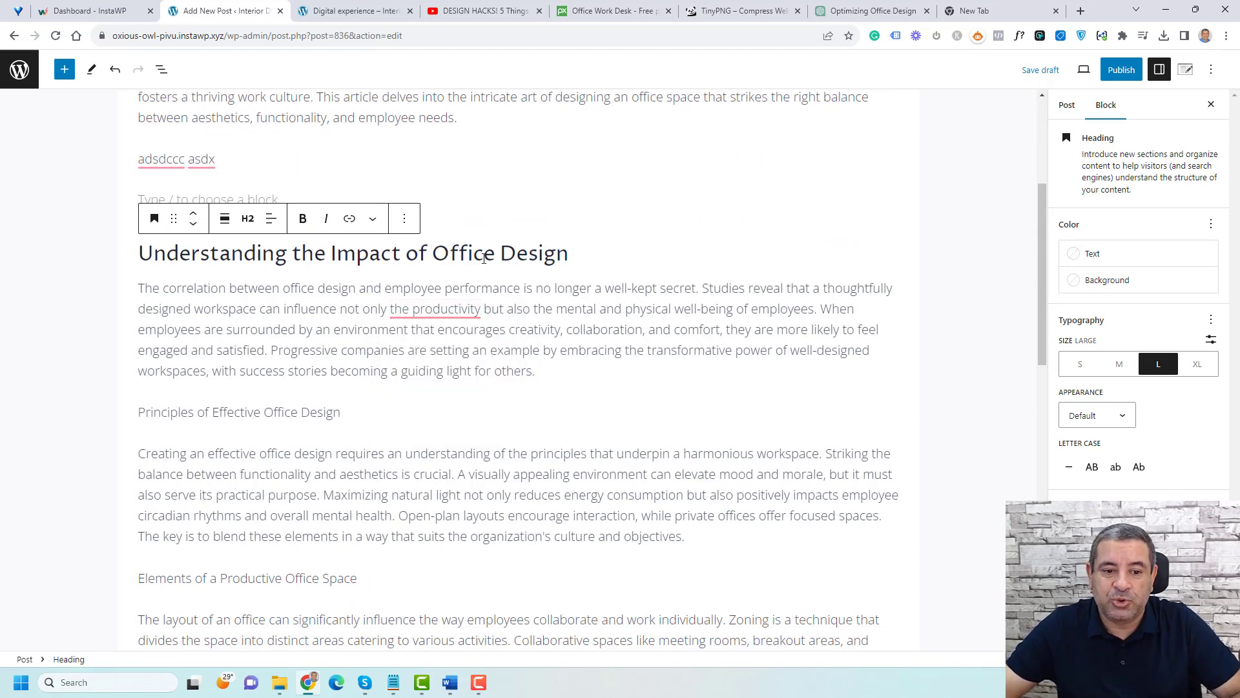
triple_click(312, 411)
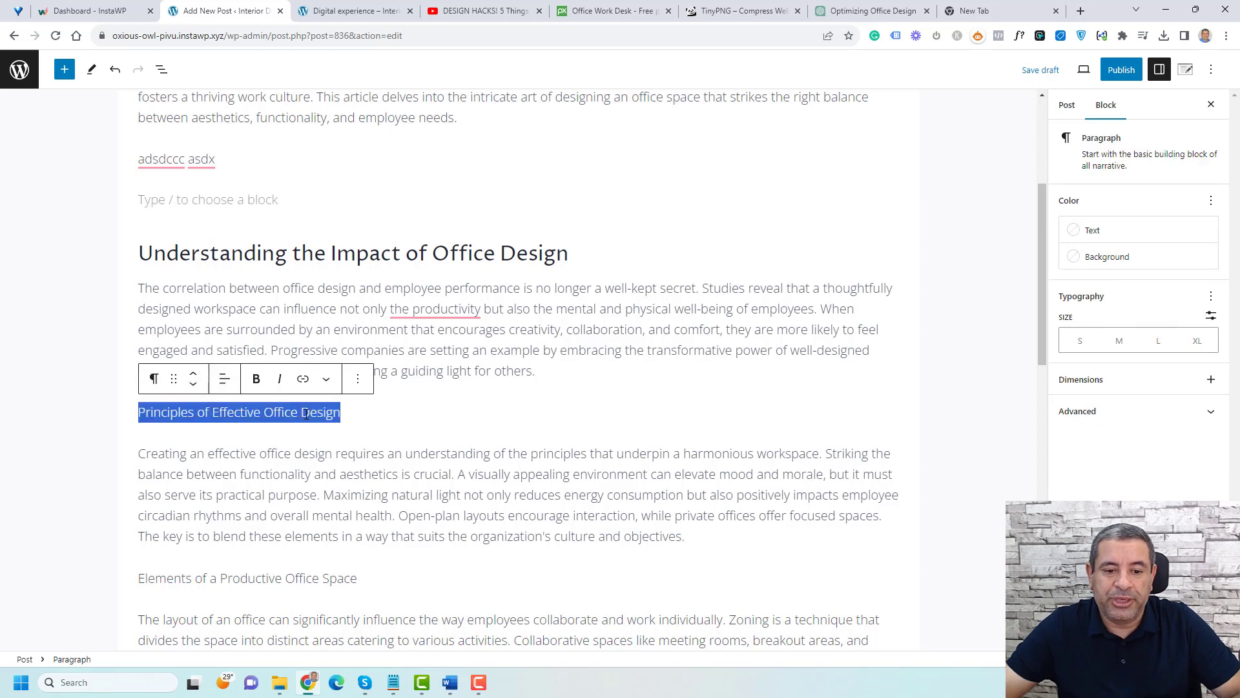
click(153, 381)
click(207, 438)
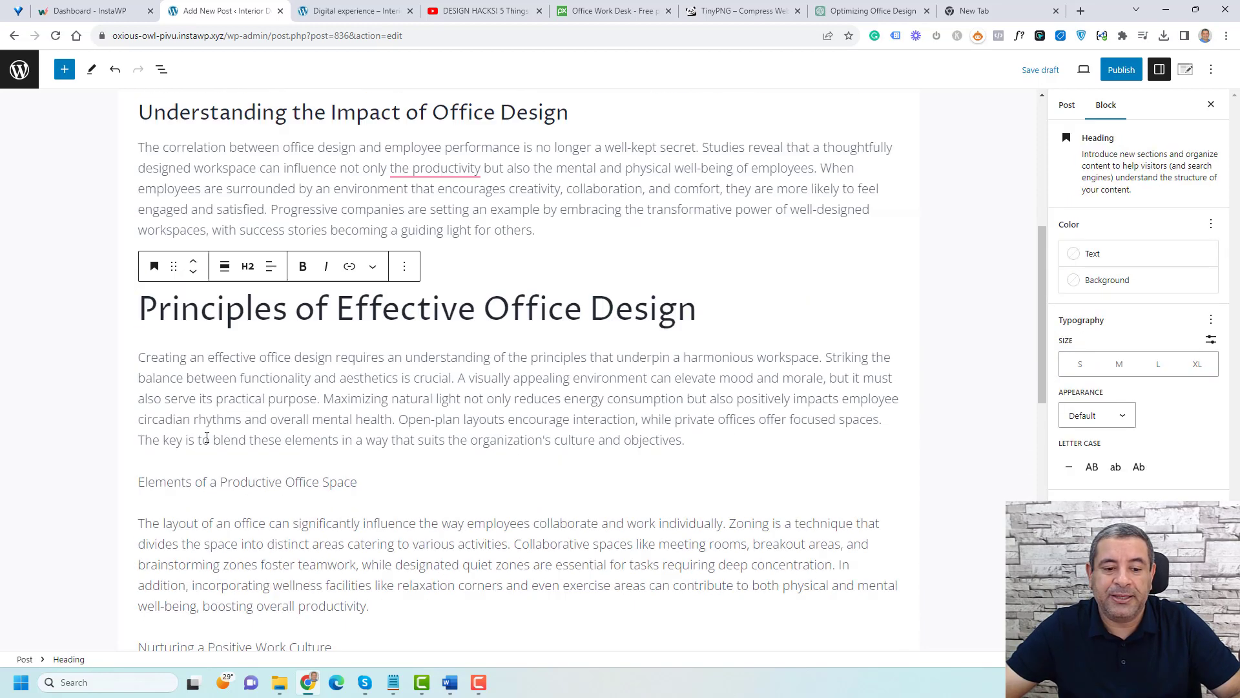
Step: Transform the 'Elements of a Productive Office Space' paragraph into a Heading block
scroll(206, 437, down, 2)
triple_click(239, 364)
click(156, 331)
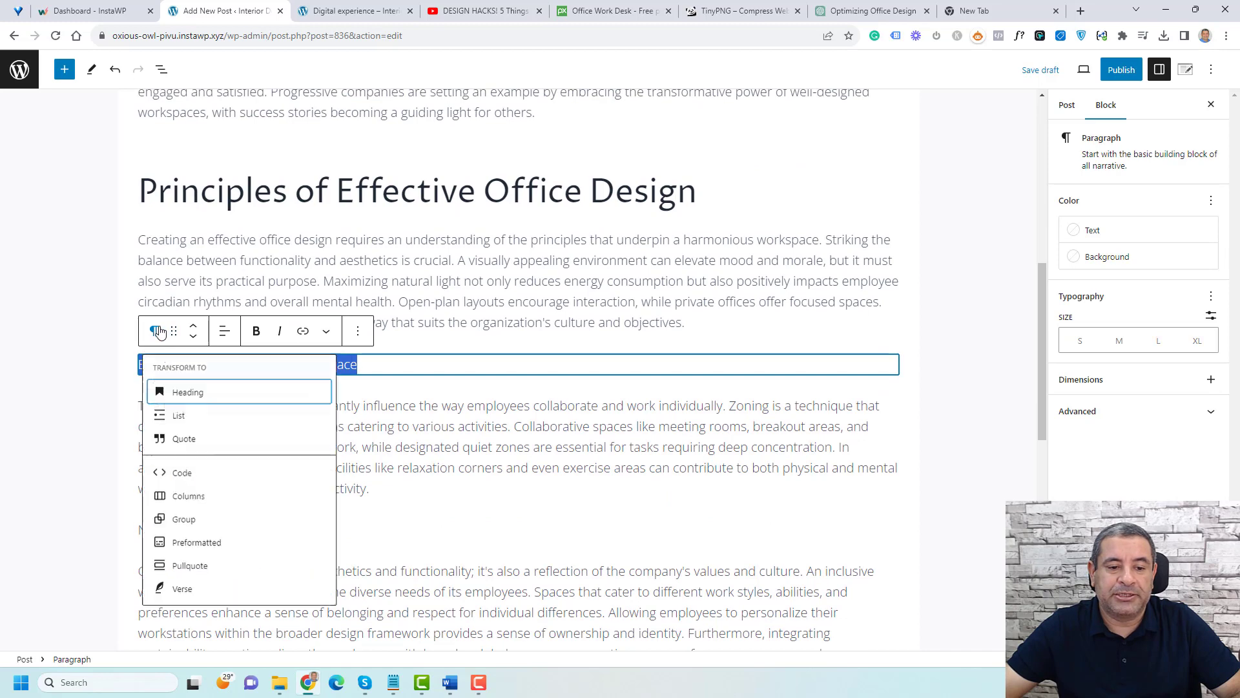
click(184, 392)
Step: Transform the 'Nurturing a Positive Work Culture' paragraph into a Heading block
scroll(269, 407, down, 3)
click(271, 380)
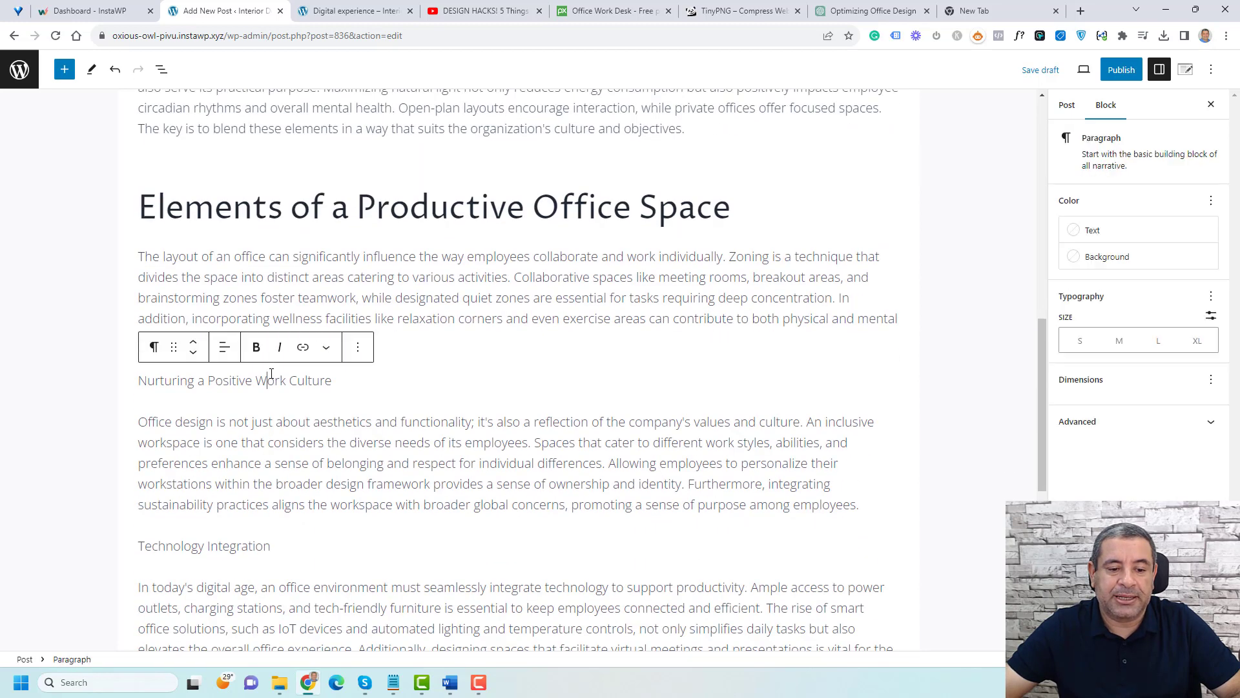
triple_click(271, 381)
click(153, 347)
click(188, 407)
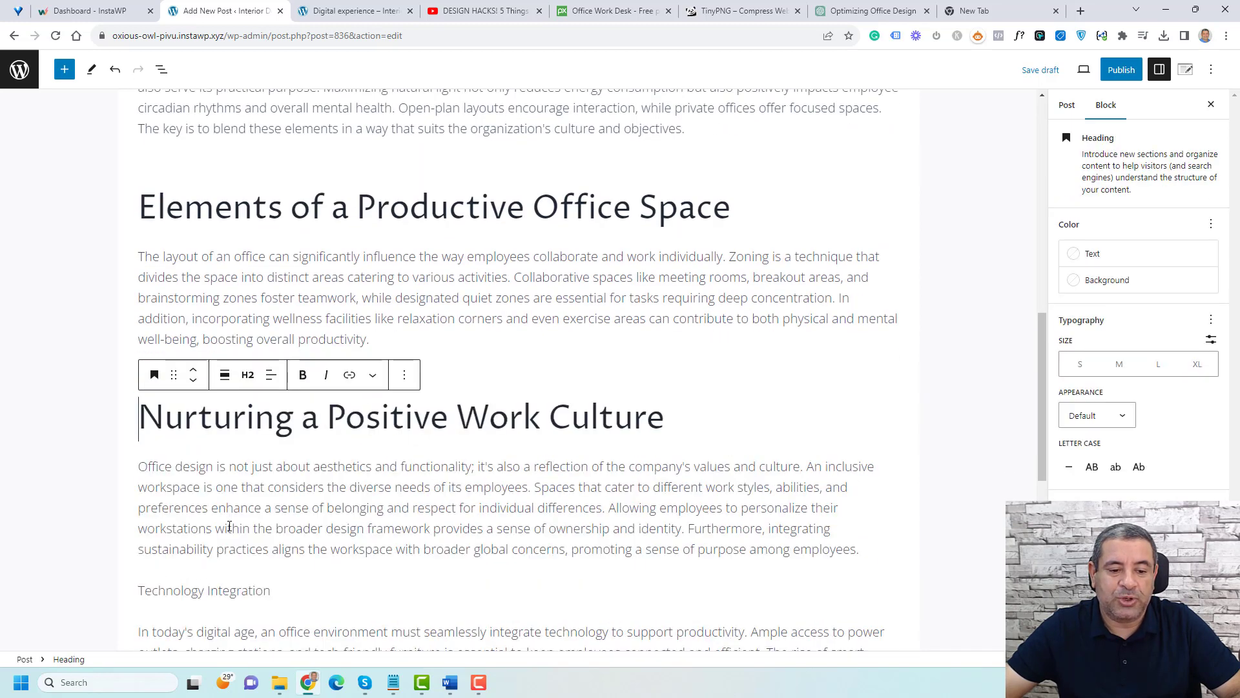
Step: Transform the 'Conclusion' paragraph into a Heading block
scroll(230, 526, down, 5)
double_click(177, 433)
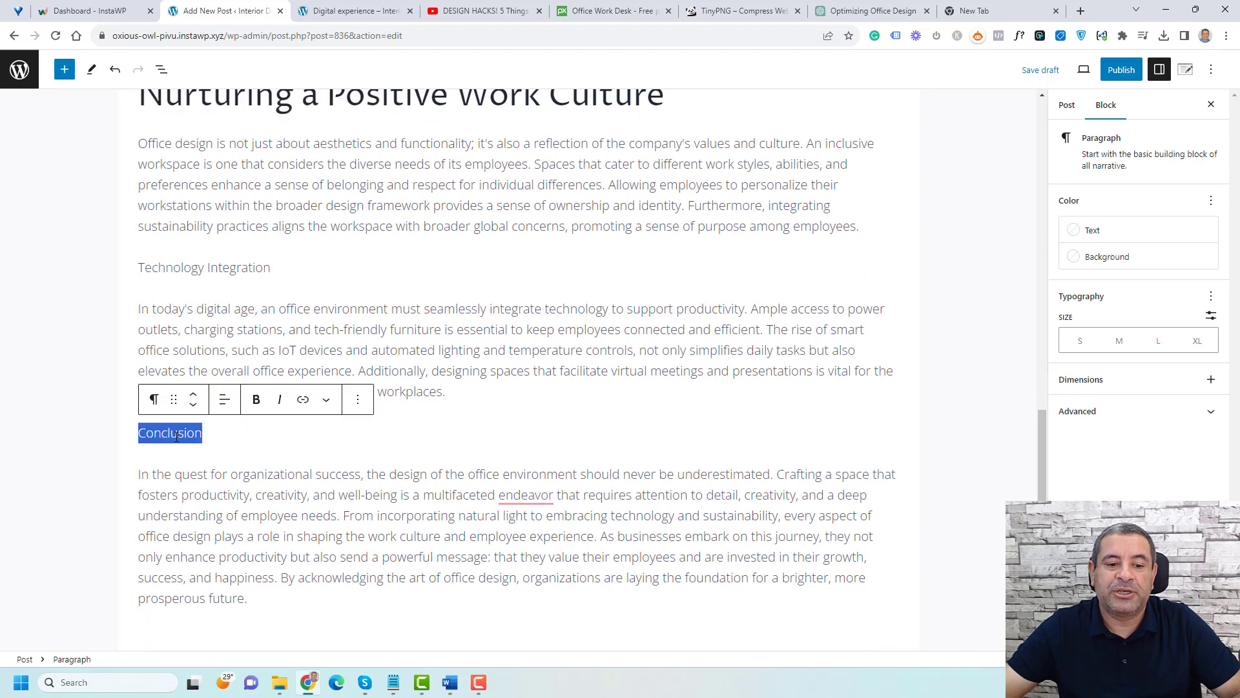
click(154, 400)
click(225, 149)
Step: Transform the 'Technology Integration' paragraph into a Heading block
scroll(270, 418, up, 4)
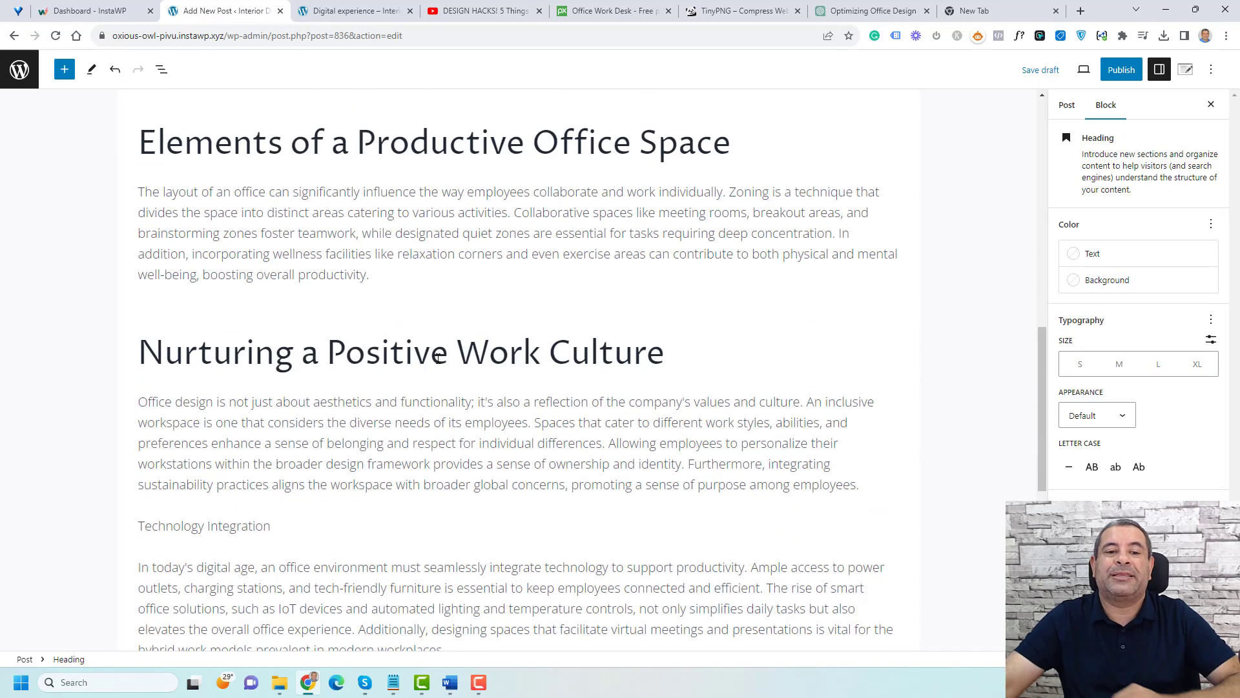
scroll(271, 418, down, 2)
drag(270, 397, 138, 397)
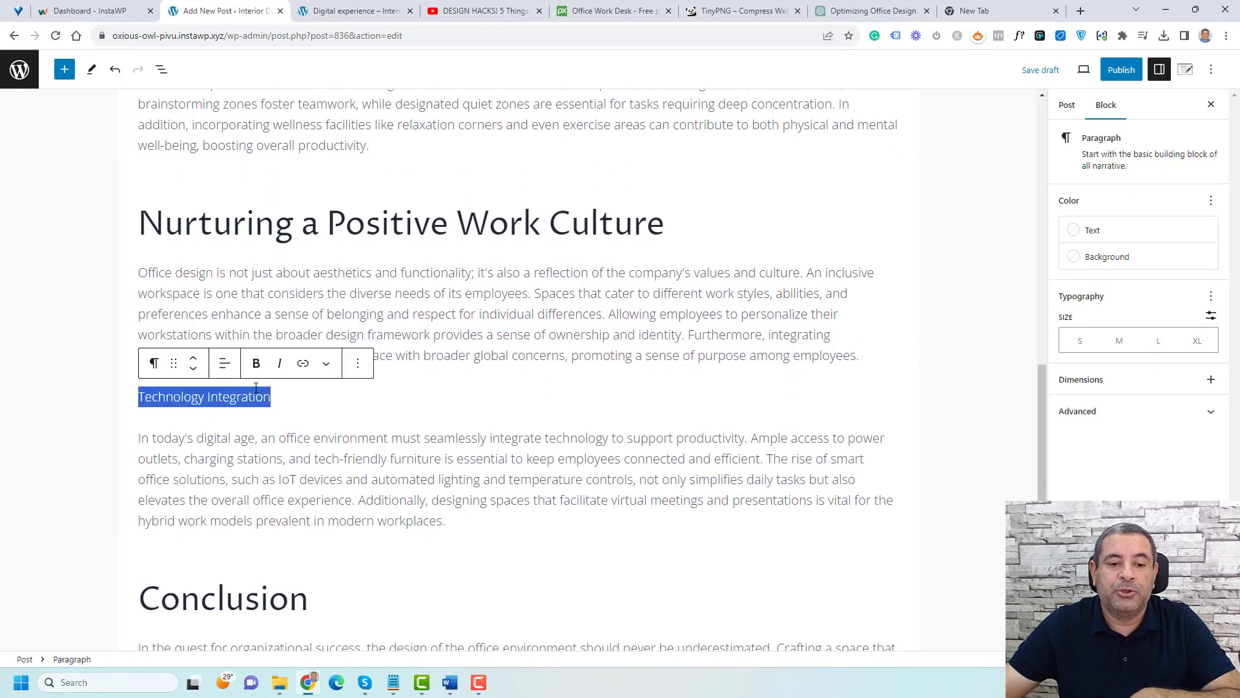
click(154, 363)
click(187, 425)
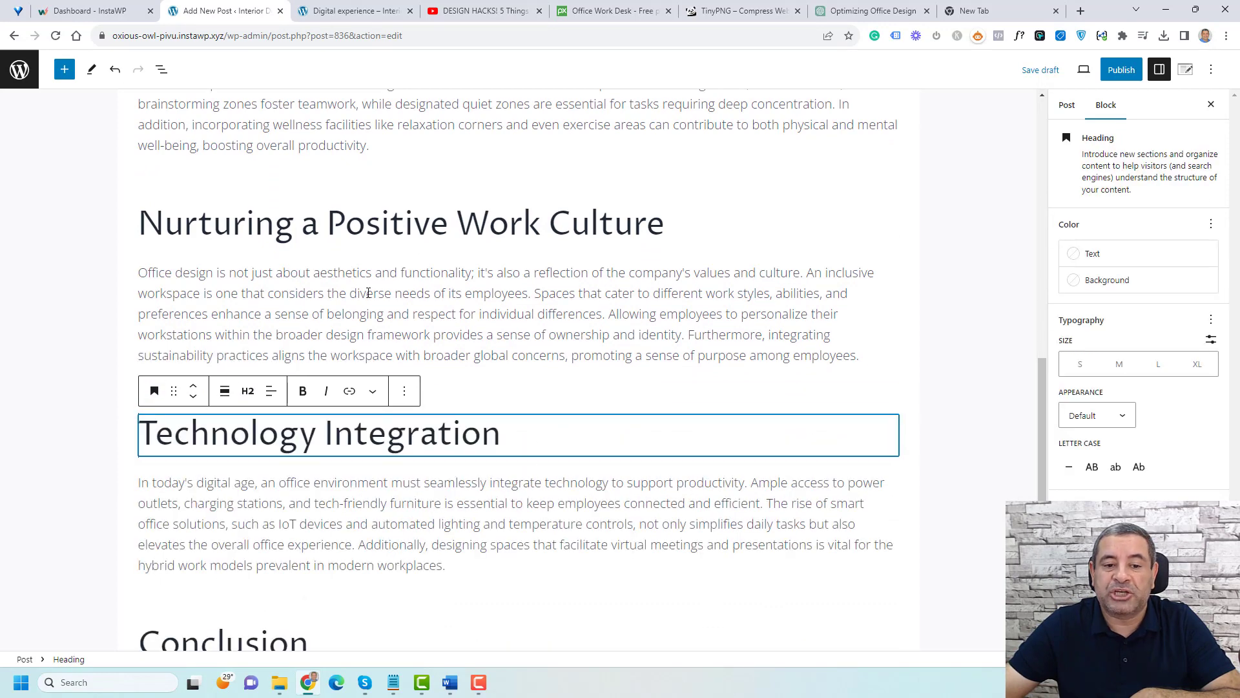
Step: Add a Heading block with sample text 'asds' after the zoning paragraph, then remove that block
click(446, 352)
scroll(426, 310, up, 1)
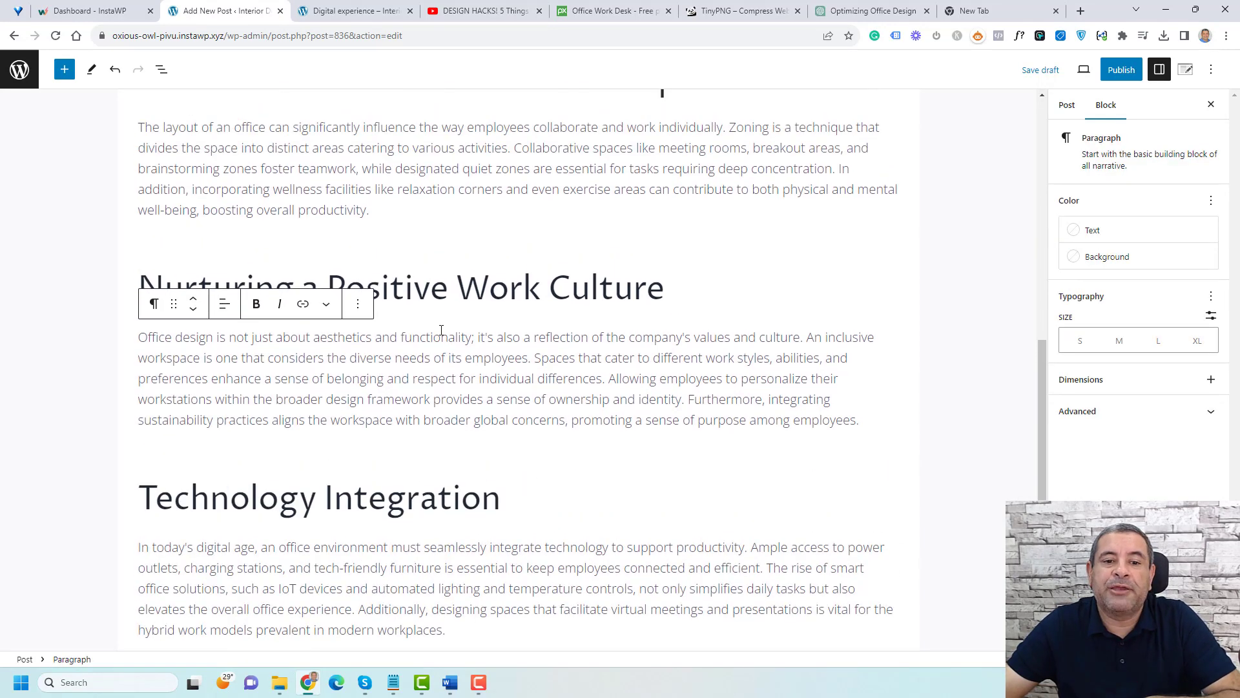
click(392, 251)
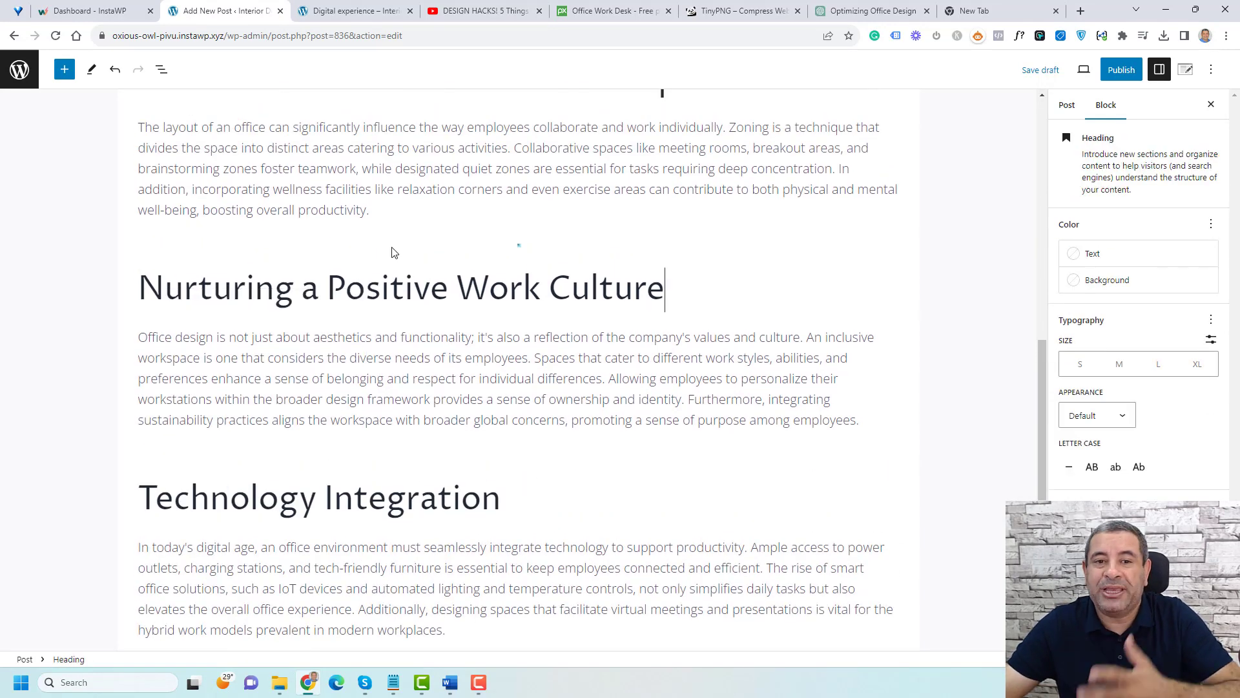
click(377, 218)
key(Return)
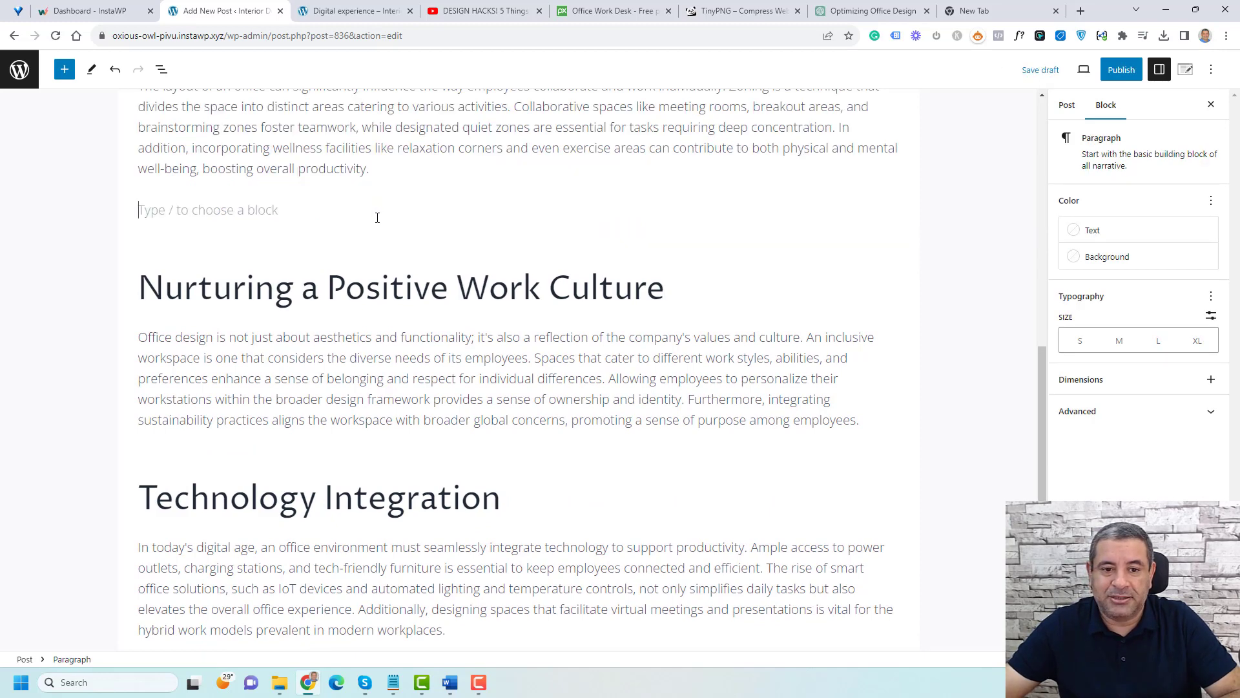
click(892, 208)
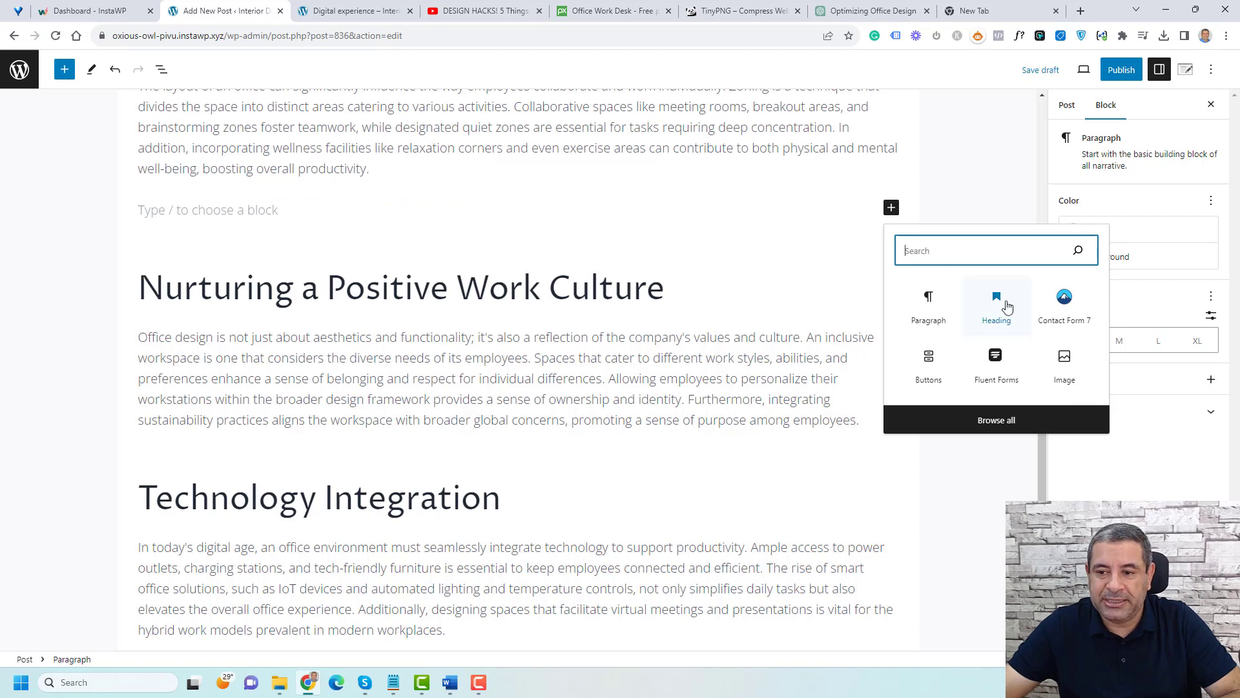
text(hea)
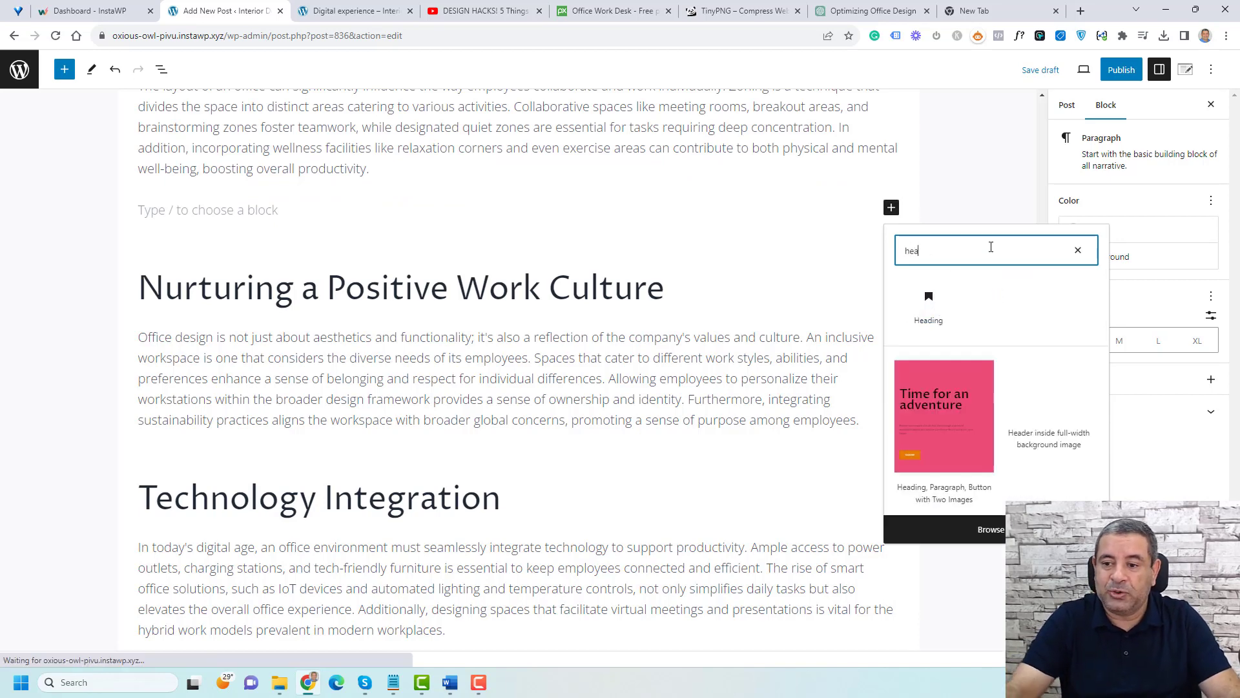
click(924, 319)
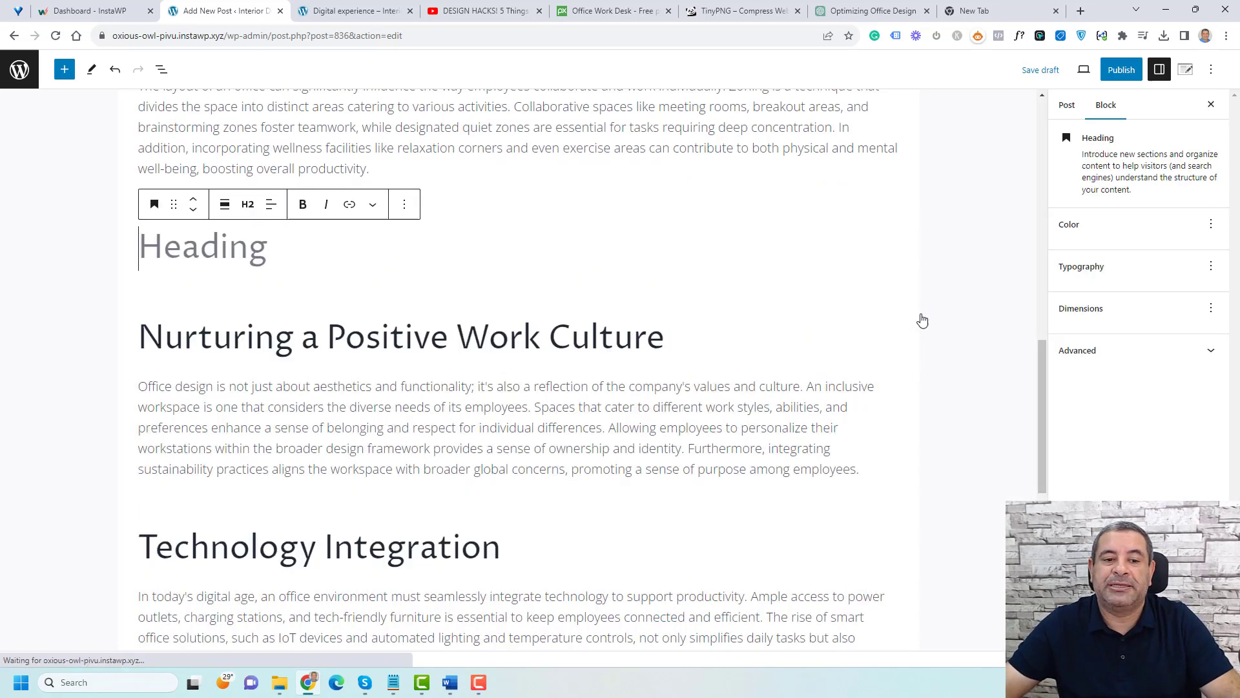
text(asds)
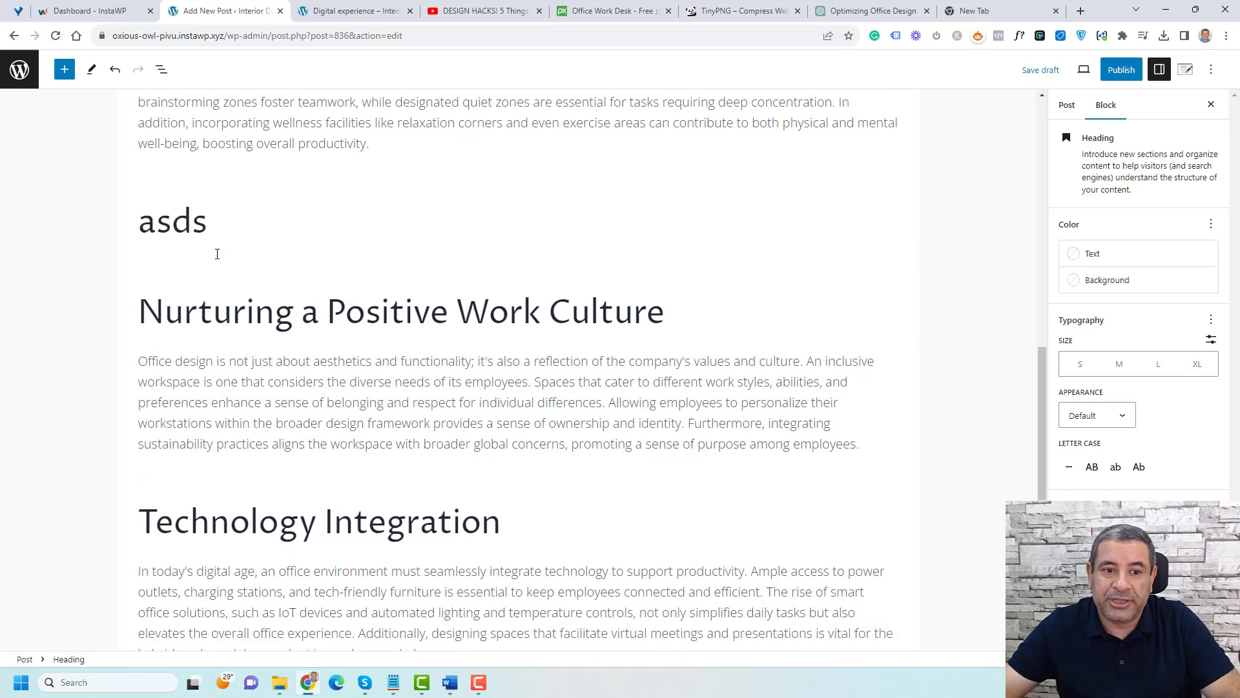
click(191, 232)
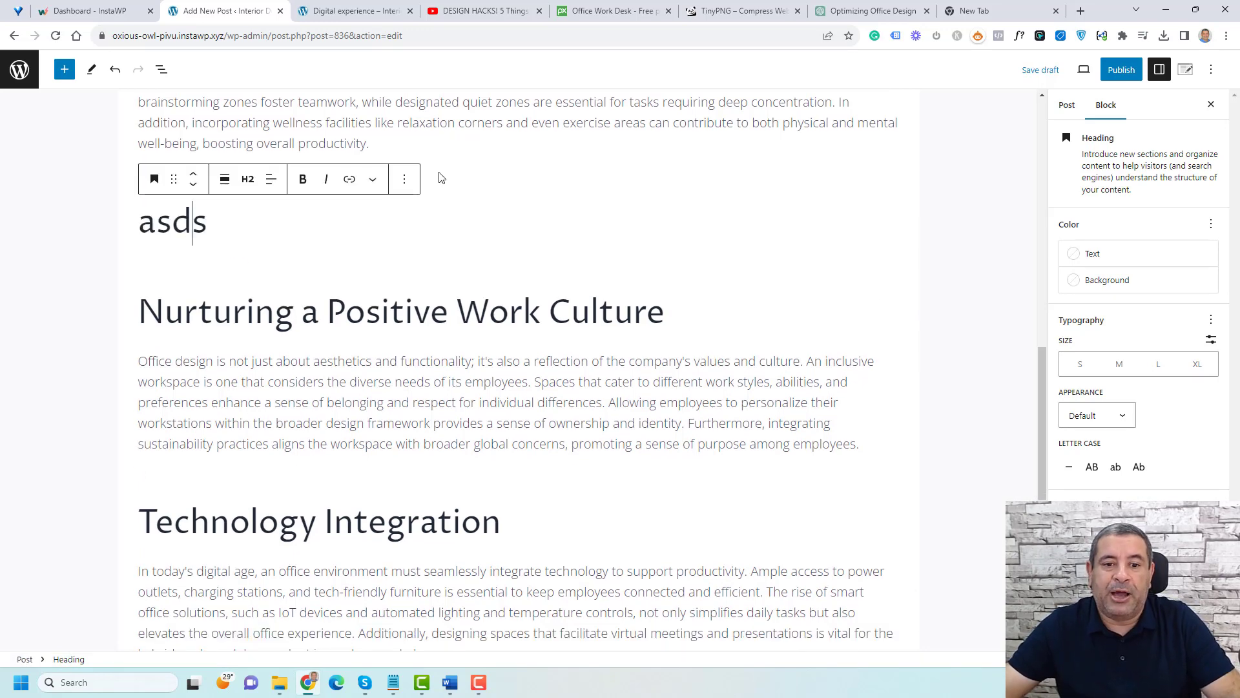
click(404, 180)
click(464, 517)
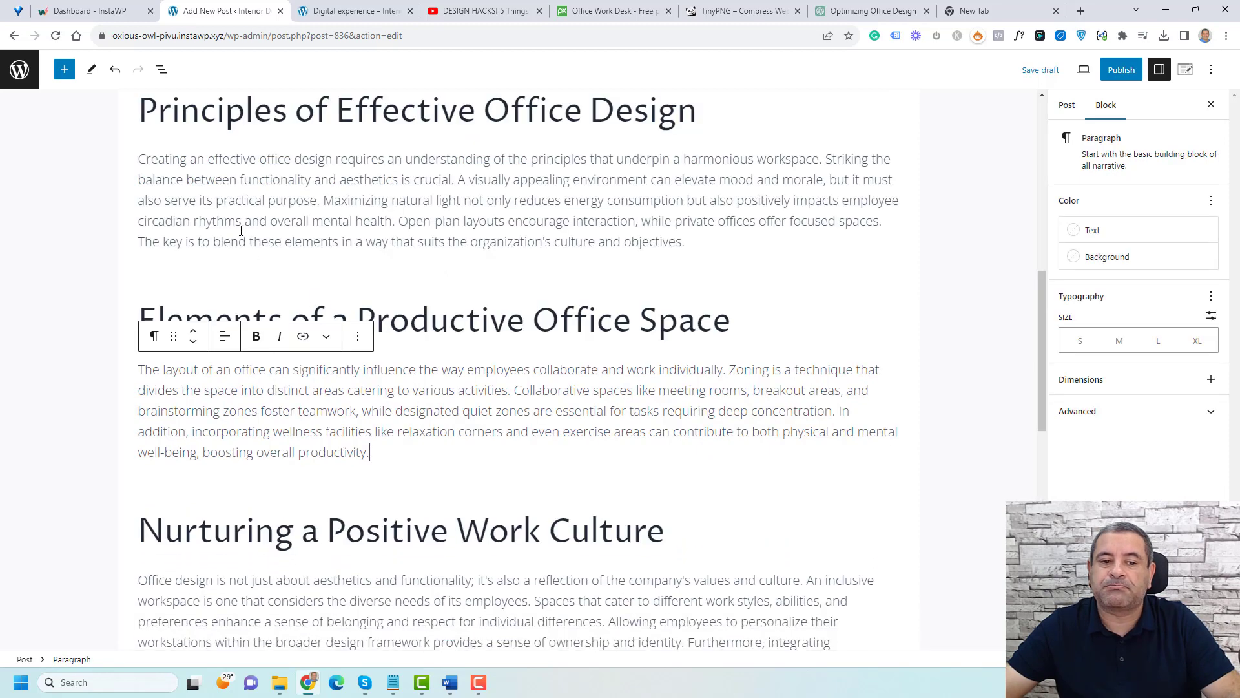
Step: Inspect the heading level choices for the 'Elements of a Productive Office Space' heading without changing it
click(329, 228)
click(423, 315)
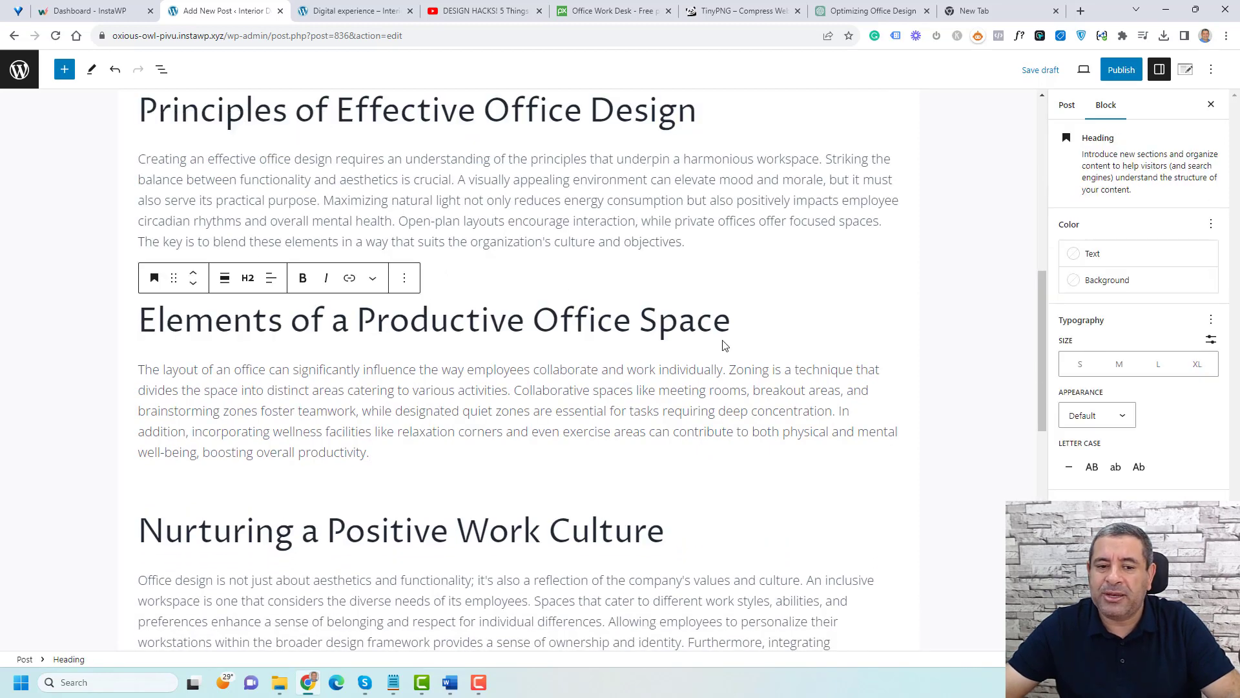
click(246, 280)
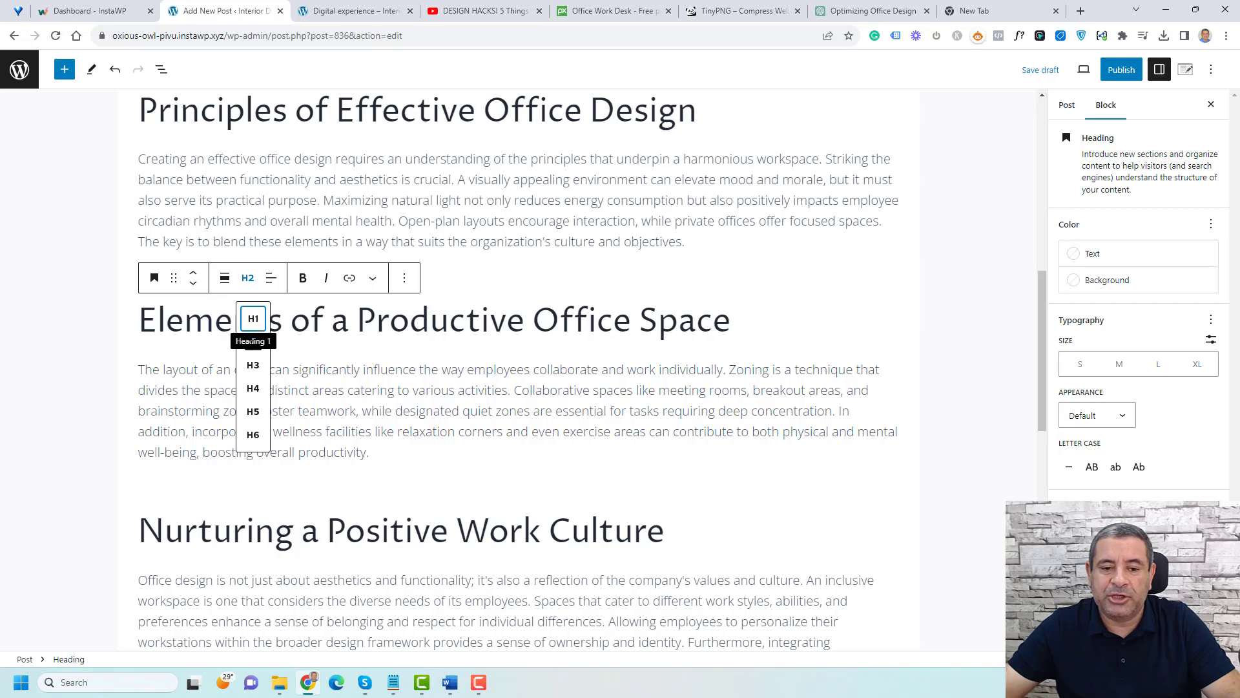
click(375, 323)
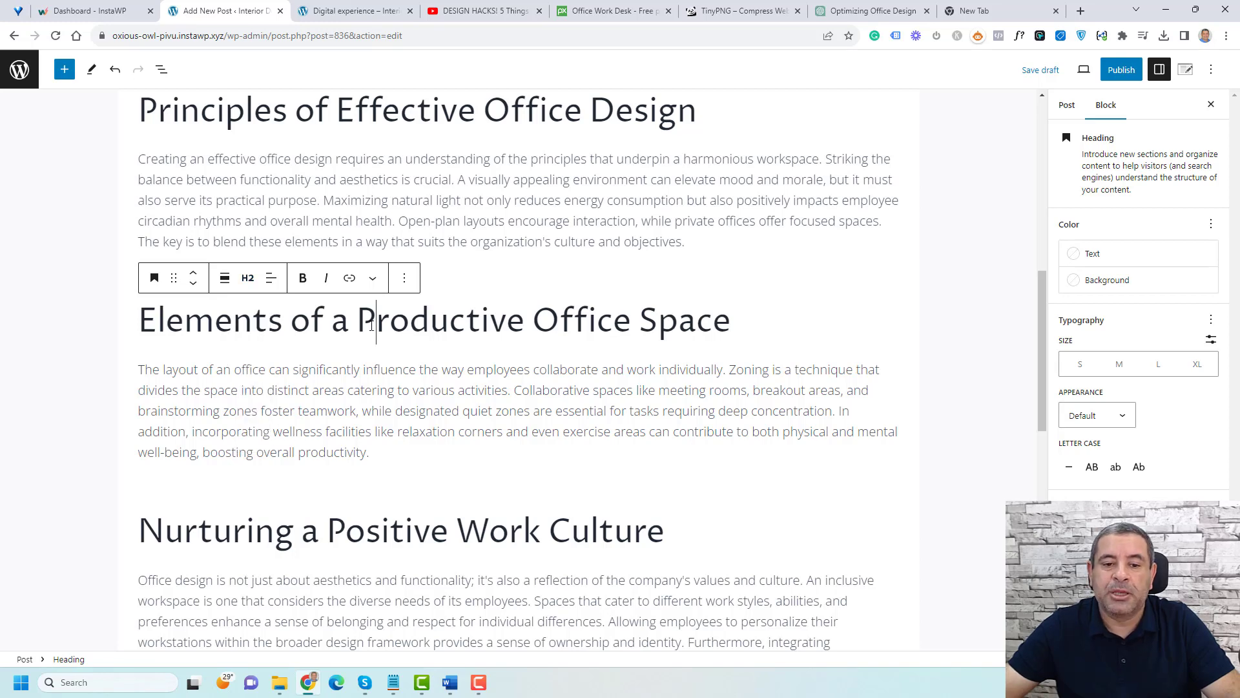
scroll(374, 323, up, 4)
scroll(371, 325, up, 5)
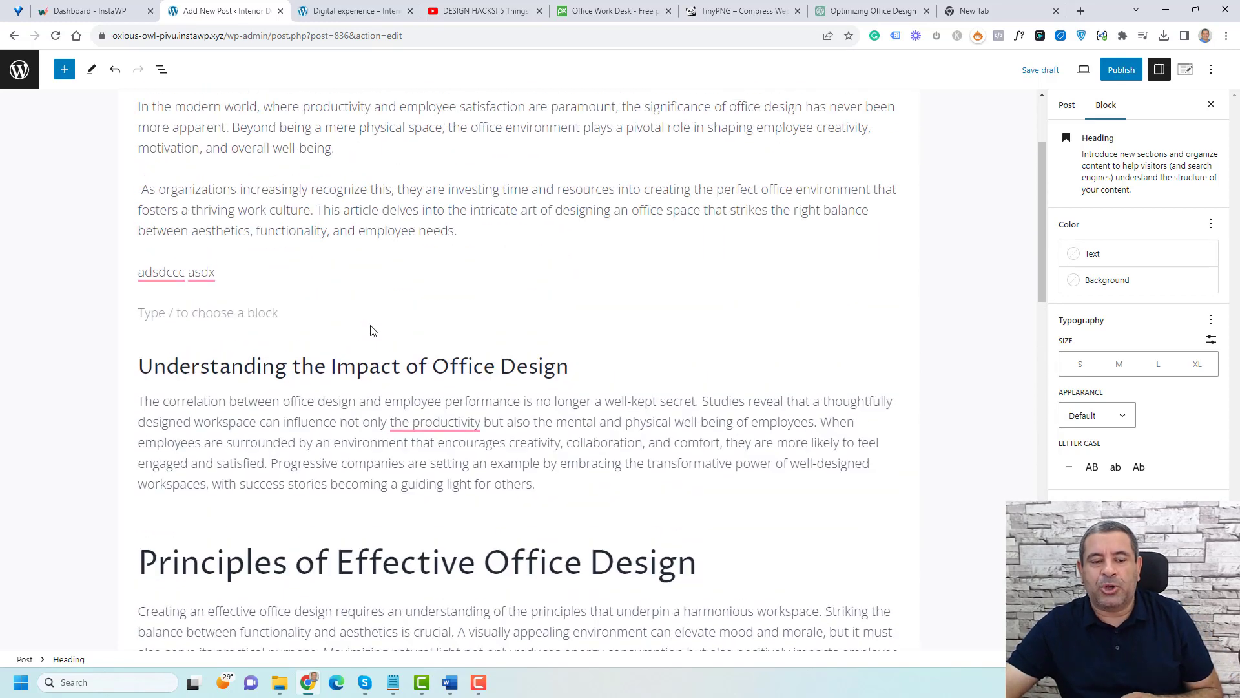
click(392, 182)
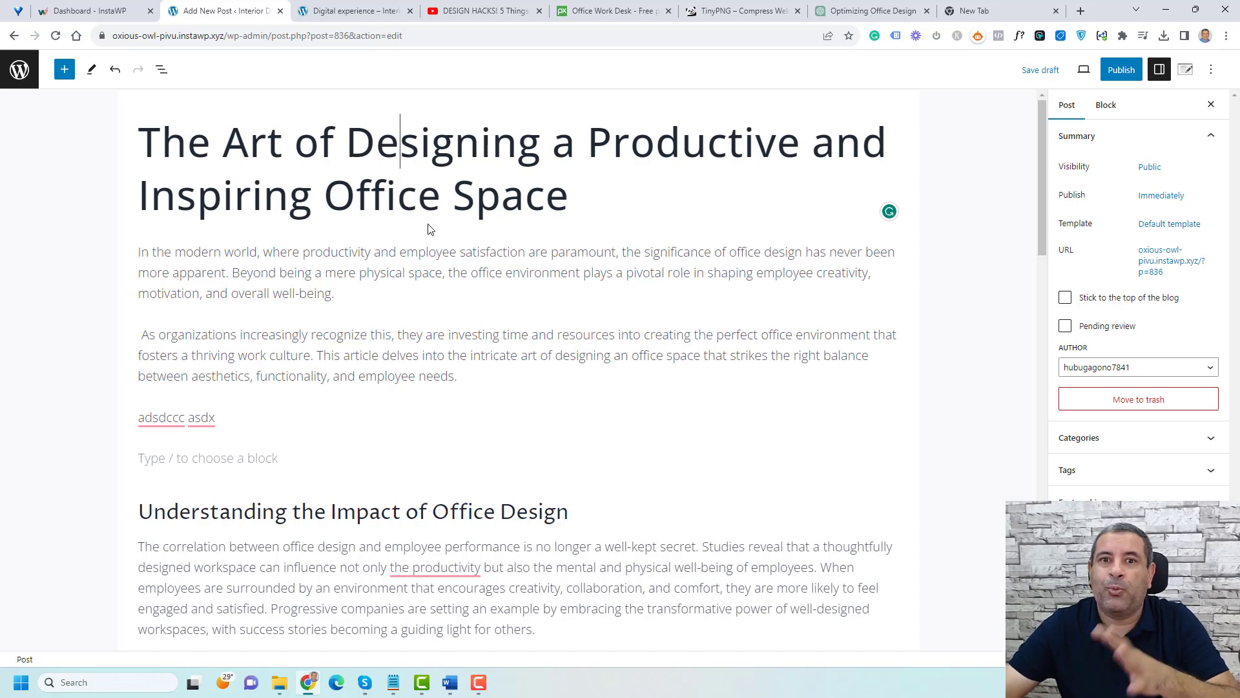
scroll(429, 229, down, 5)
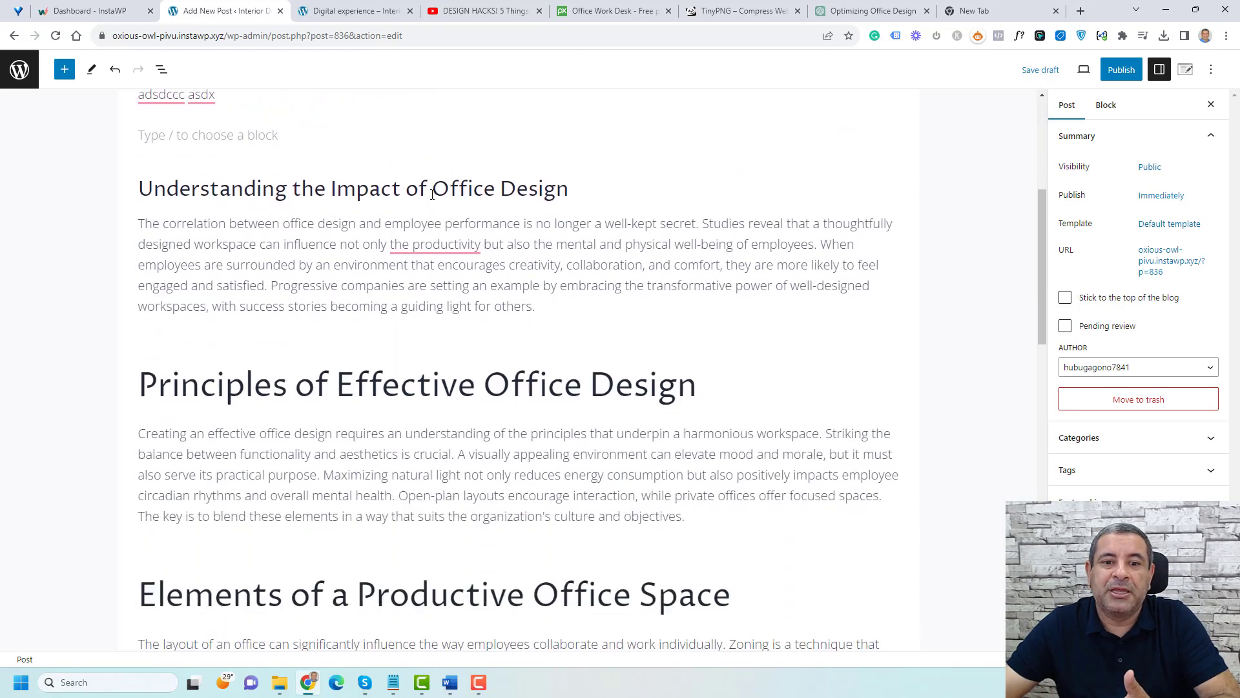
Step: Switch the 'Understanding the Impact of Office Design' heading to H1 and back to H2
click(432, 194)
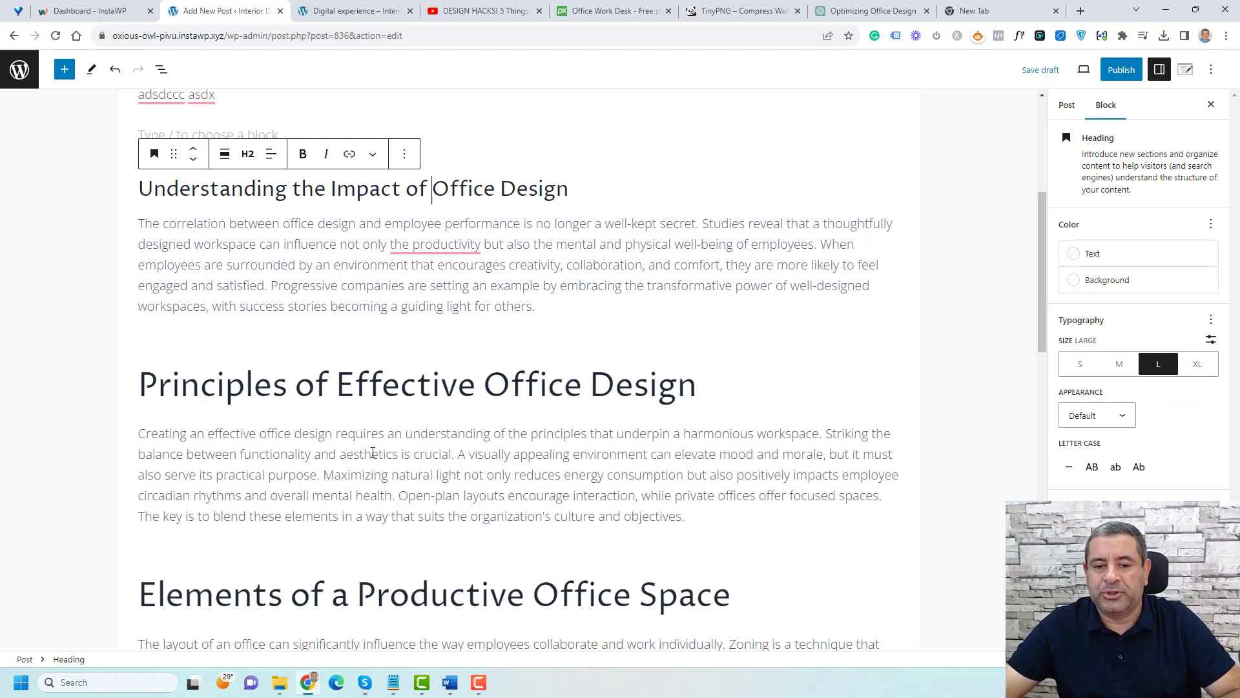
click(383, 387)
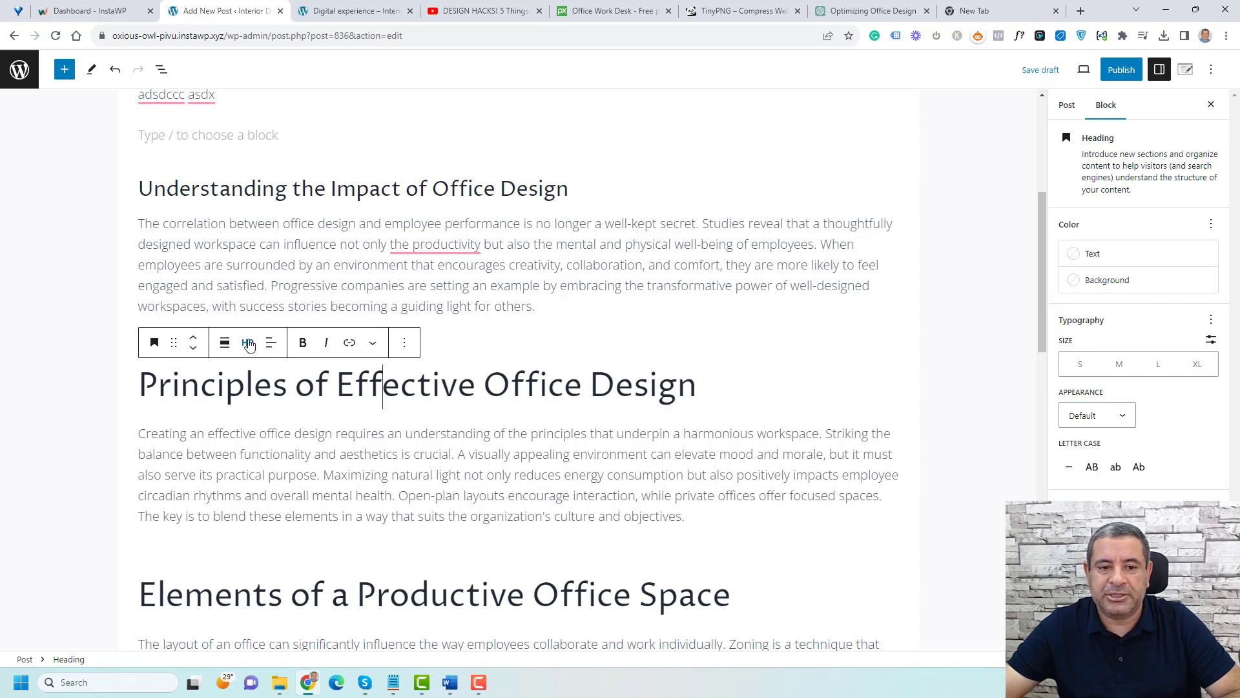
click(275, 190)
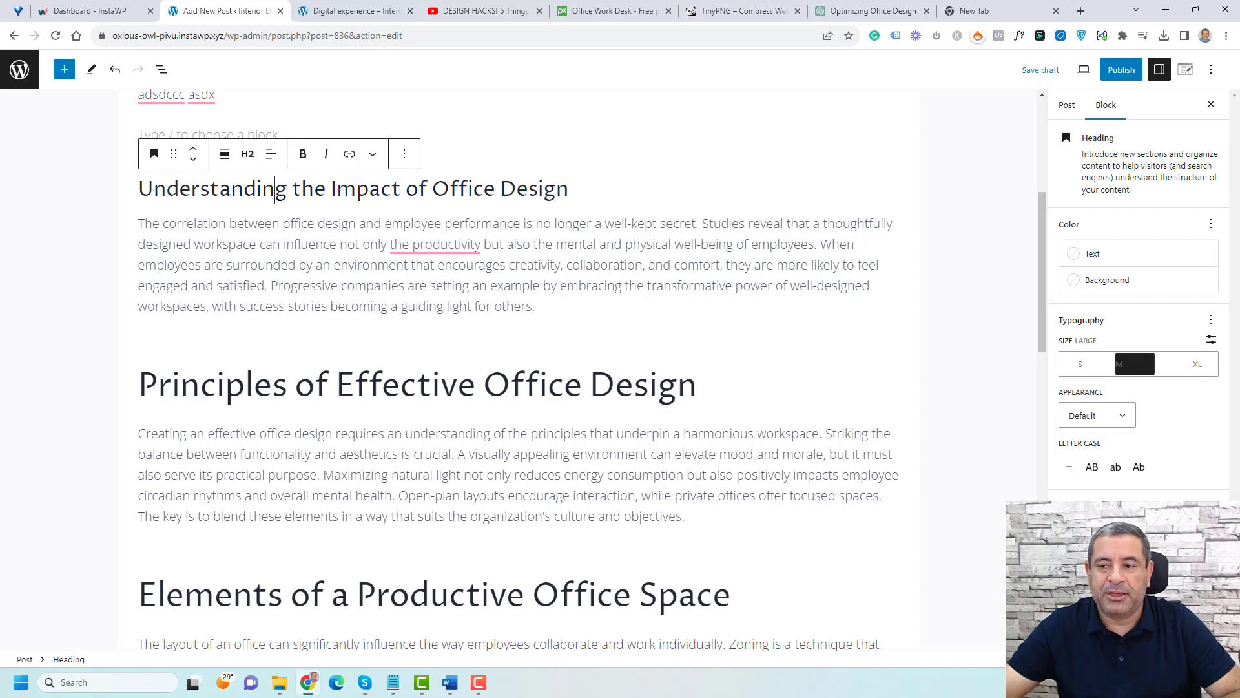
click(248, 154)
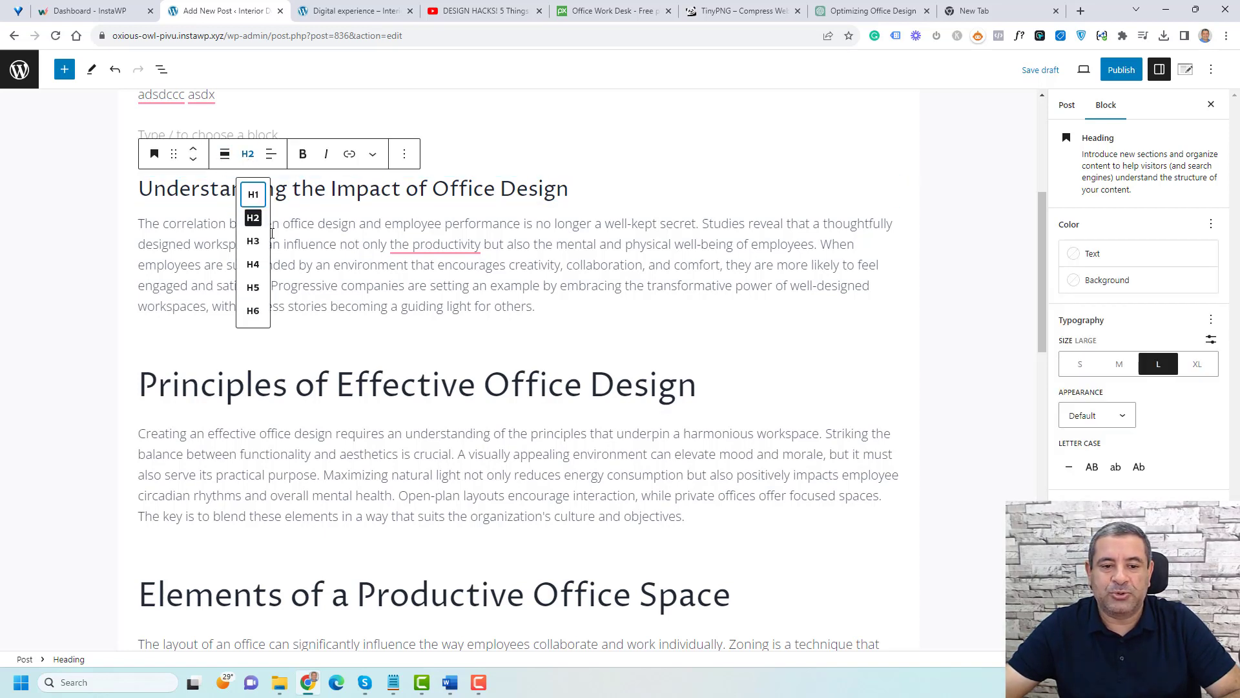
click(253, 196)
click(248, 154)
click(252, 217)
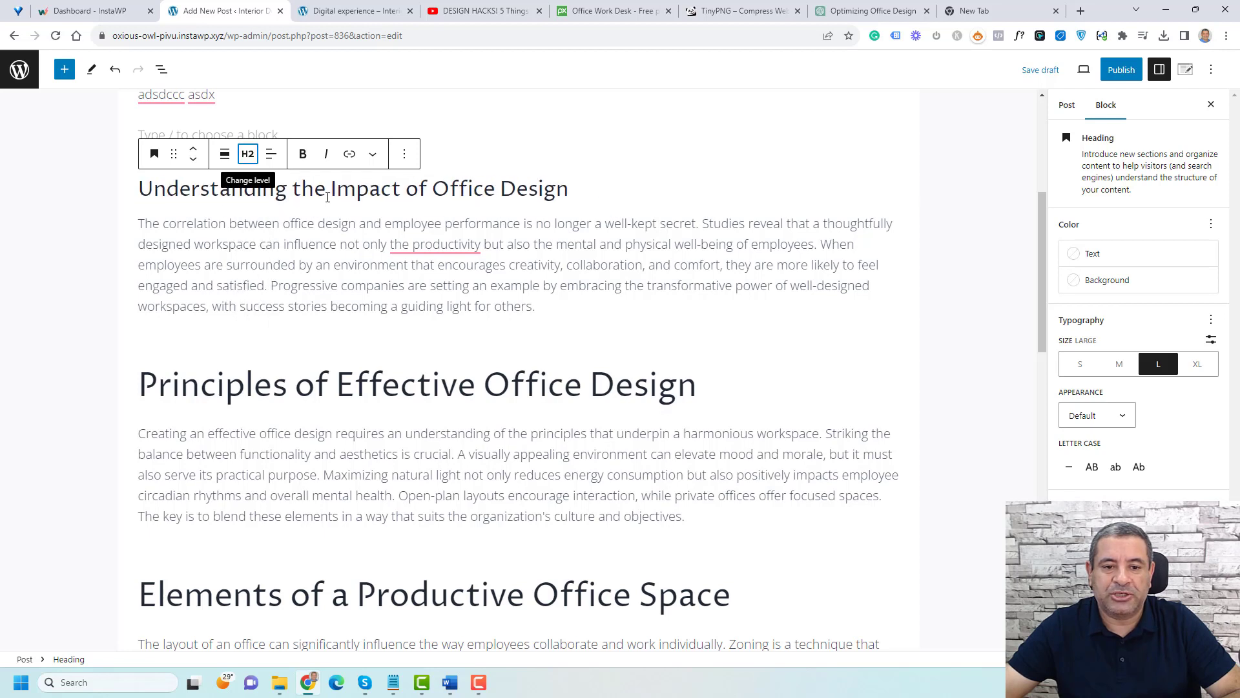
Step: Set the font size of the 'Understanding the Impact of Office Design' heading to XL
click(359, 386)
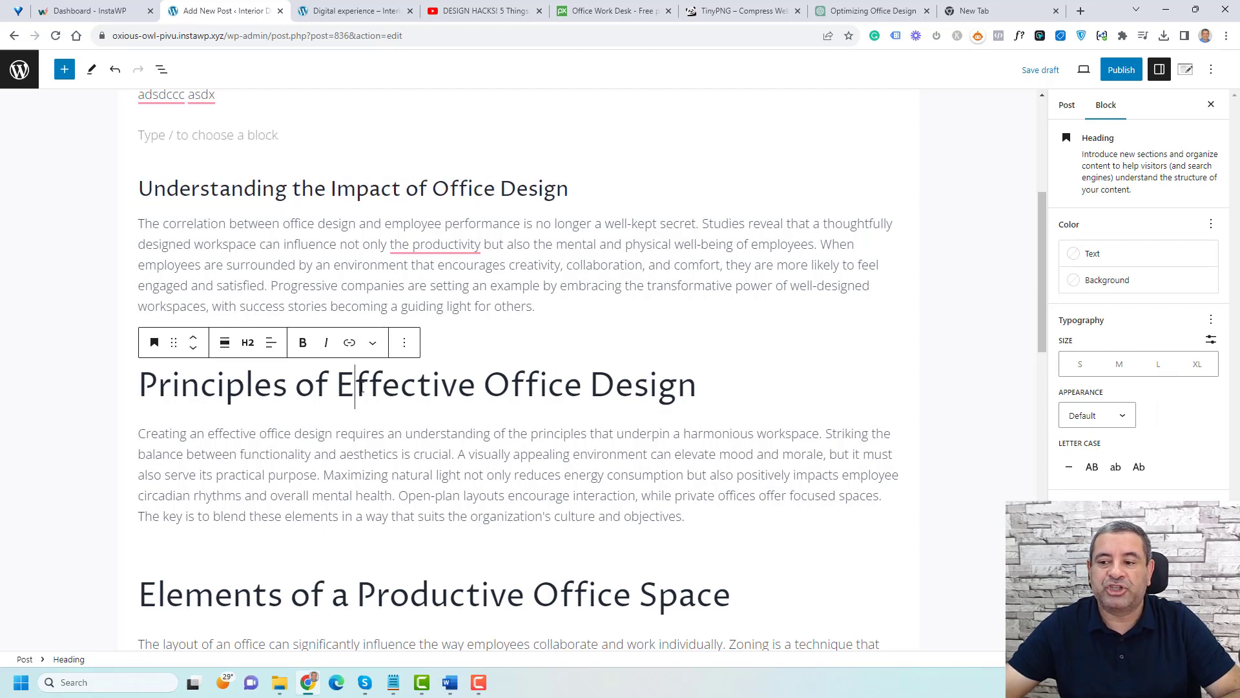
click(432, 189)
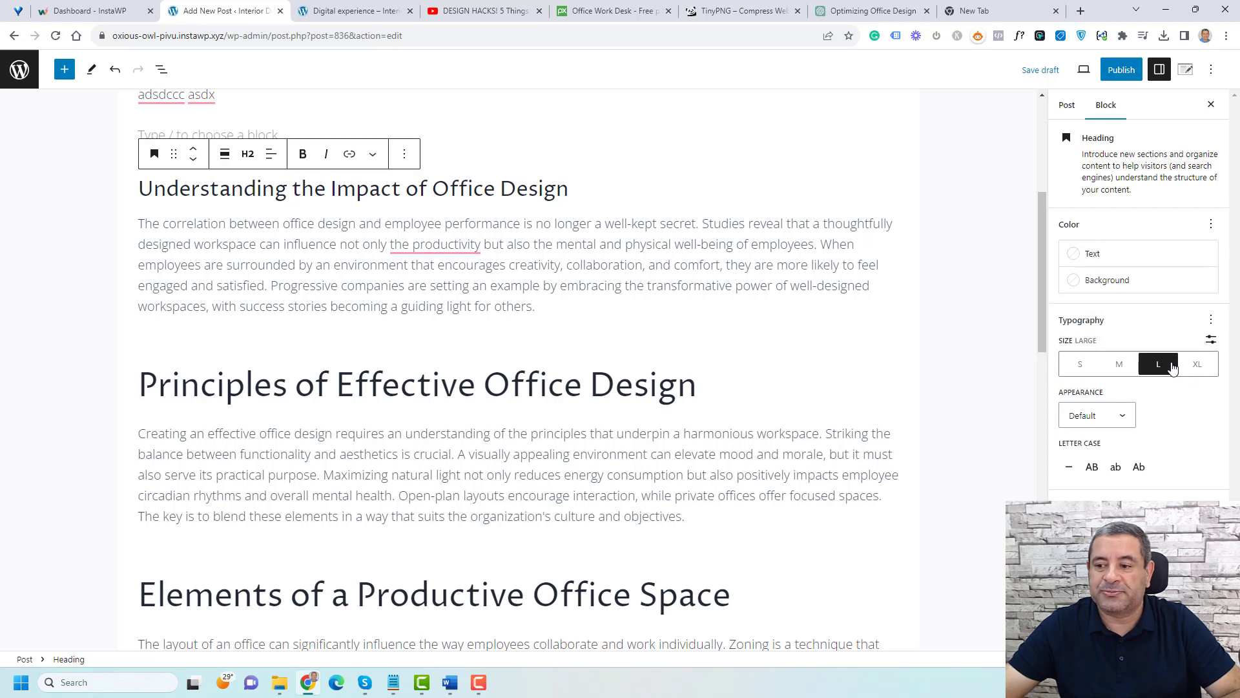
click(1197, 363)
click(597, 213)
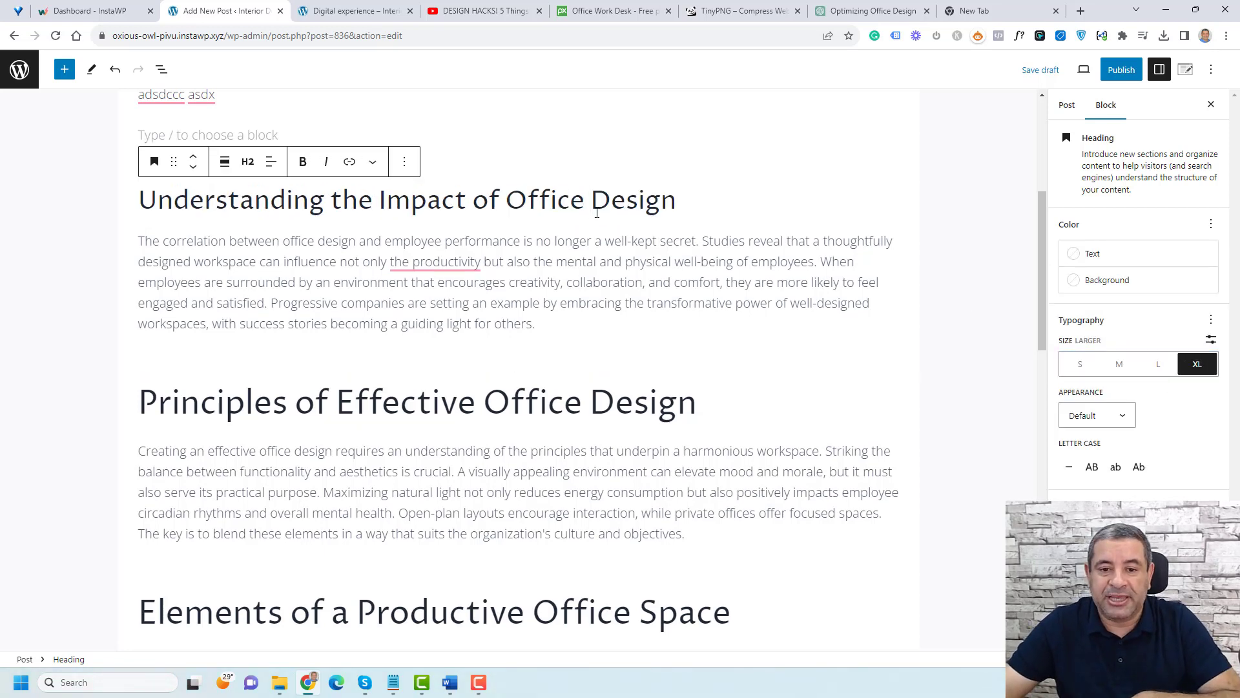
triple_click(597, 213)
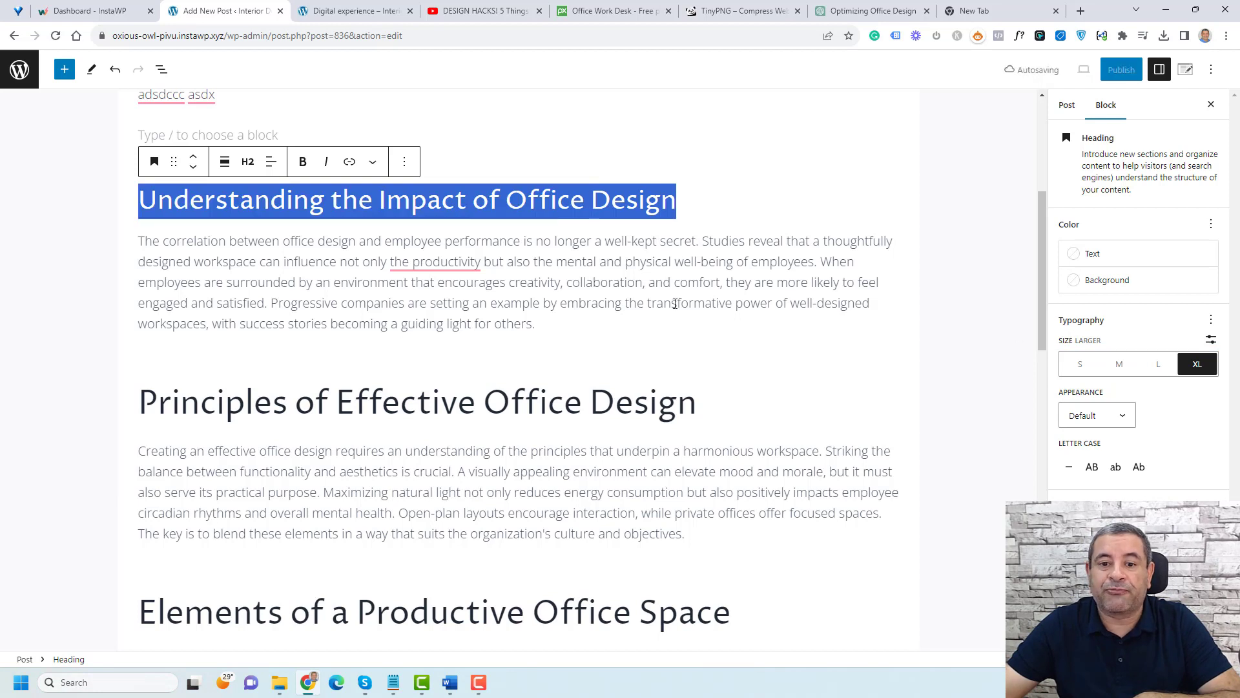
click(617, 230)
click(607, 203)
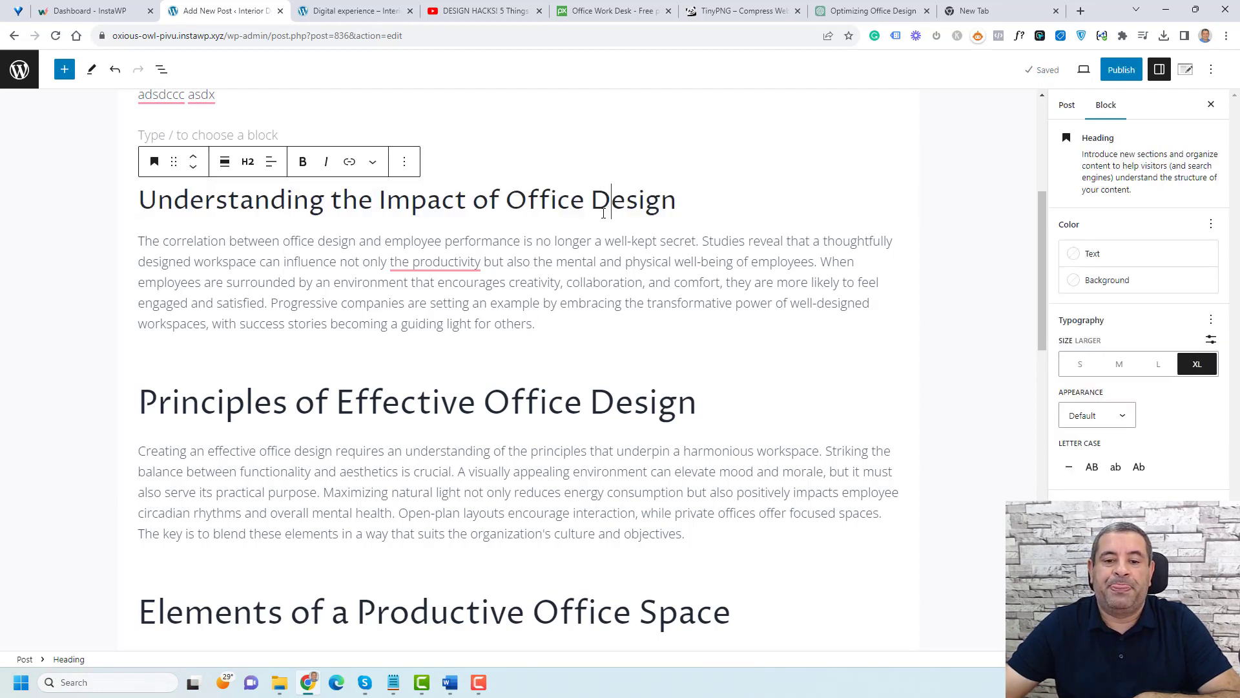
click(579, 294)
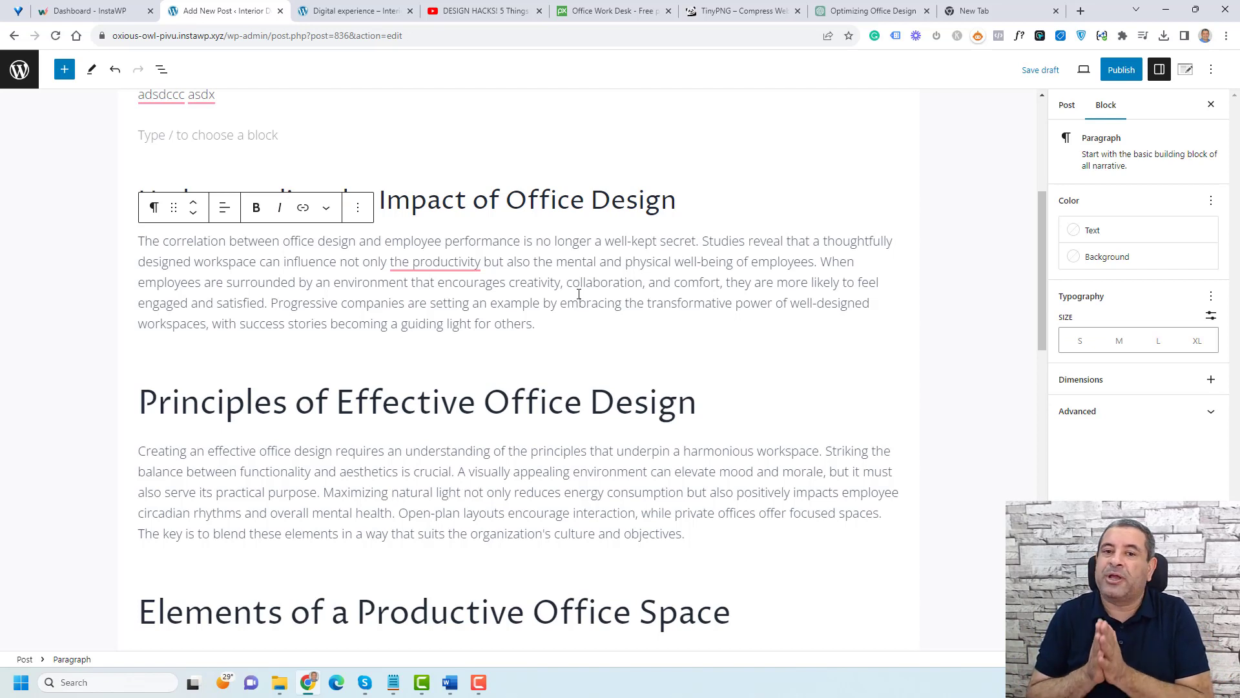
Step: Insert an Image block after the paragraph following 'Understanding the Impact of Office Design'
click(571, 330)
key(Return)
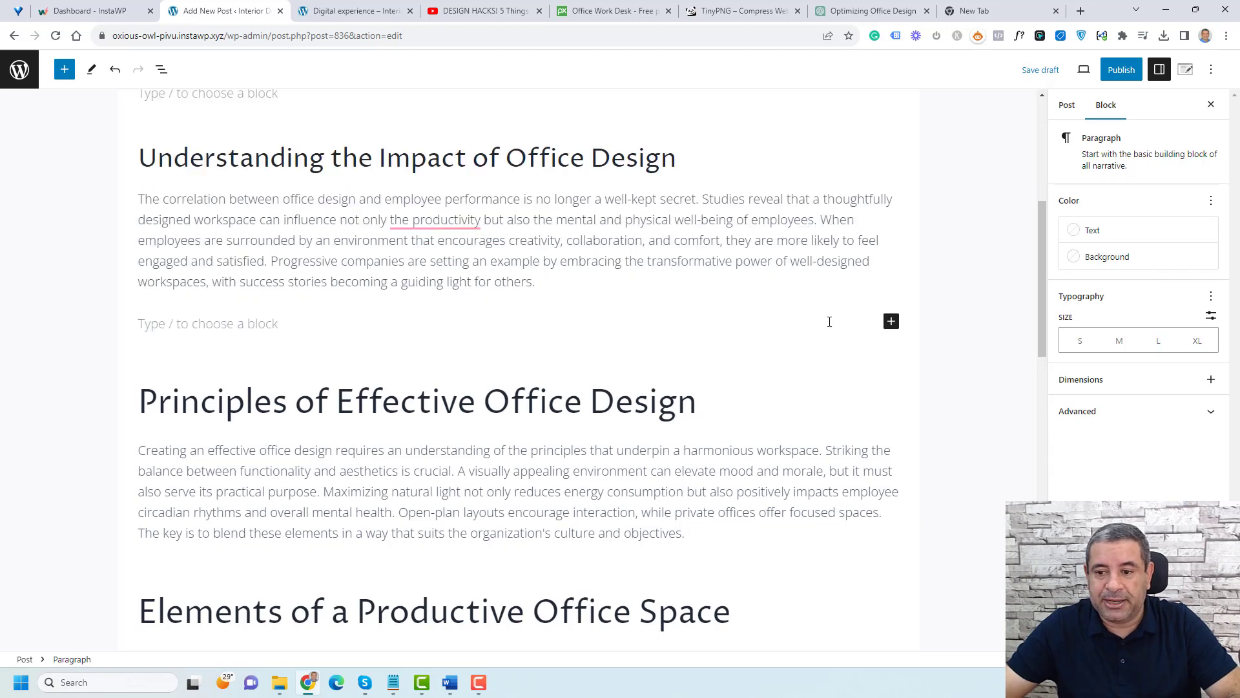
click(892, 322)
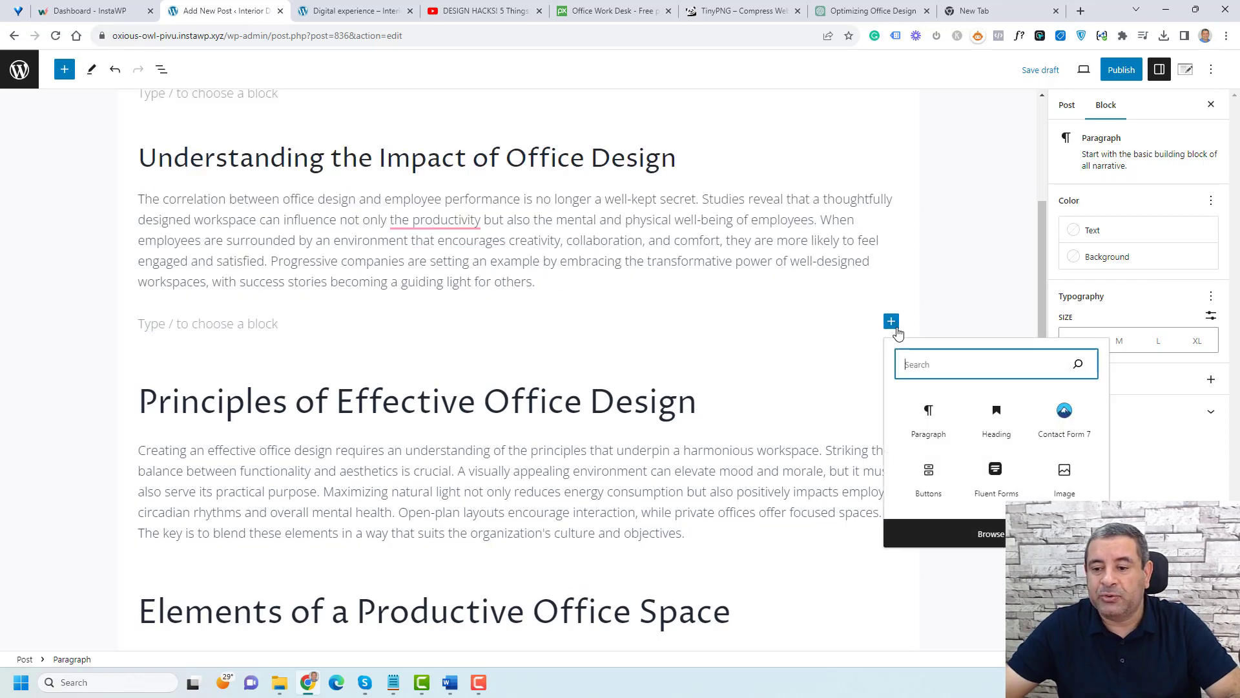
text(im)
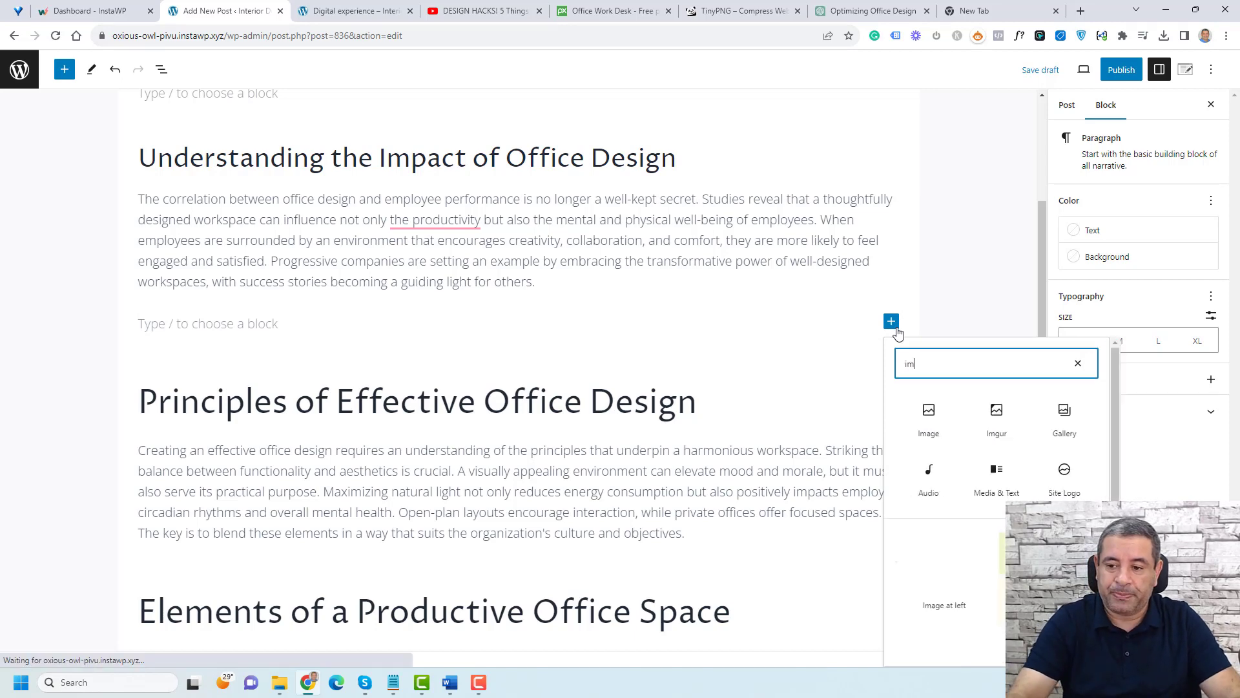
click(922, 424)
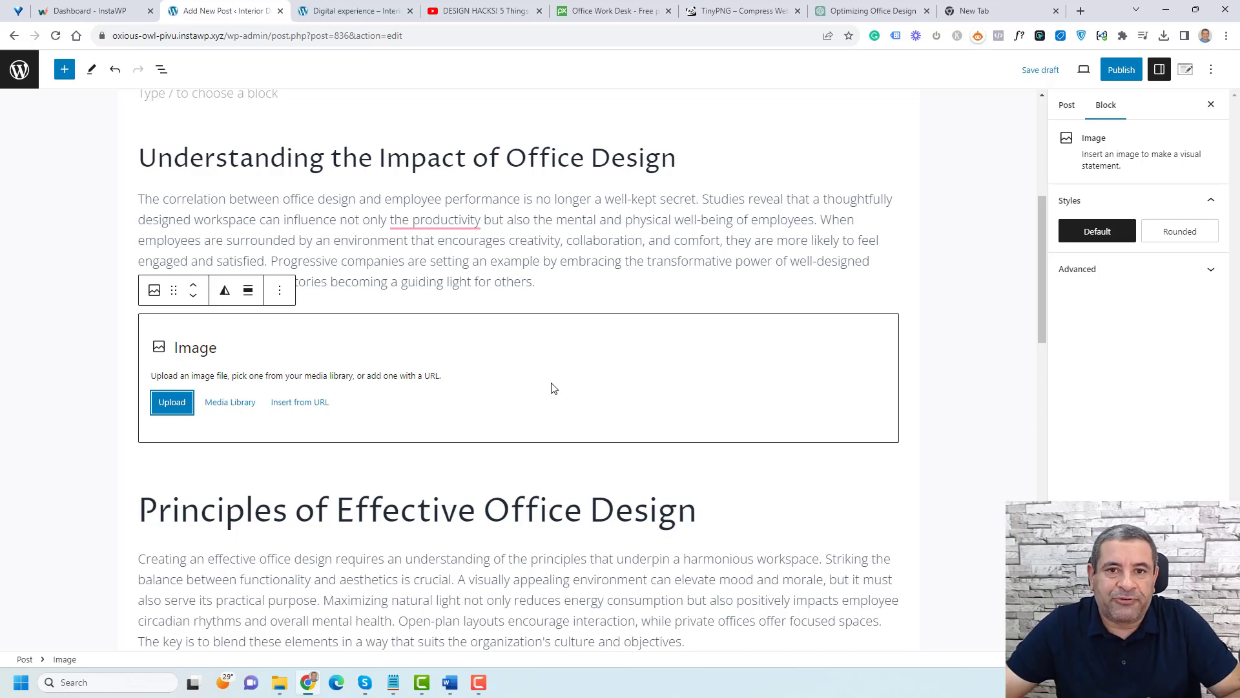
Step: Review the office desk photo on Pixabay and its compressed file on TinyPNG, then return to the post editor
click(595, 11)
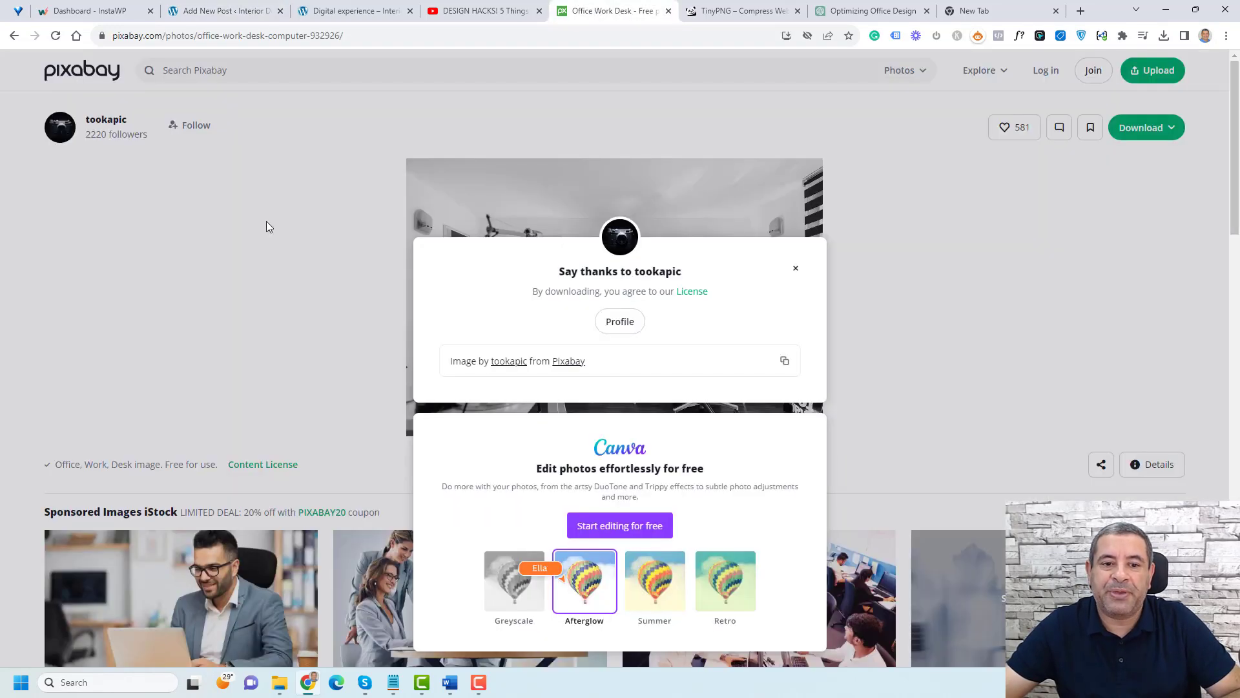
click(250, 201)
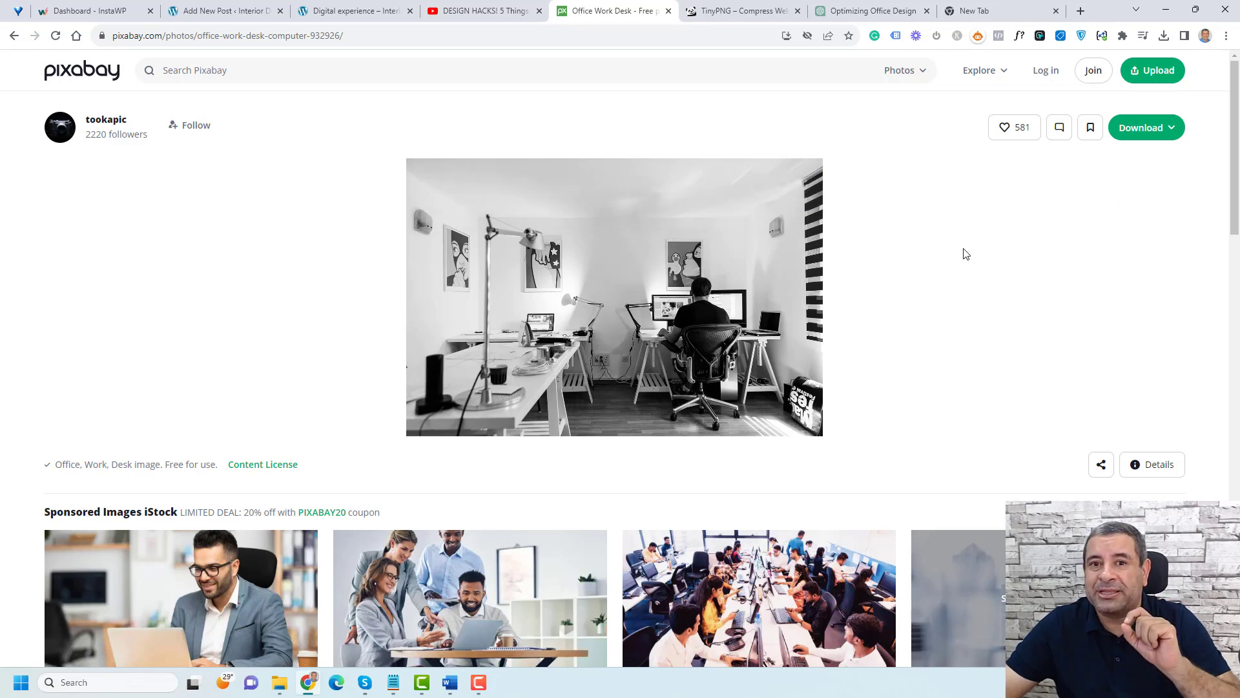
click(753, 17)
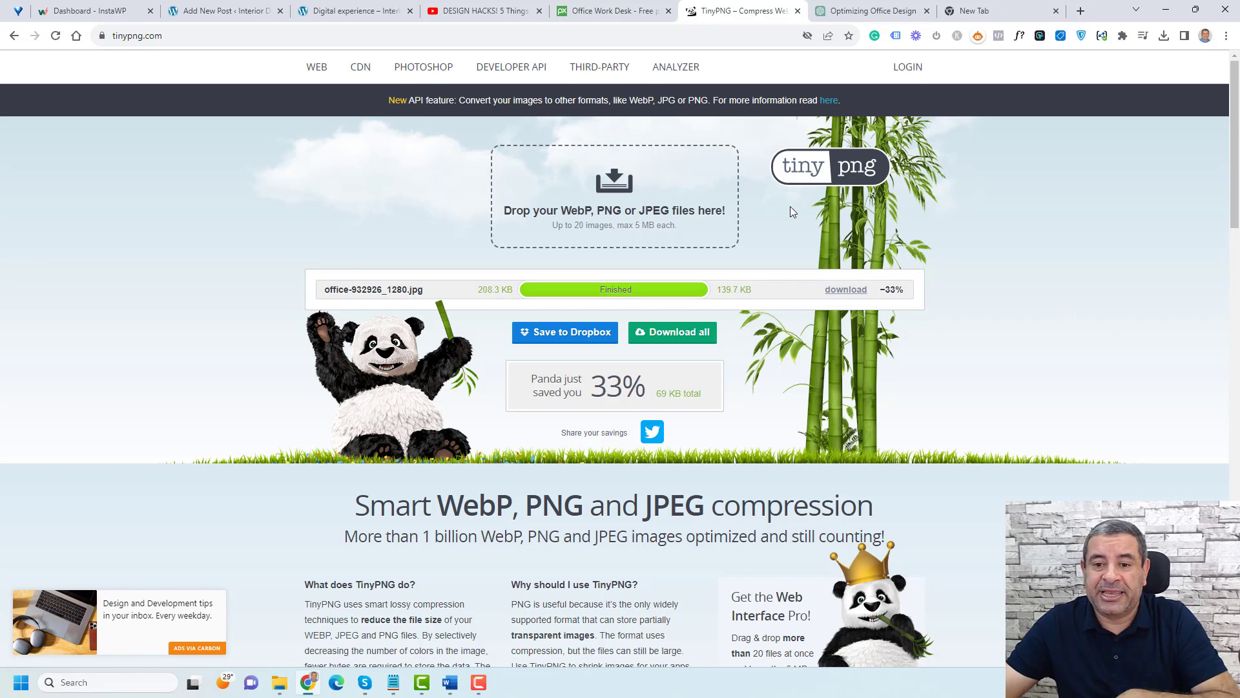
click(627, 15)
click(764, 10)
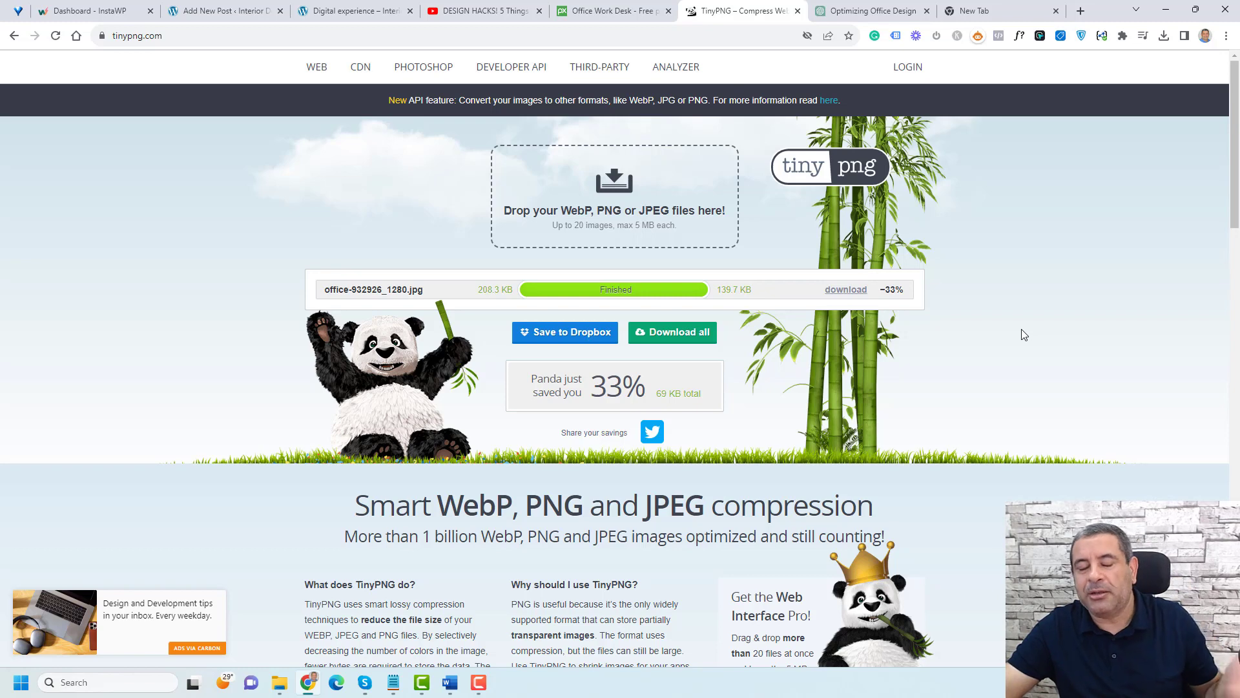
click(240, 9)
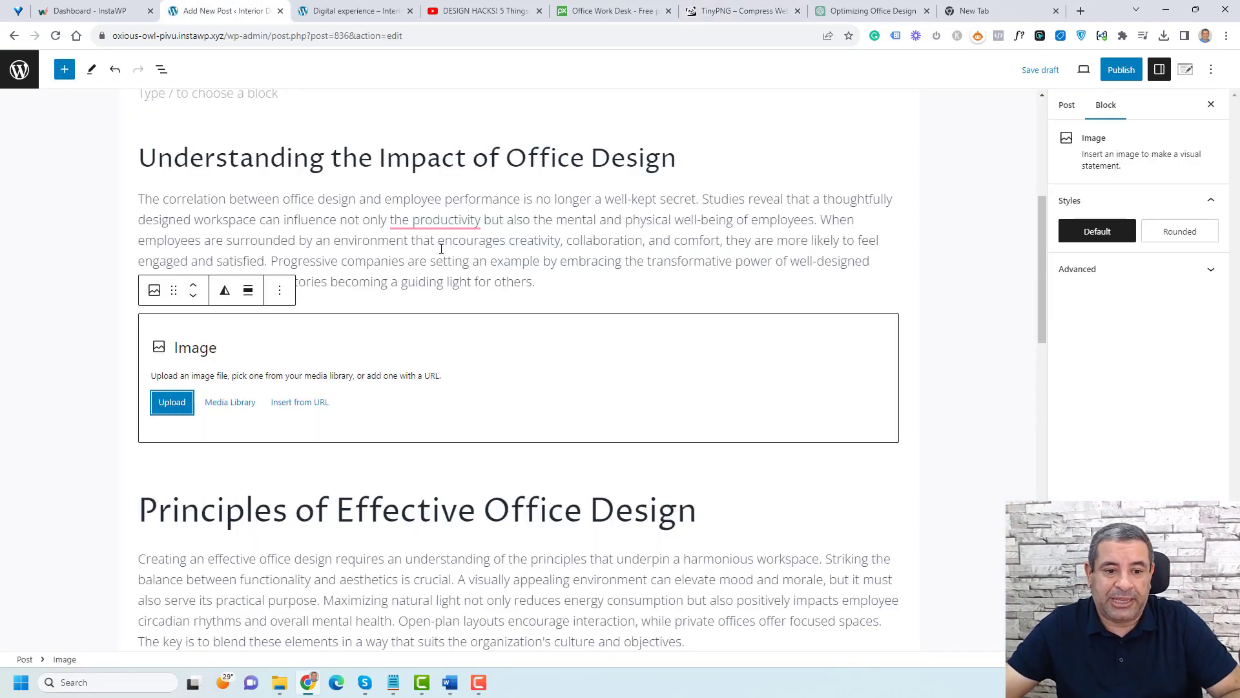
Step: Upload Office-Design-Practices.jpg to the media library and insert it into the empty Image block
click(237, 407)
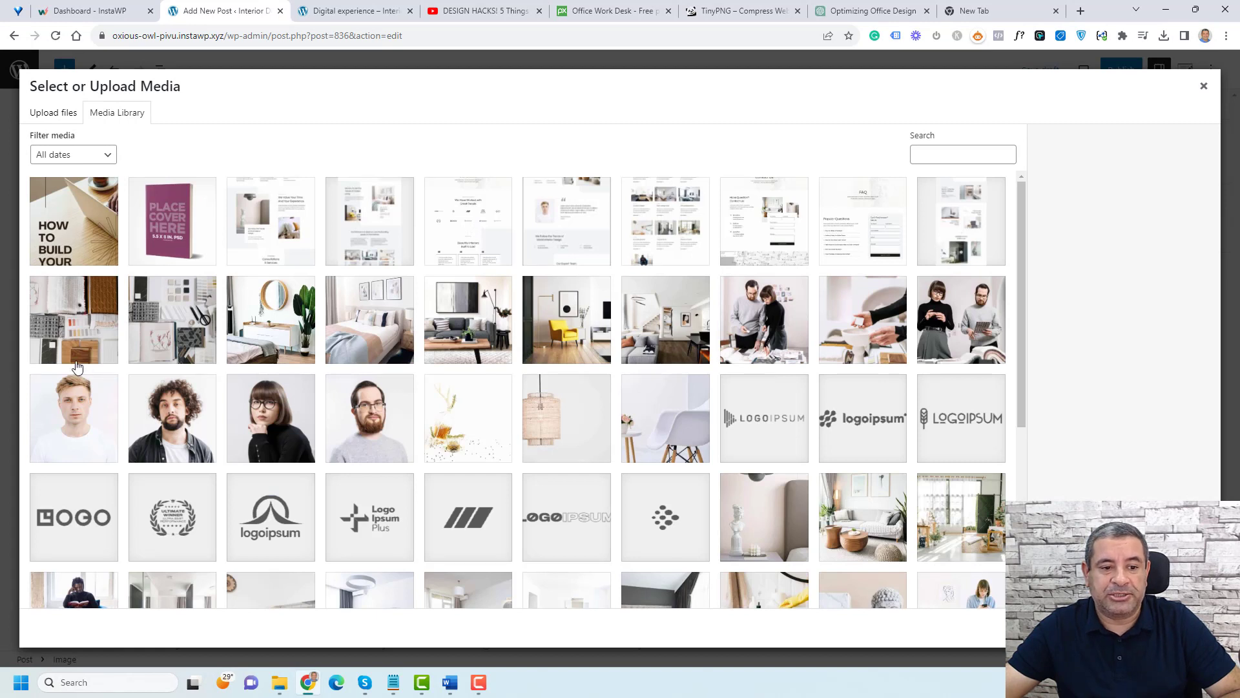
click(76, 332)
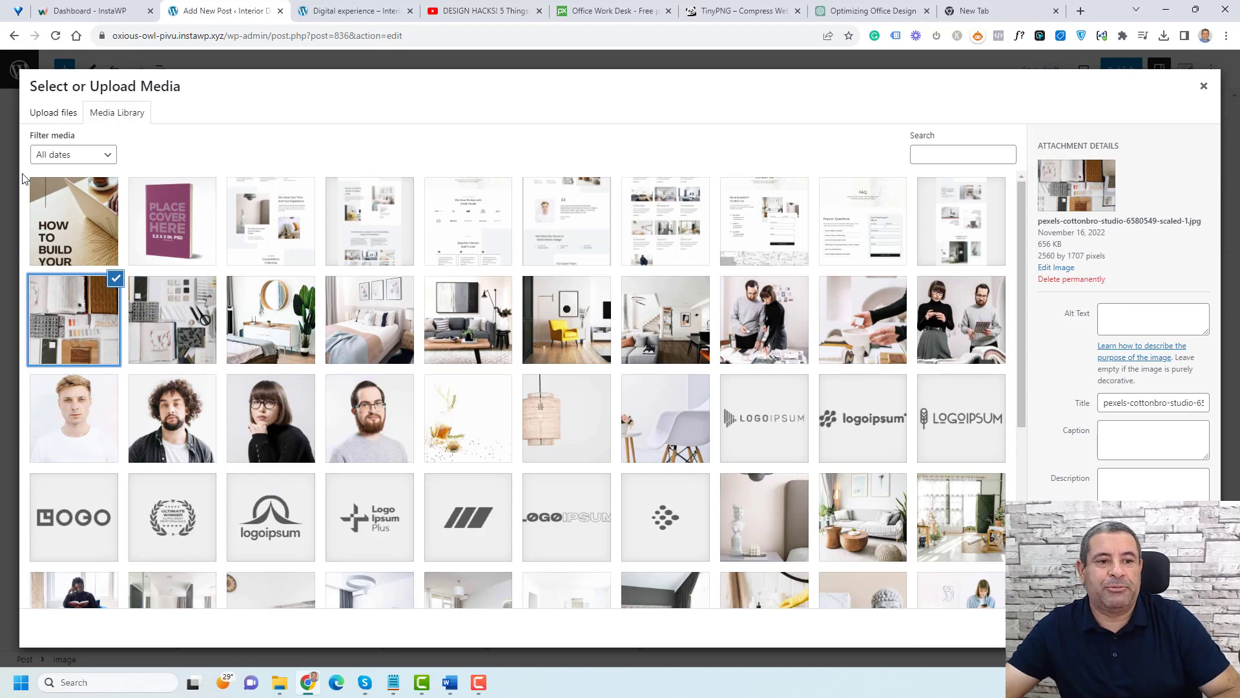
click(41, 120)
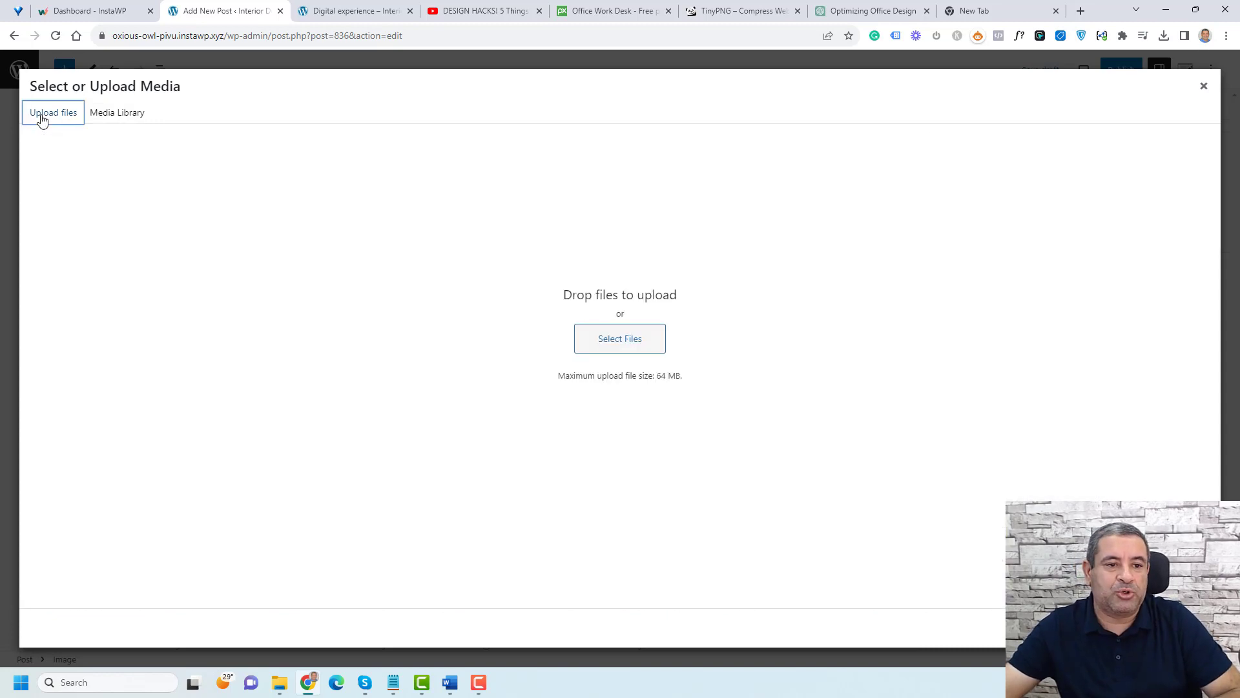
click(635, 351)
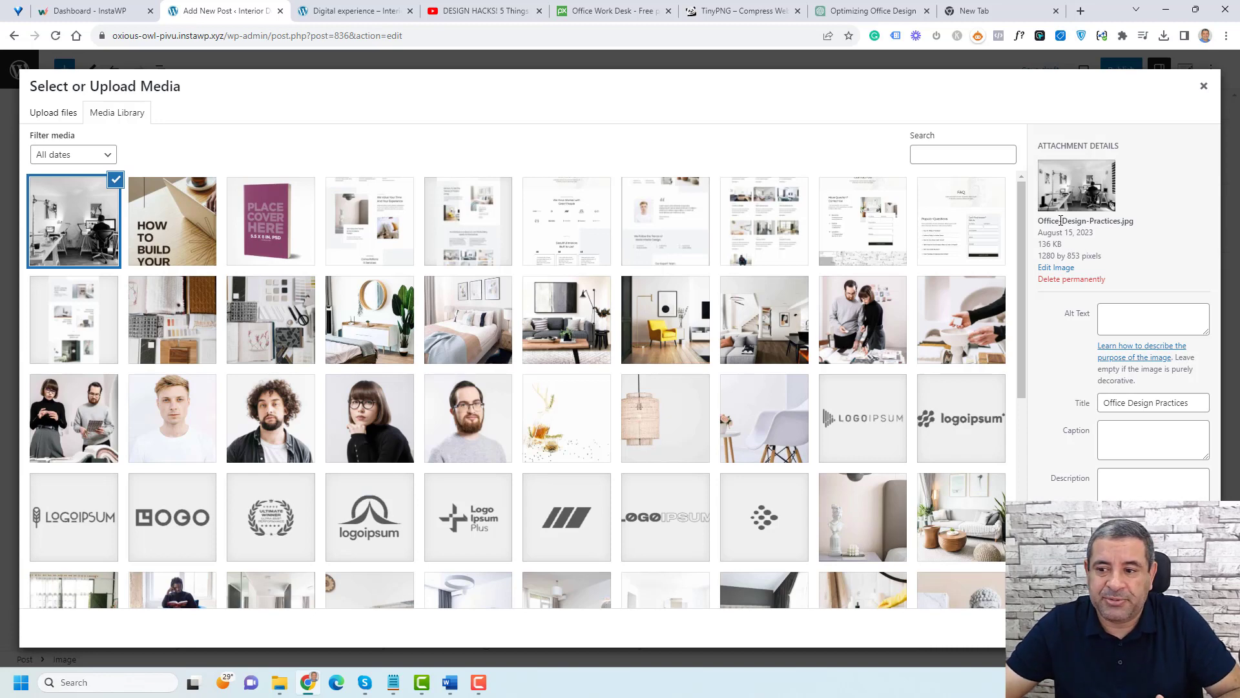
click(1148, 328)
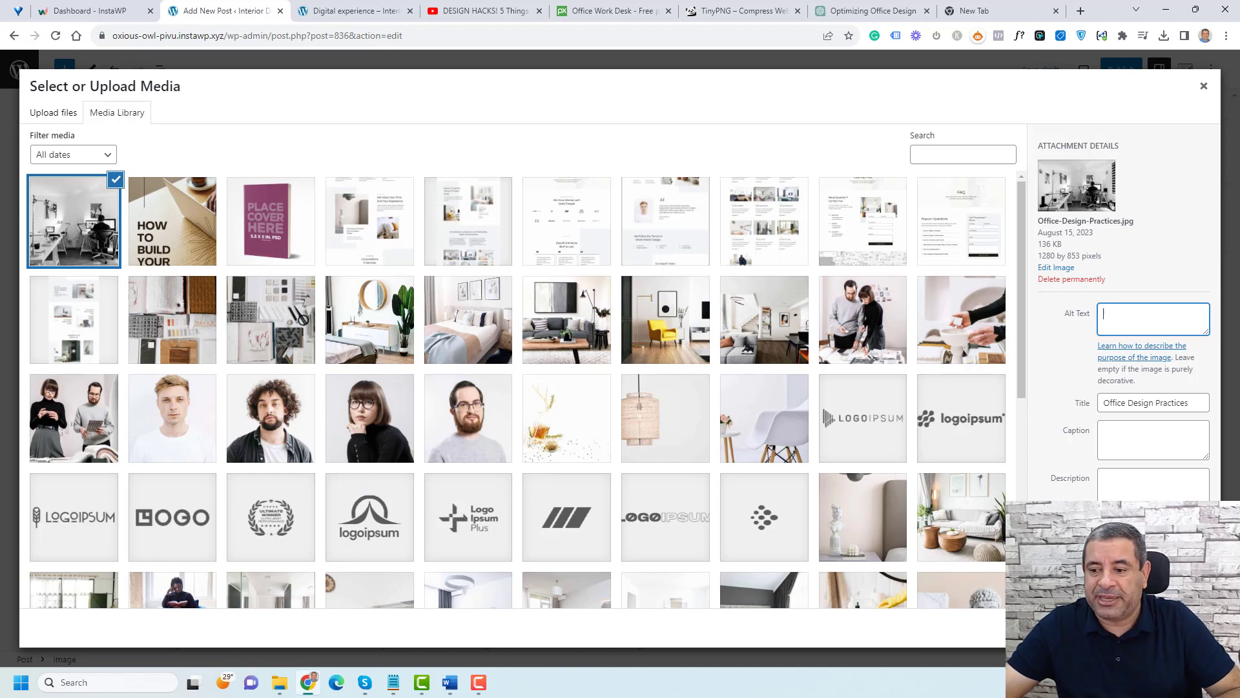
click(1190, 627)
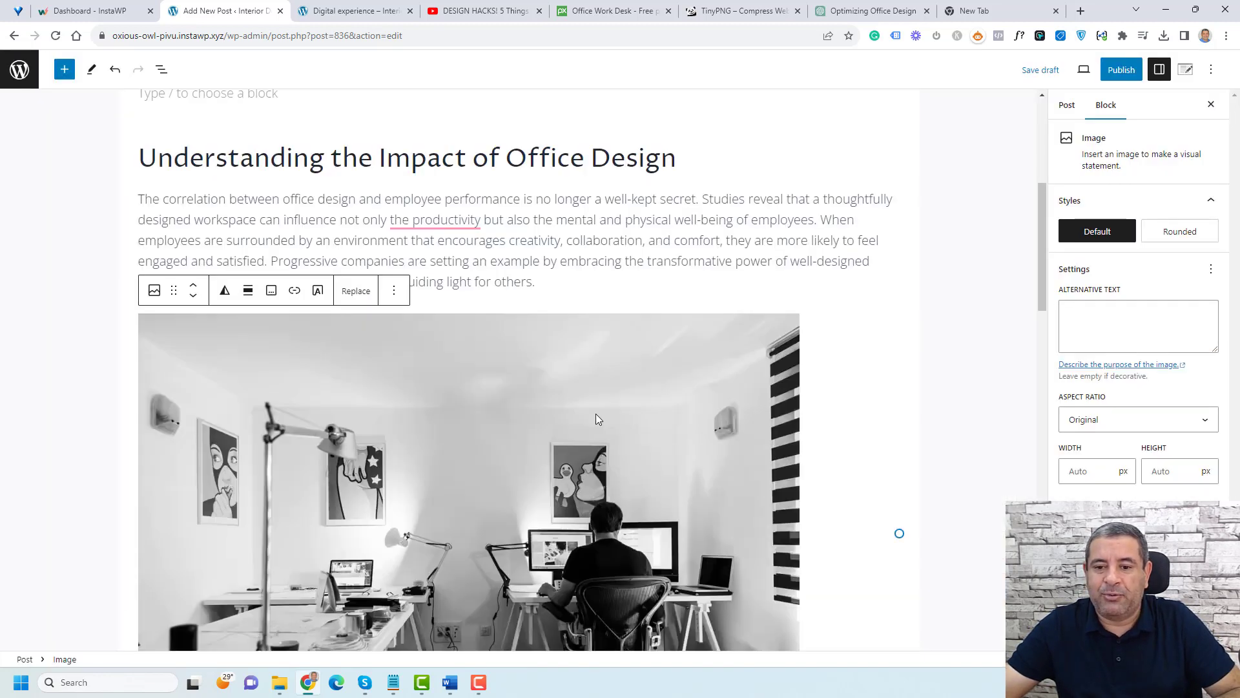
Step: Resize the inserted office photo to a narrower width using its side resize handle
scroll(596, 418, down, 2)
scroll(595, 413, down, 2)
scroll(595, 413, up, 2)
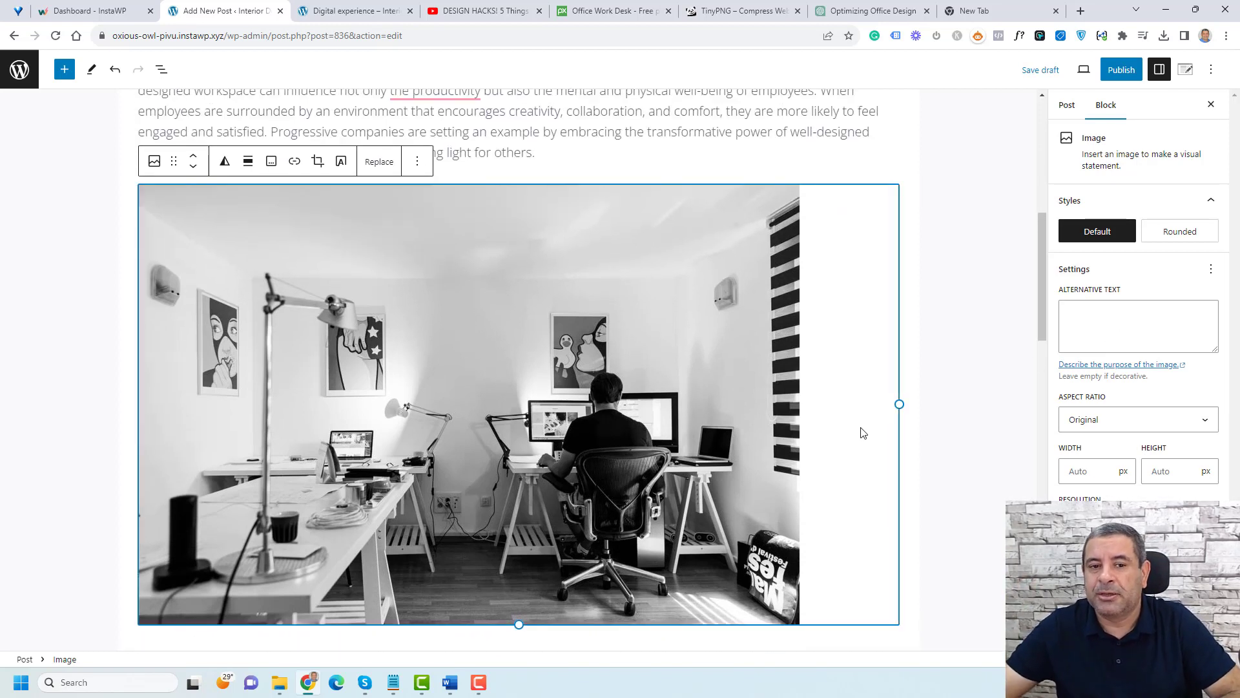
scroll(879, 407, down, 1)
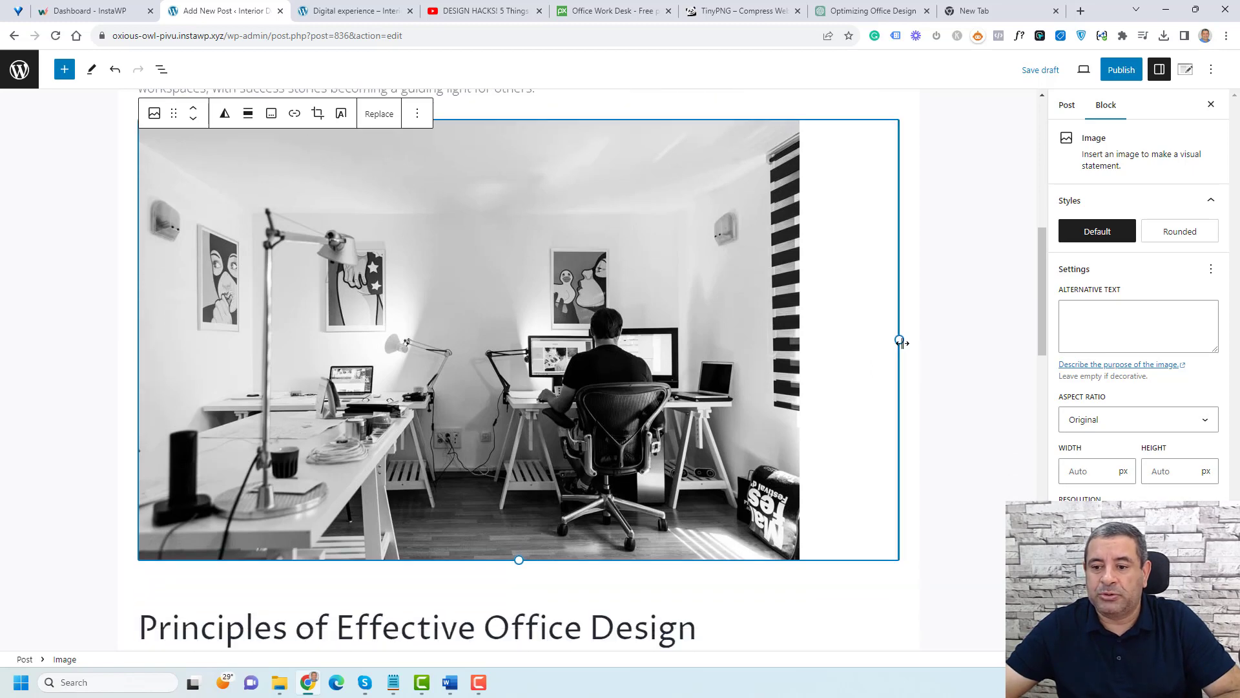
drag(900, 341, 594, 223)
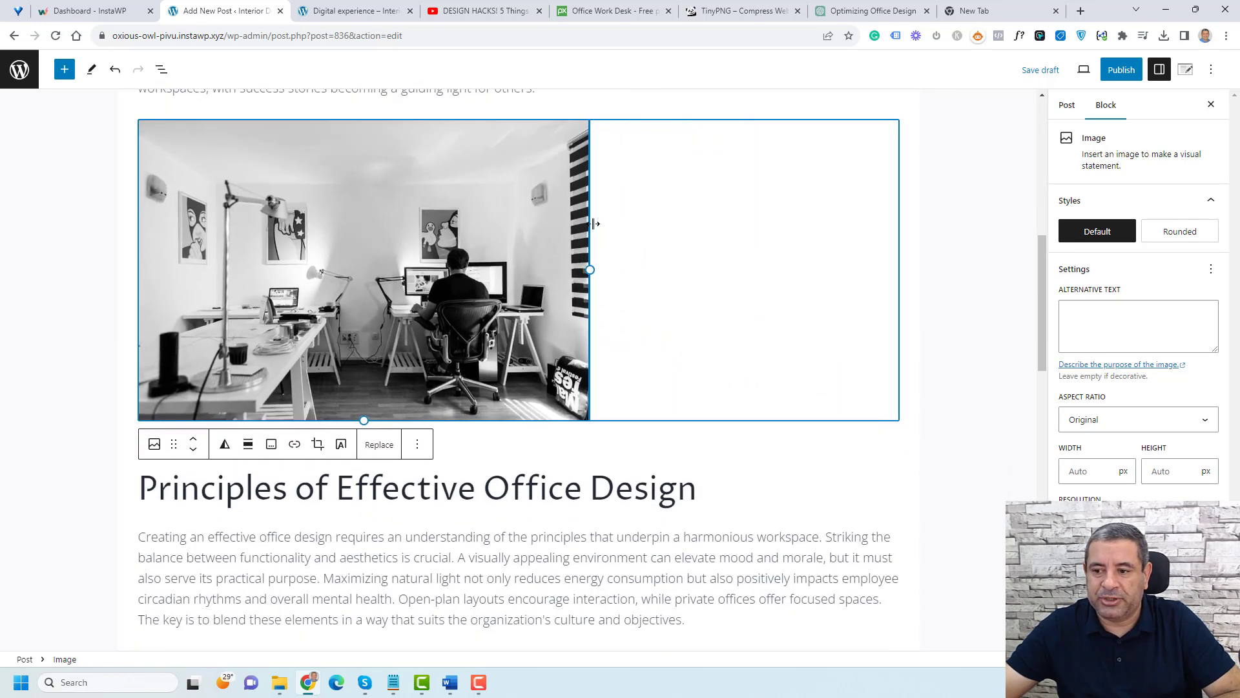
click(1115, 428)
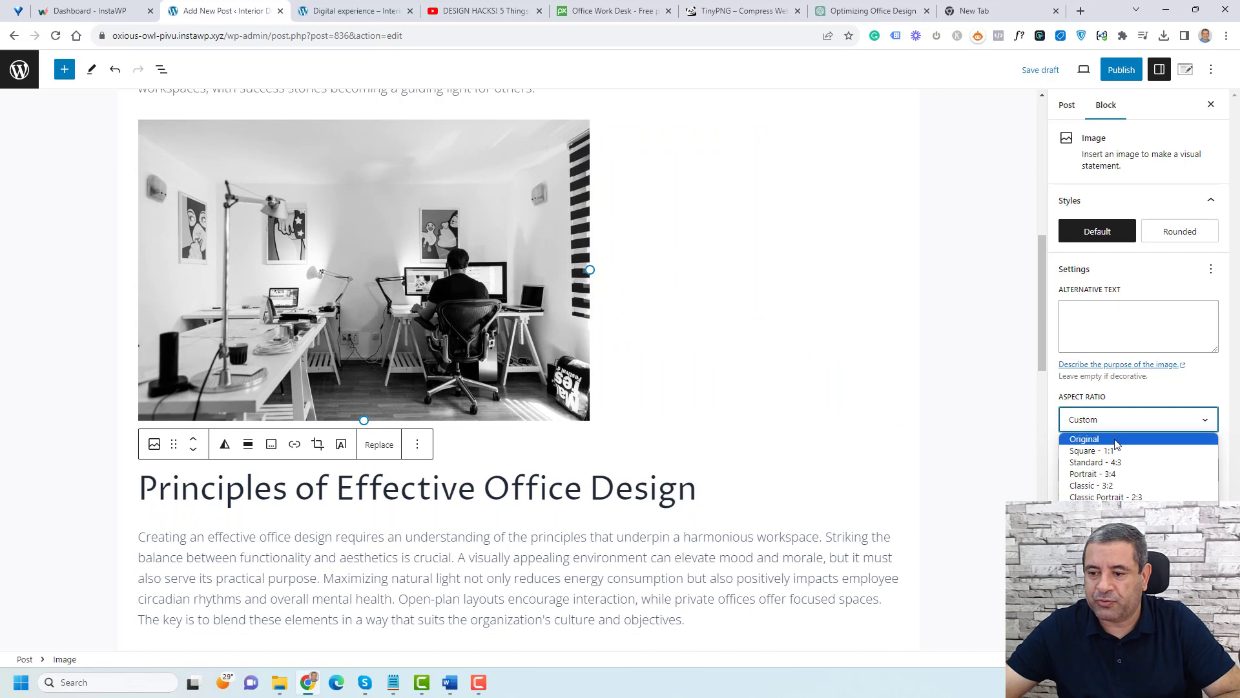
click(1118, 442)
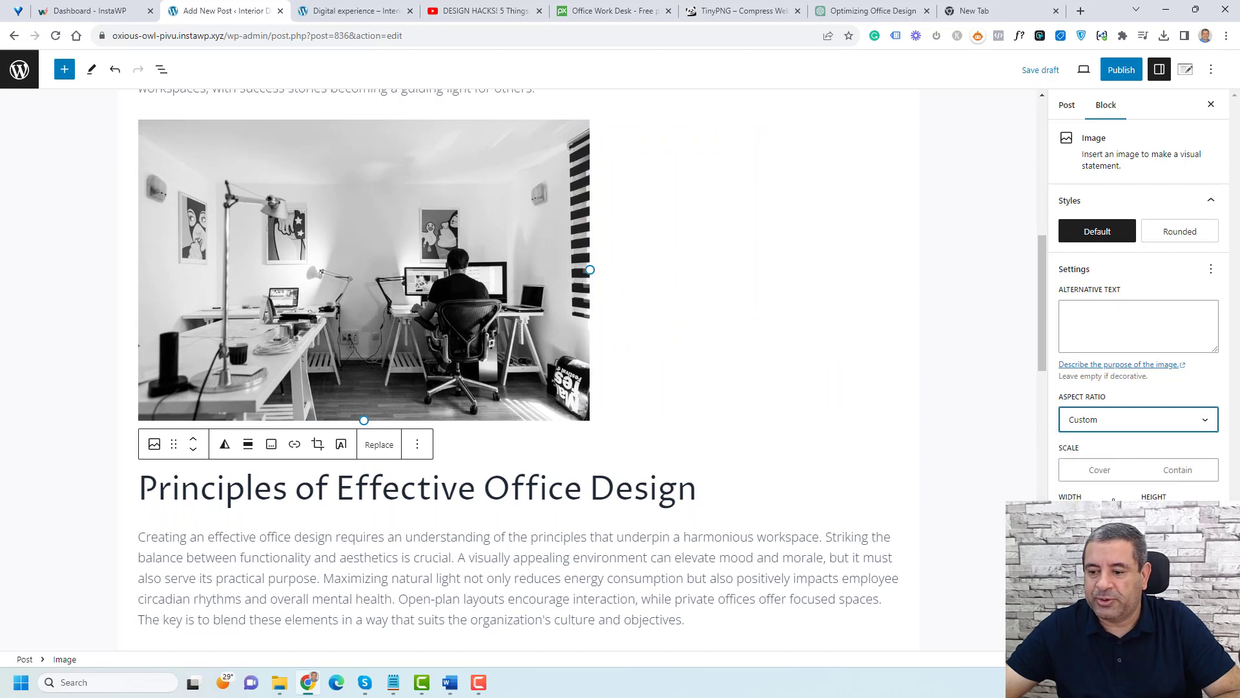
click(1097, 519)
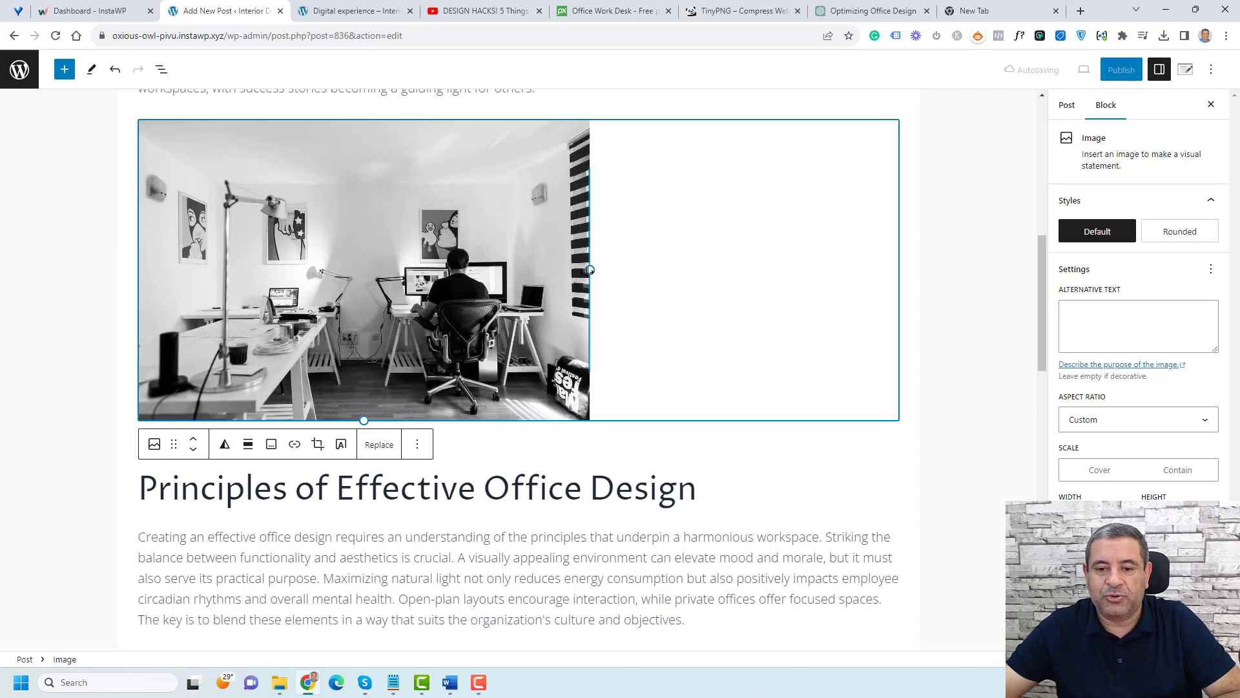
drag(590, 269, 726, 290)
Step: Center-align the office photo within the post
scroll(571, 285, up, 1)
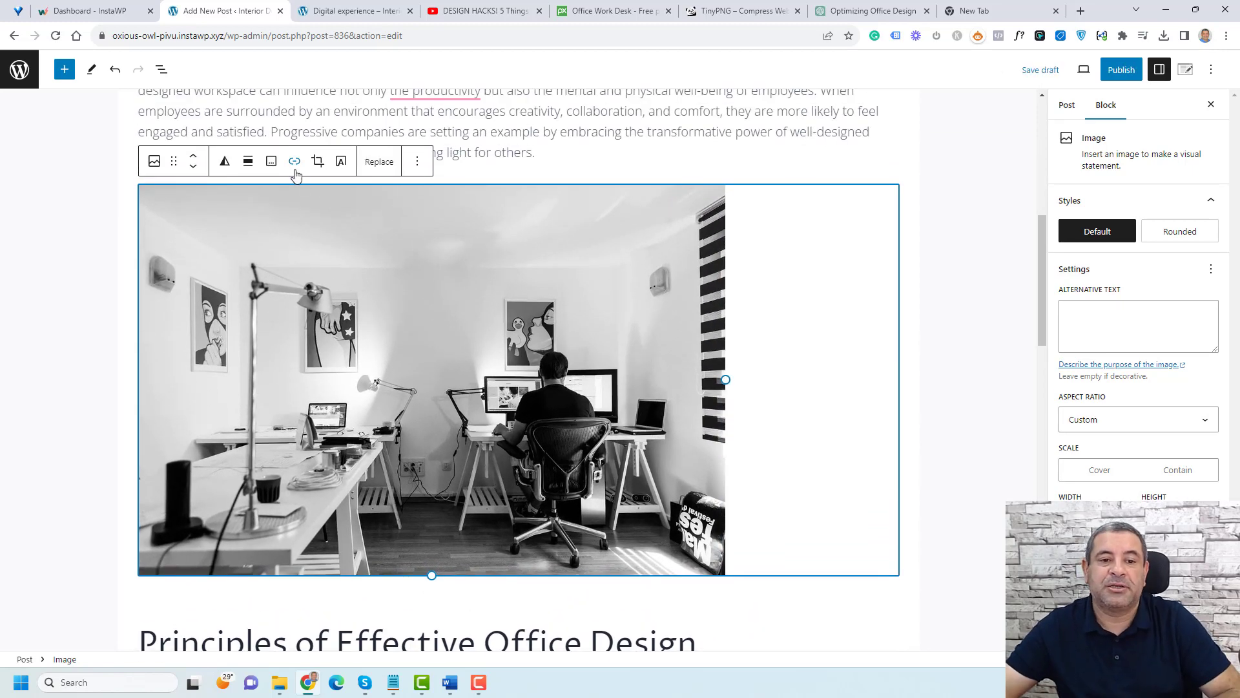
click(250, 164)
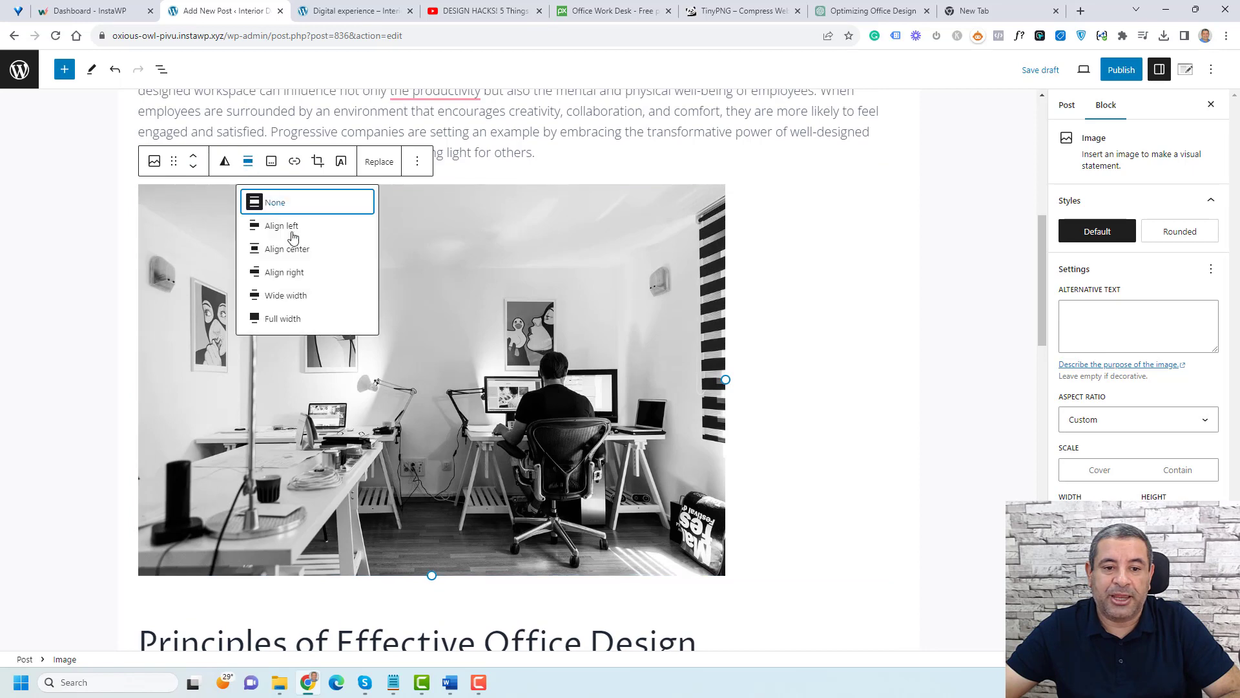
click(301, 249)
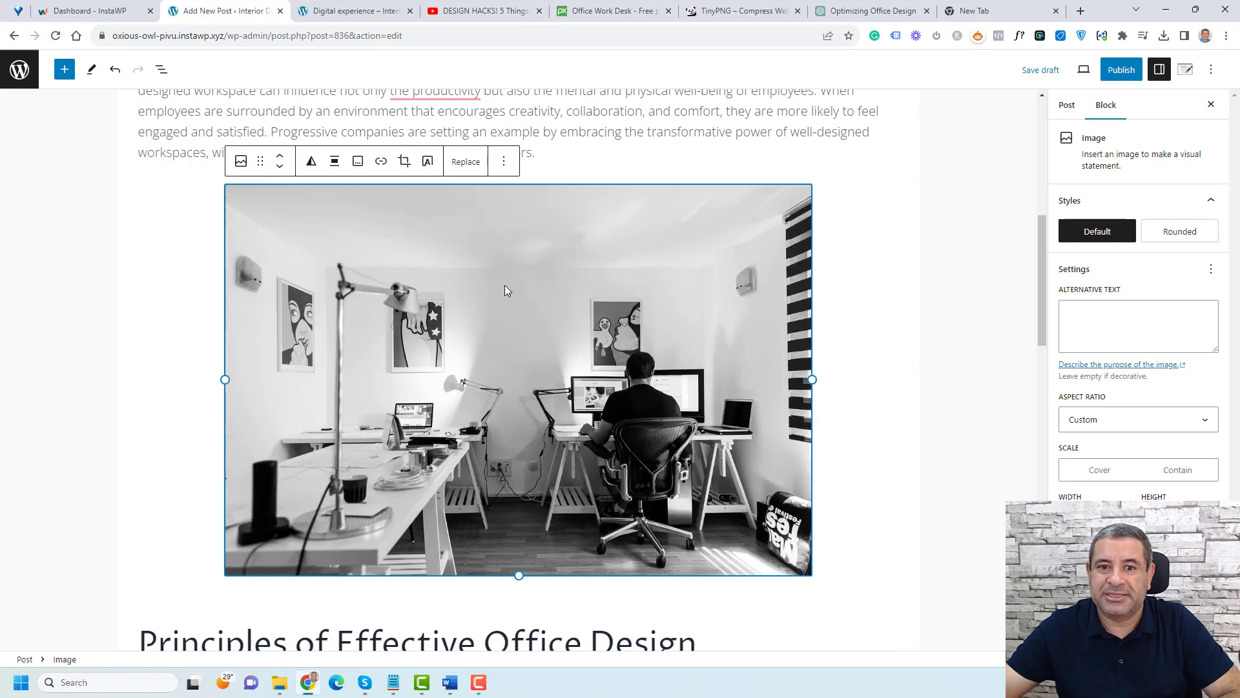
Step: Delete the stray 'adsdccc asdx' paragraph and the empty block above the 'Understanding the Impact of Office Design' heading
scroll(505, 285, up, 4)
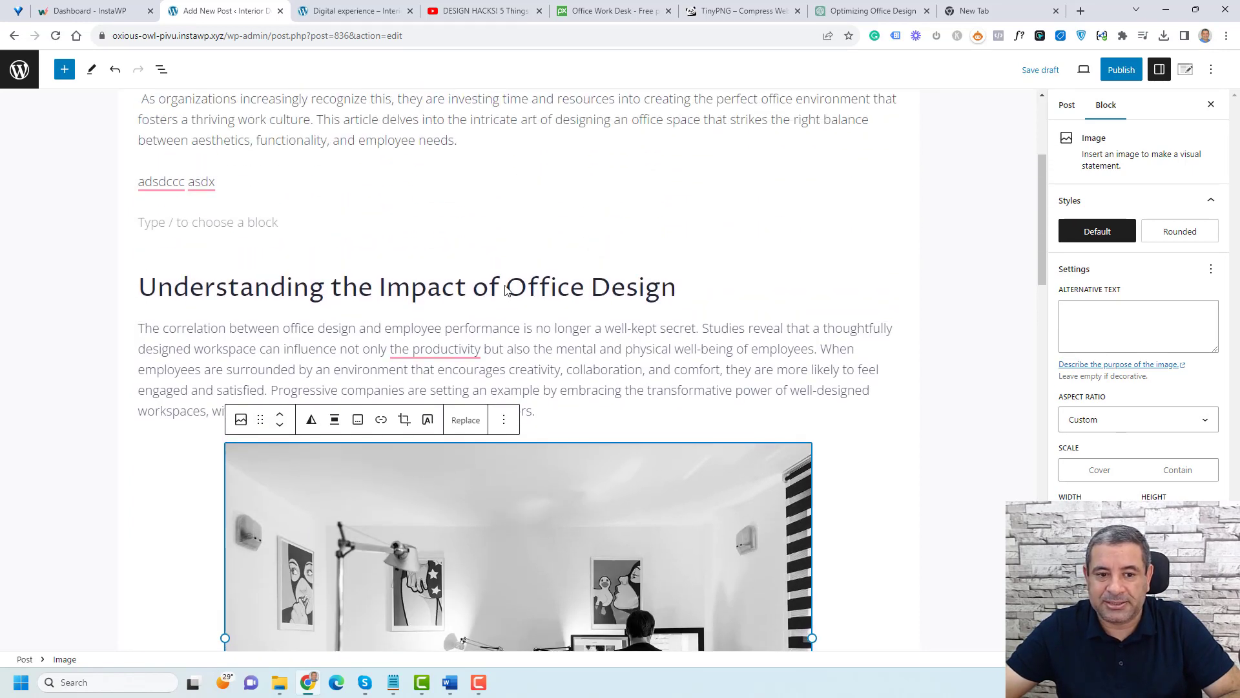
click(257, 180)
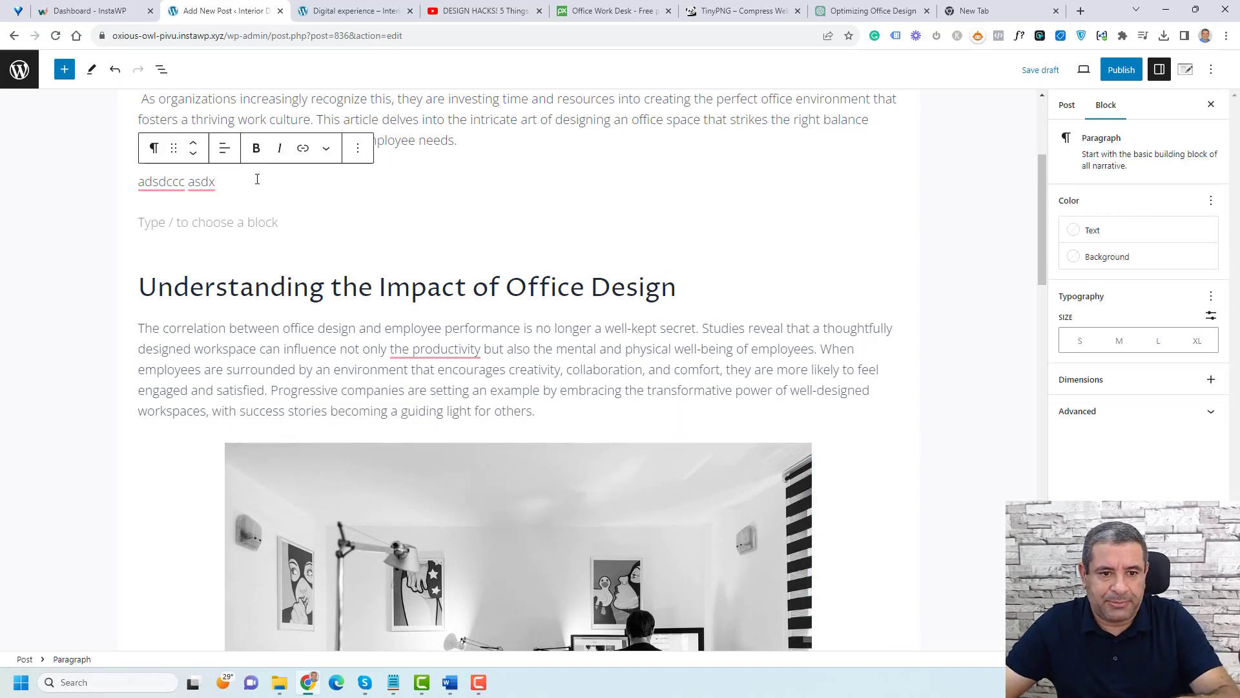
click(358, 151)
click(402, 478)
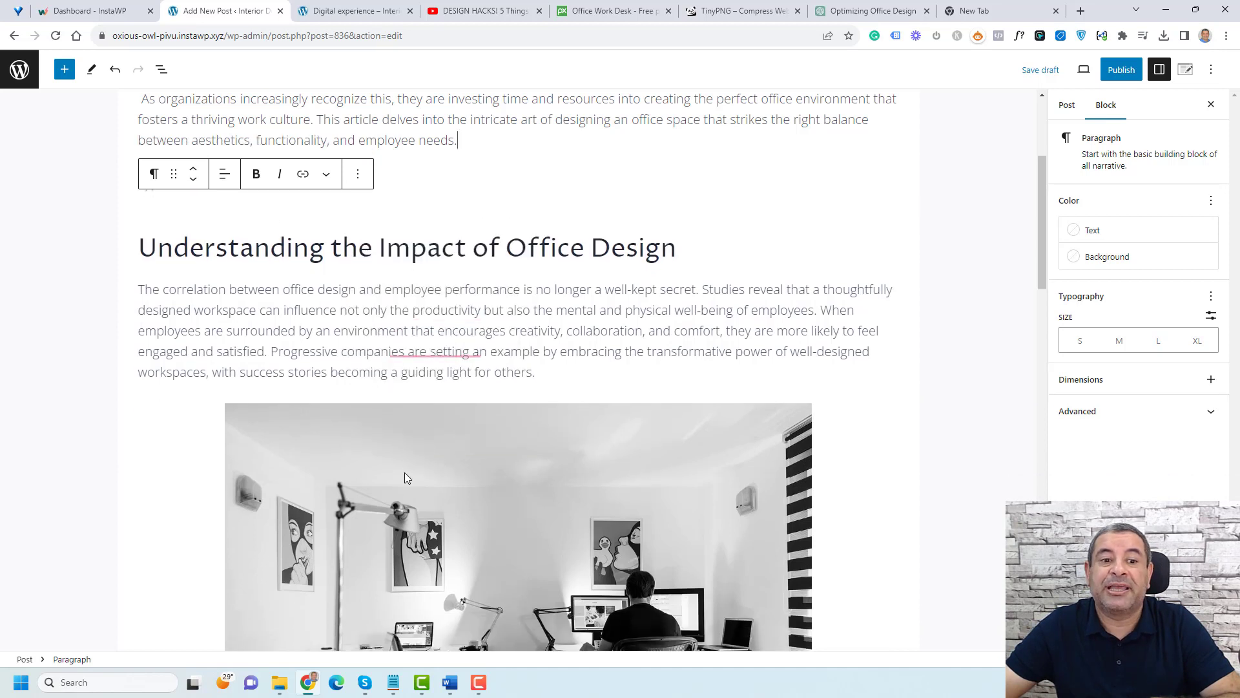
click(412, 231)
click(362, 182)
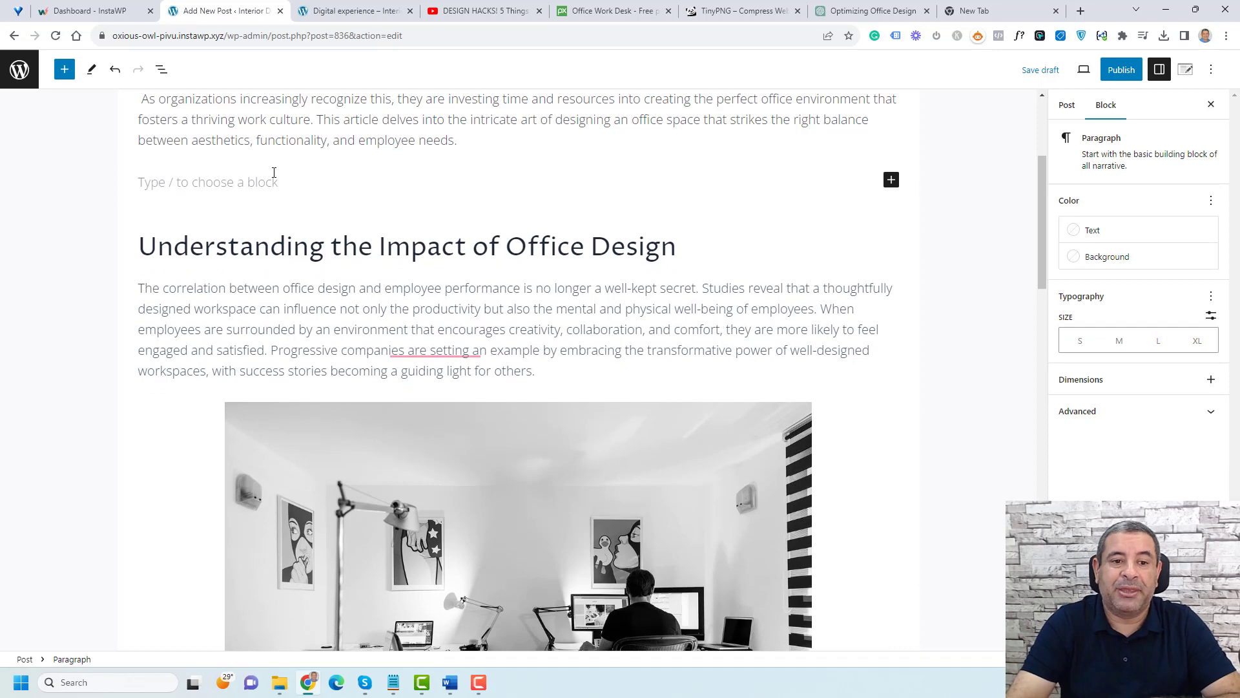
key(BackSpace)
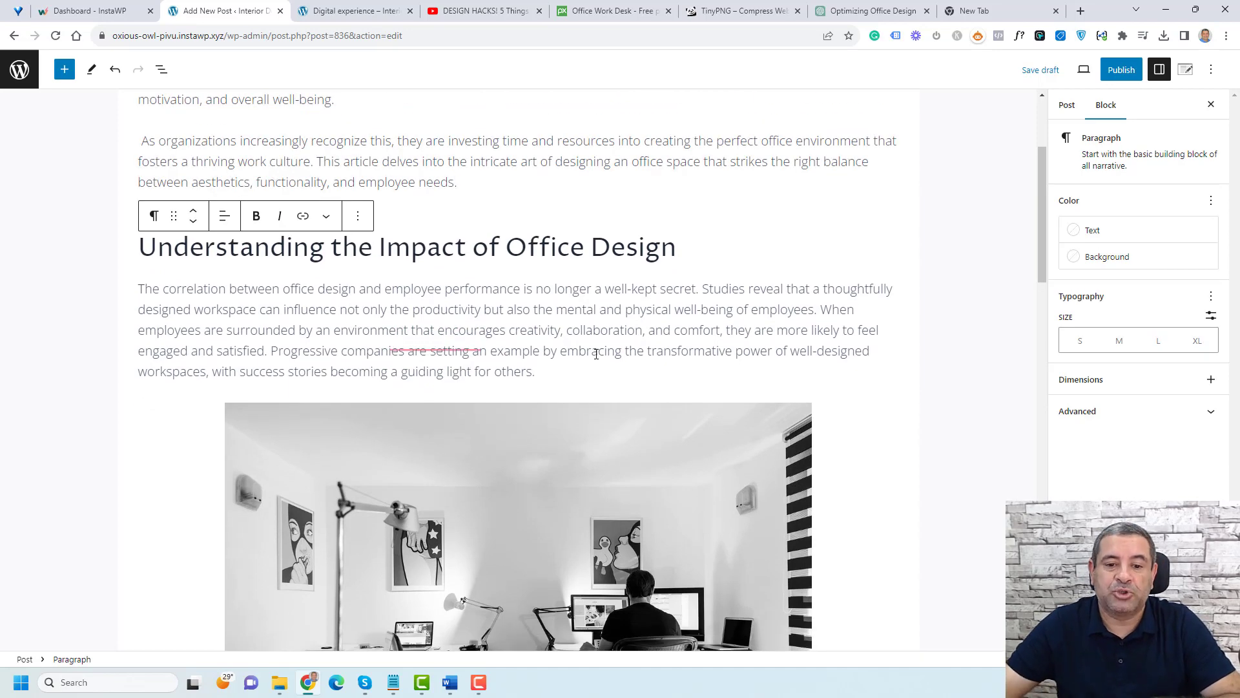
Step: Review the intro, heading, image and 'Principles of Effective Office Design' section of the post
scroll(596, 353, up, 3)
click(564, 205)
scroll(515, 426, down, 3)
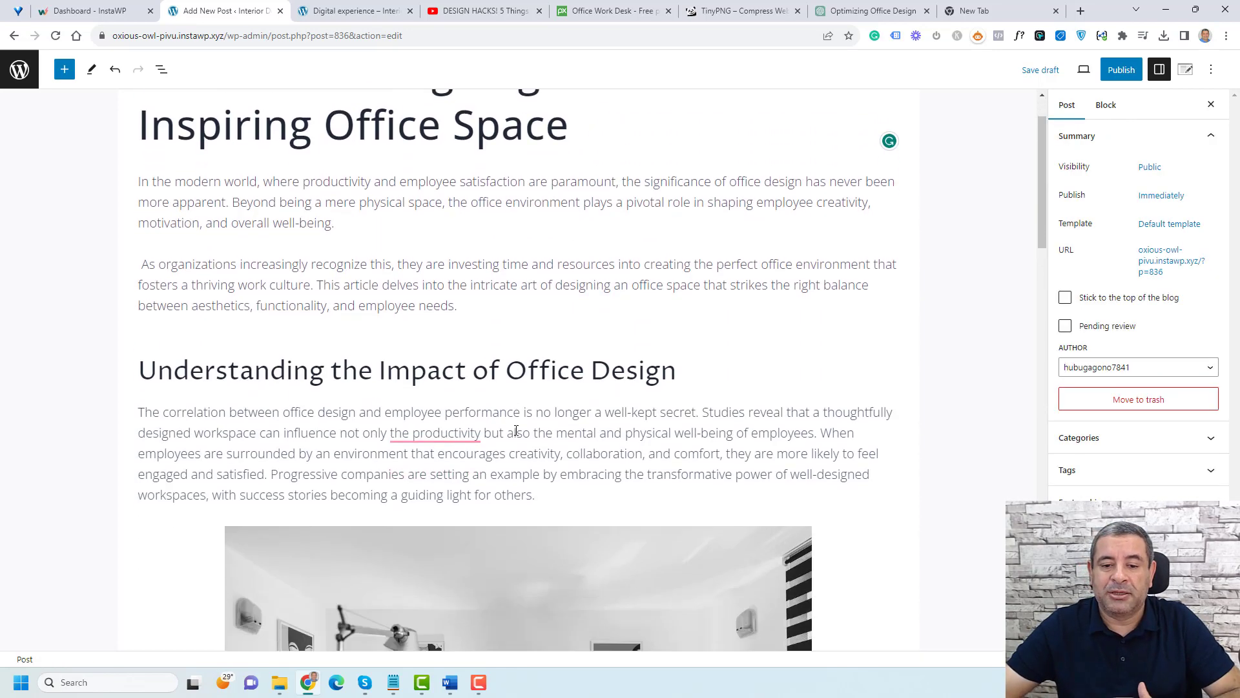
click(514, 331)
scroll(515, 337, down, 7)
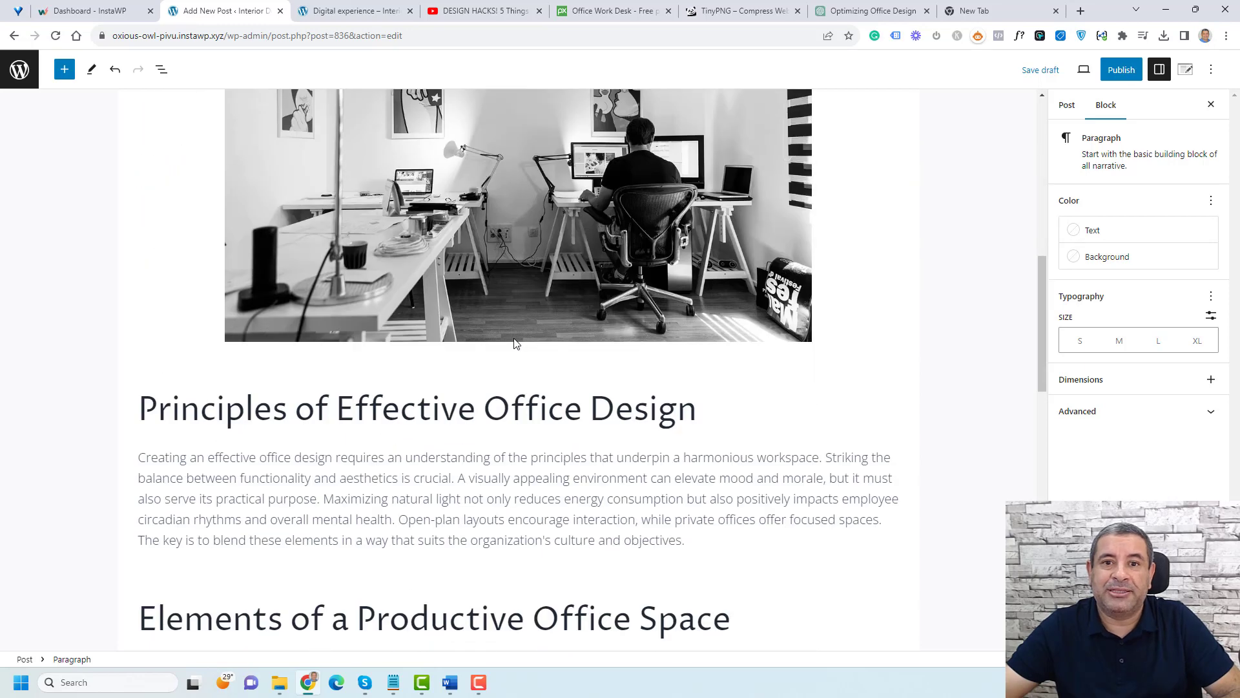
click(525, 414)
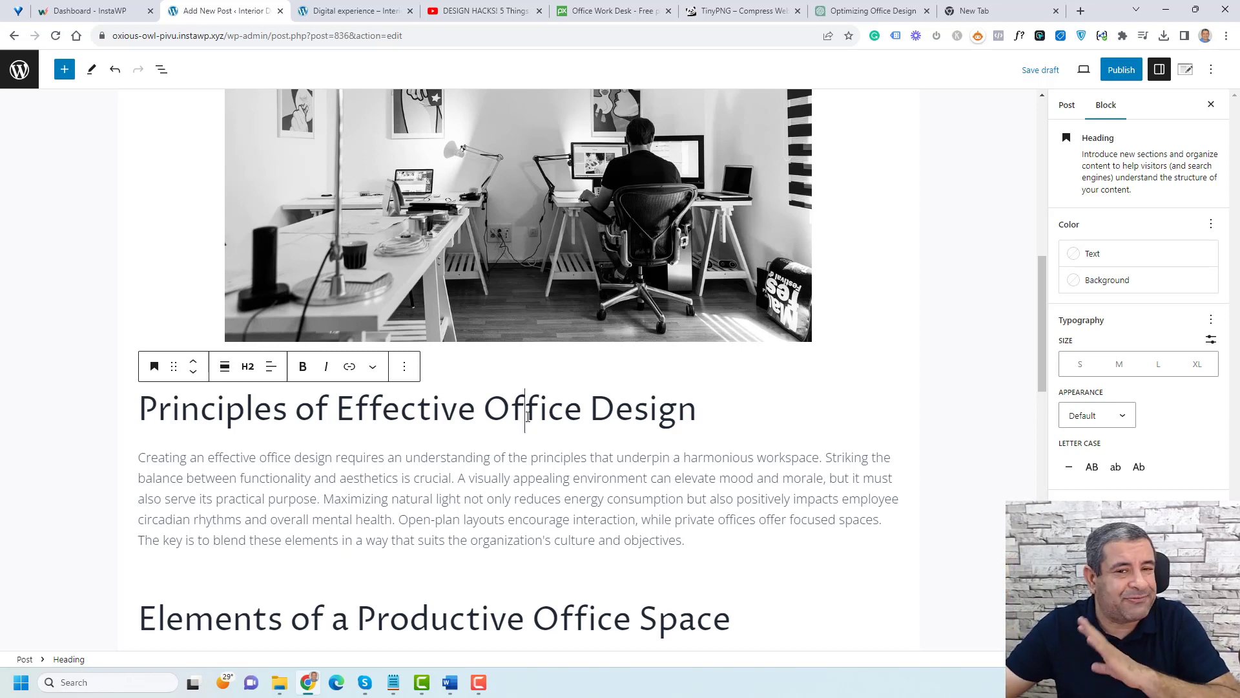
click(698, 544)
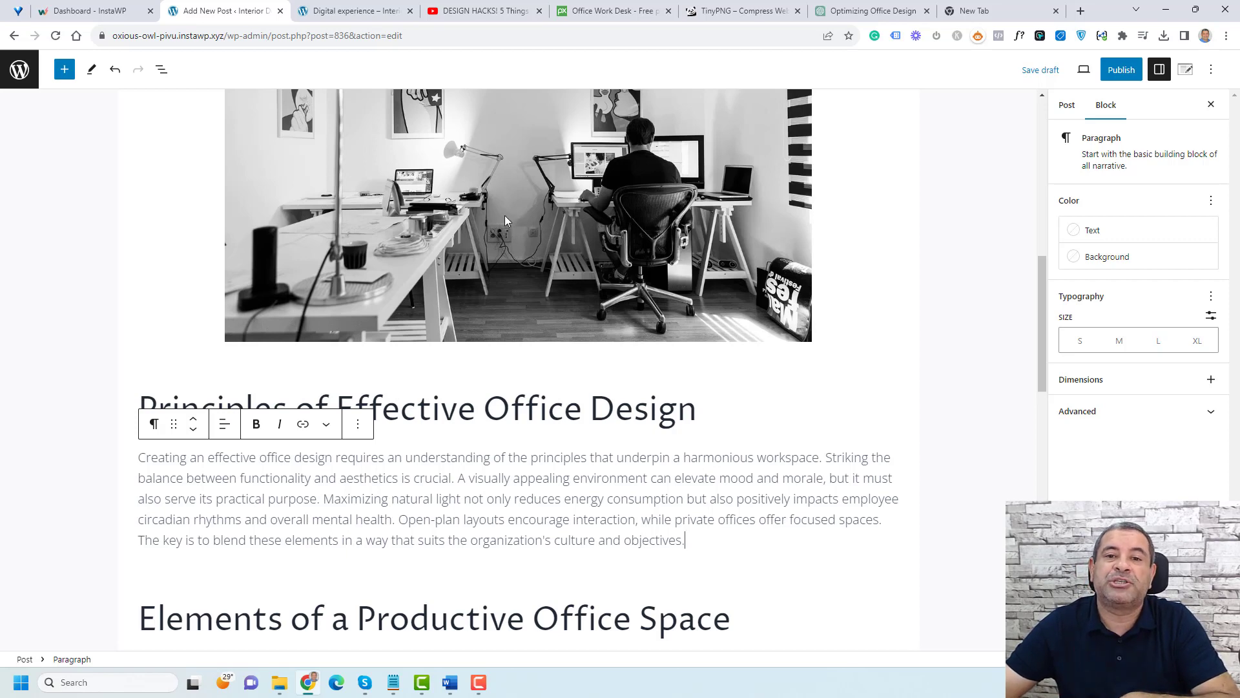
Step: Copy the URL of the 'DESIGN HACKS! 5 Things Every Home Office Needs' YouTube video and return to the post editor
click(470, 18)
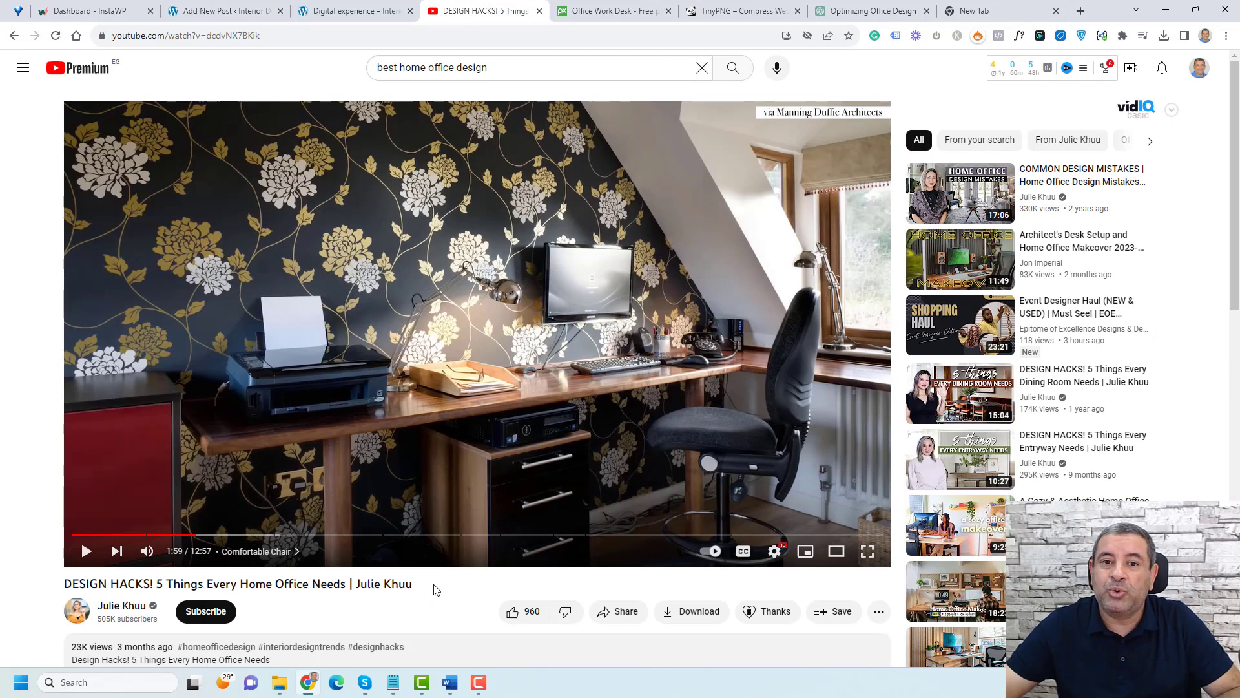
click(316, 36)
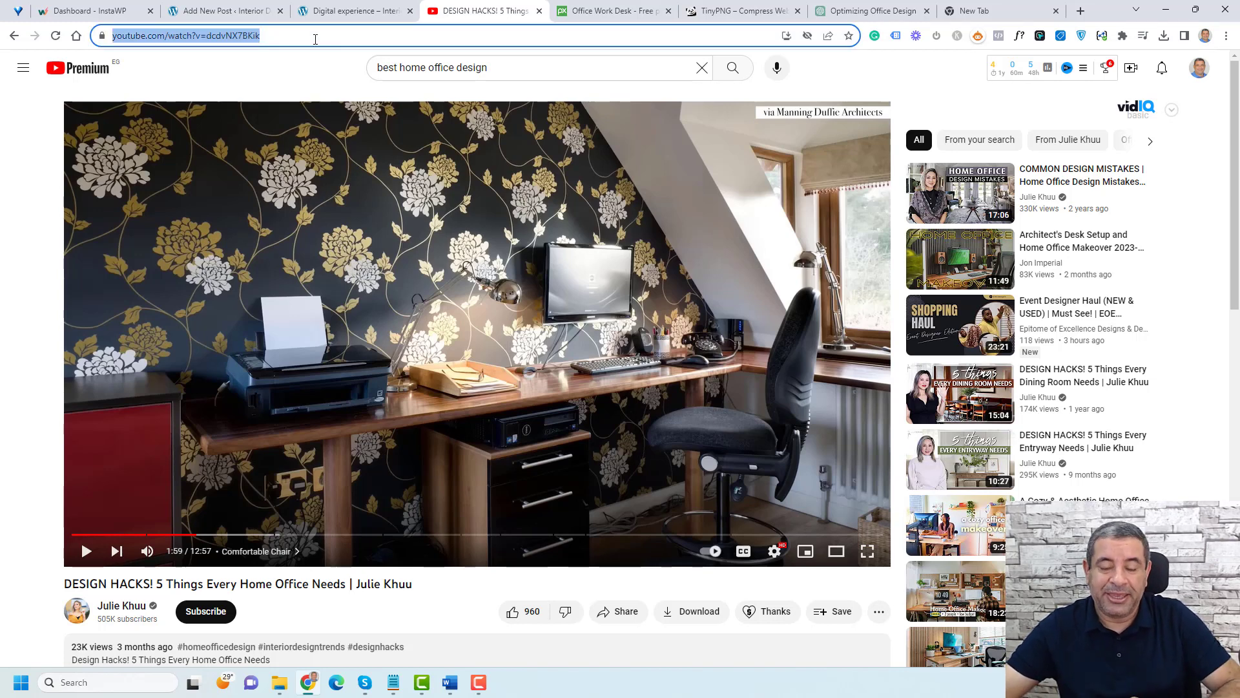
right_click(316, 37)
click(358, 133)
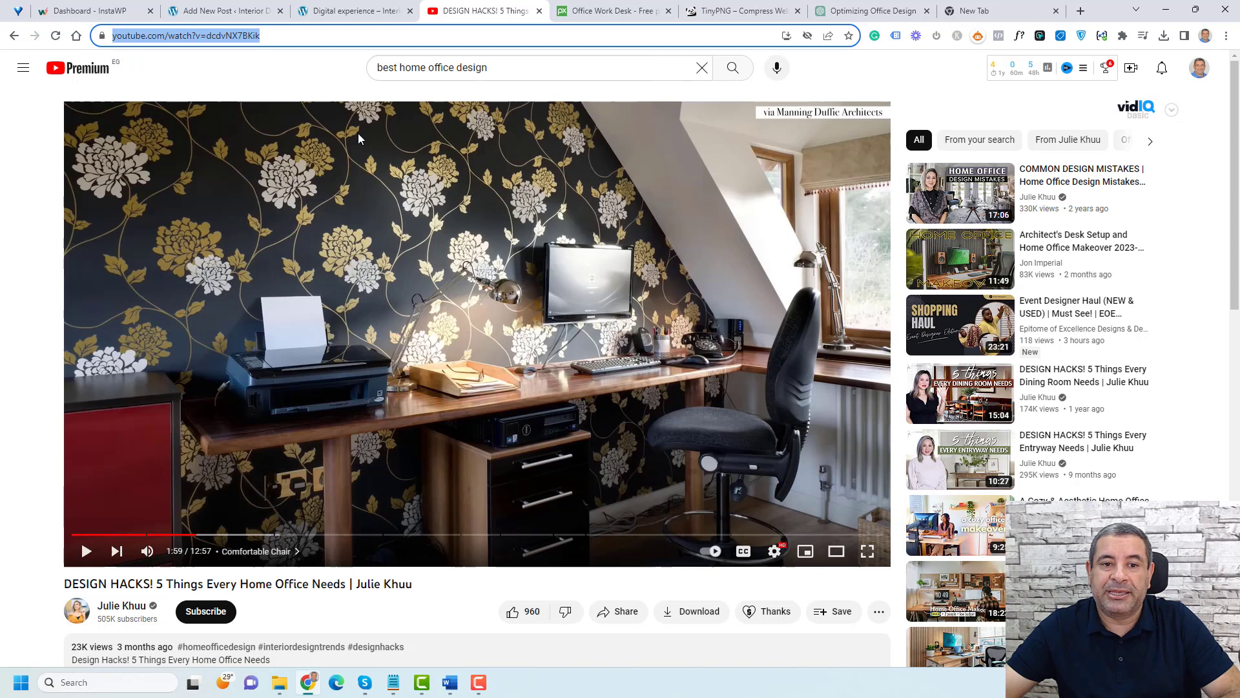
click(234, 11)
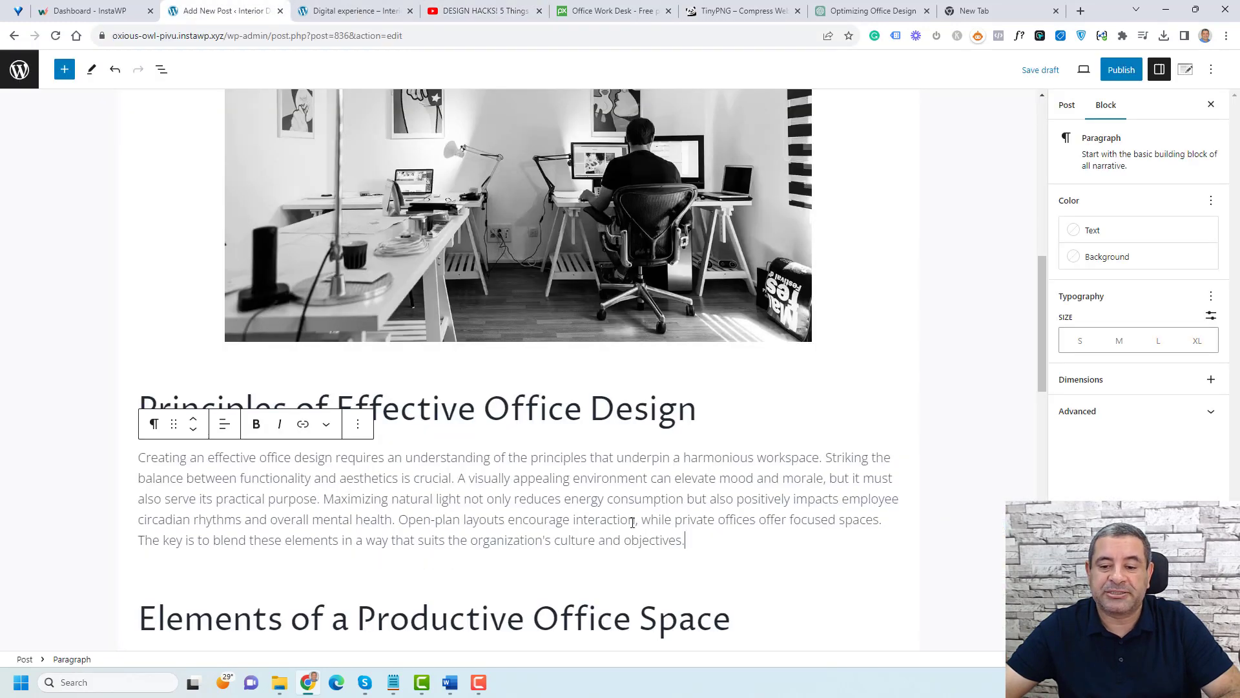
Step: Split the 'Principles of Effective Office Design' paragraph after 'practical purpose.' leaving an empty block between
click(325, 501)
key(Return)
key(Return)
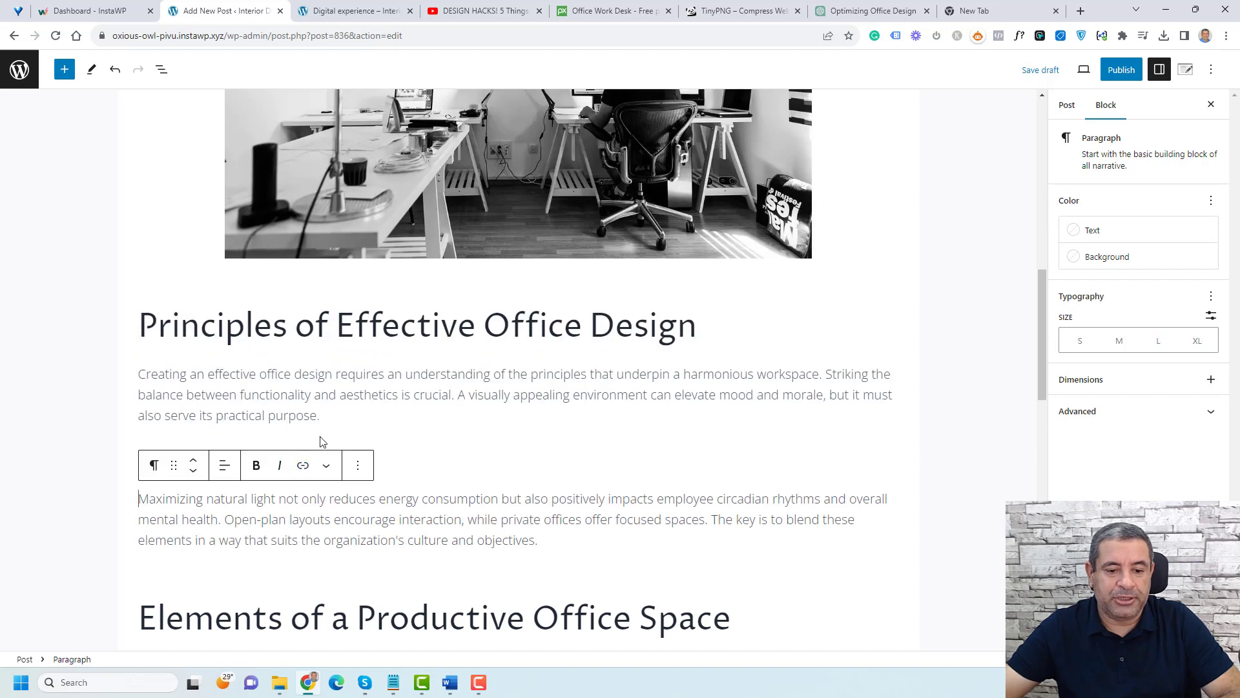
Step: Add a YouTube block in the empty block and embed the copied video URL
click(304, 453)
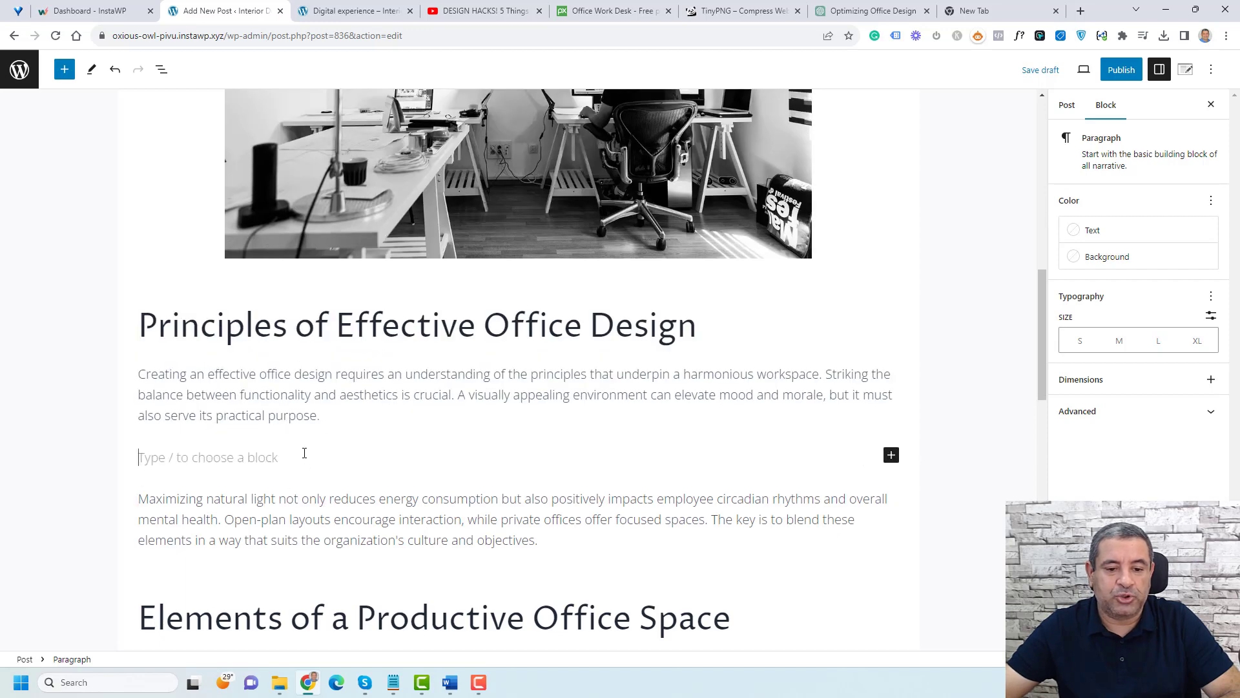
click(891, 455)
text(you)
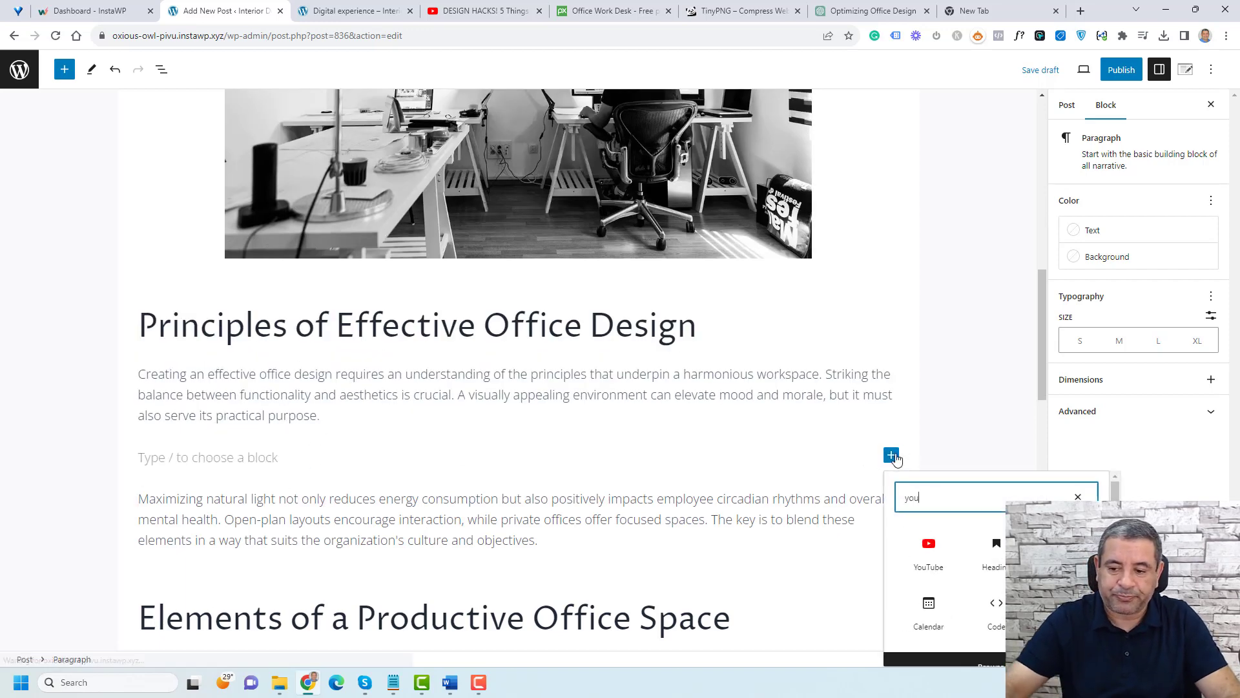
click(931, 559)
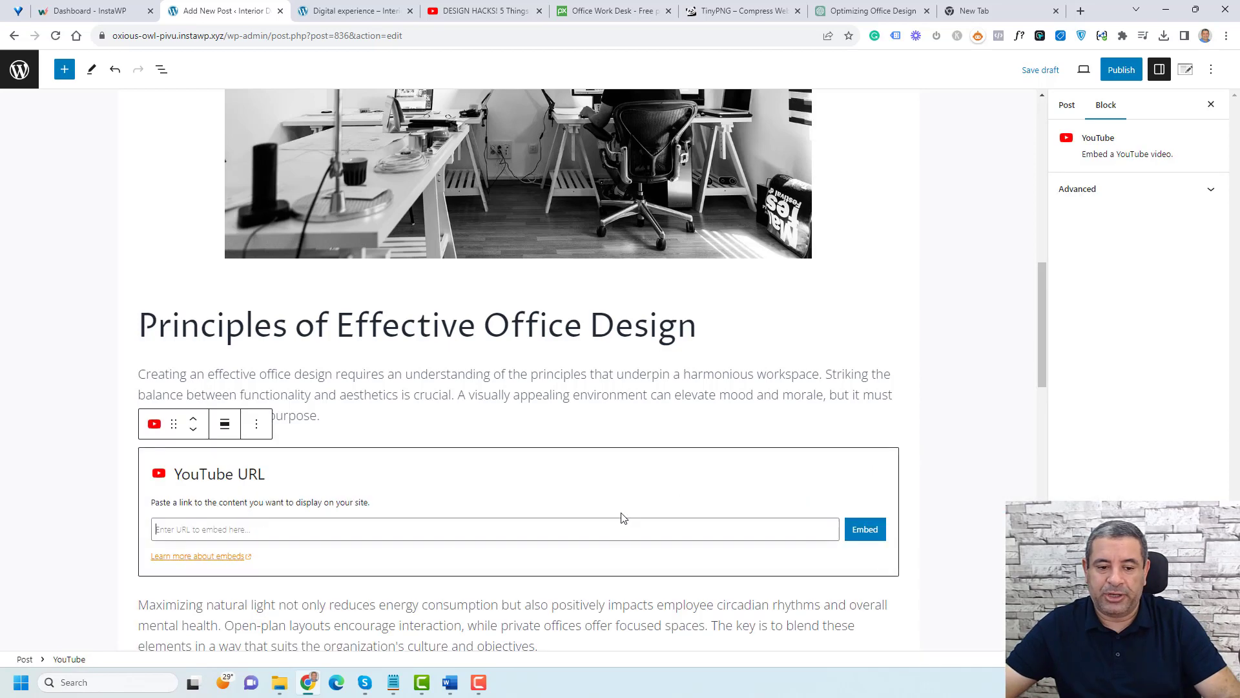
key(ctrl+v)
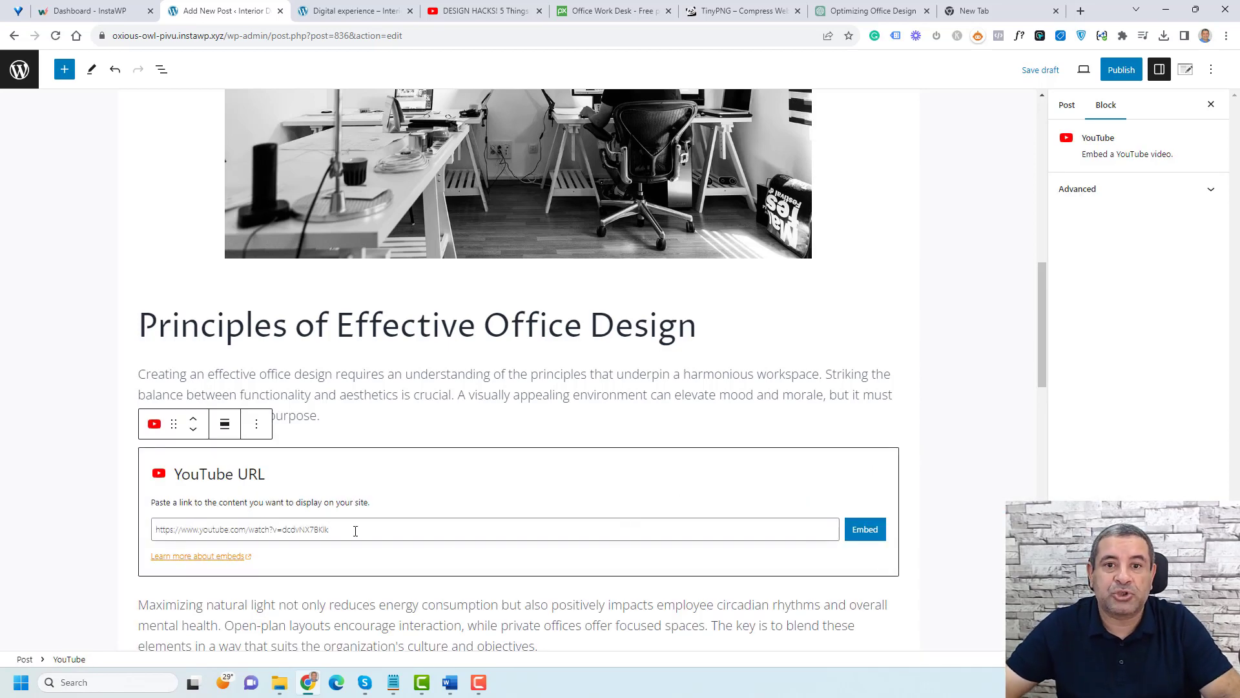
click(865, 529)
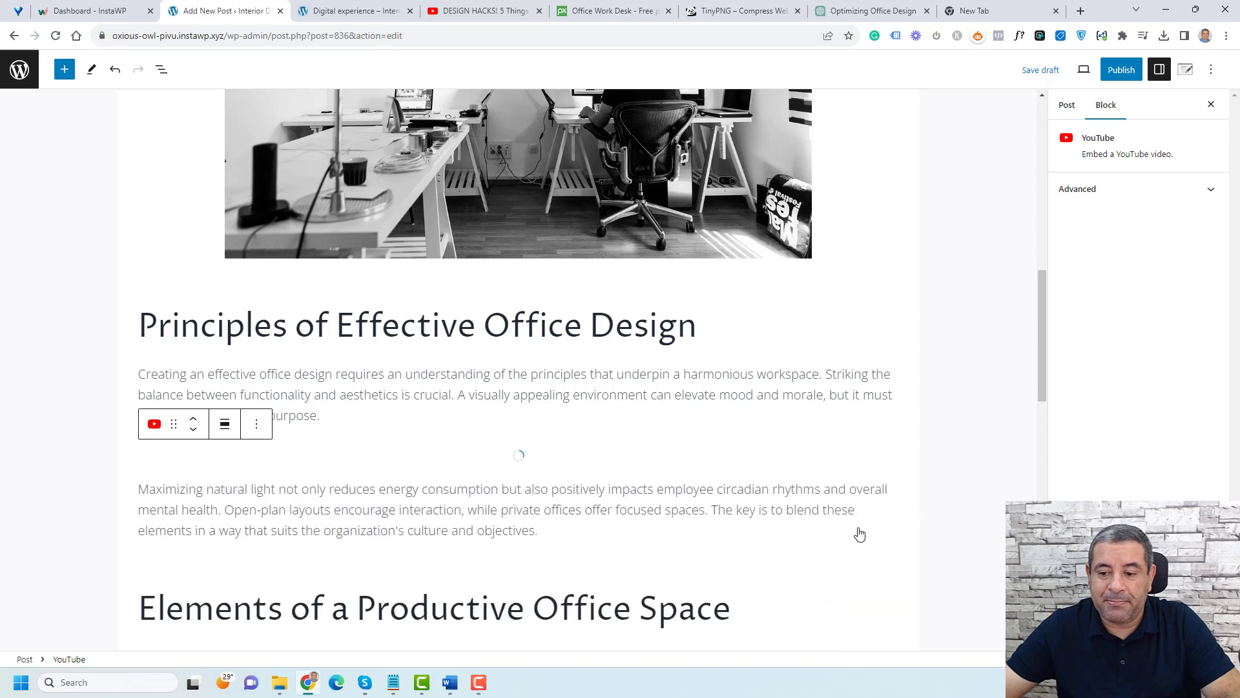
scroll(992, 434, down, 2)
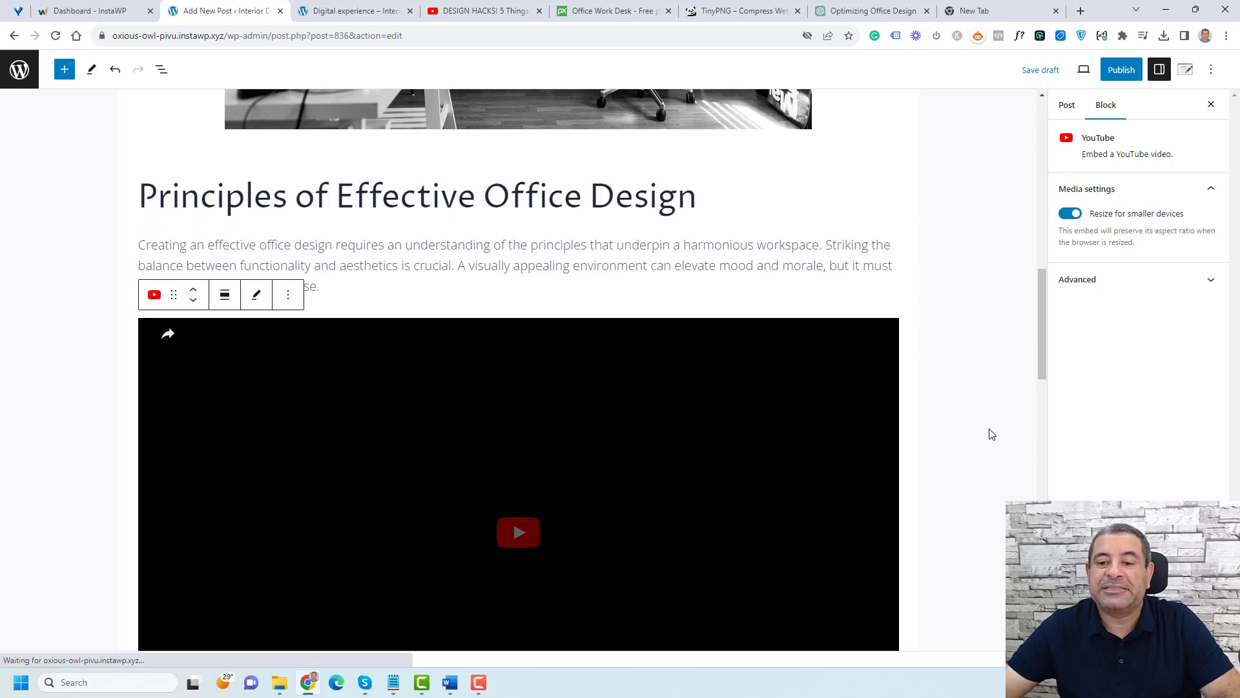
Step: Review the post from the title down through the embedded video and the following sections
click(993, 434)
scroll(992, 434, down, 9)
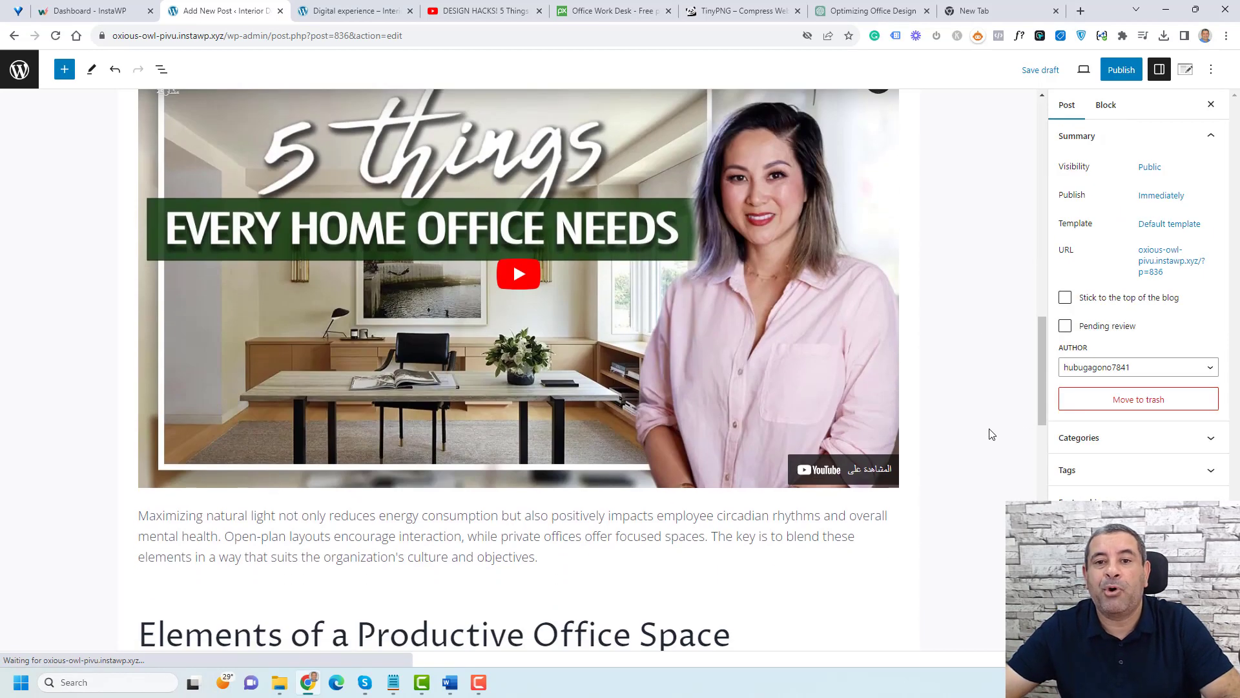
scroll(992, 434, up, 20)
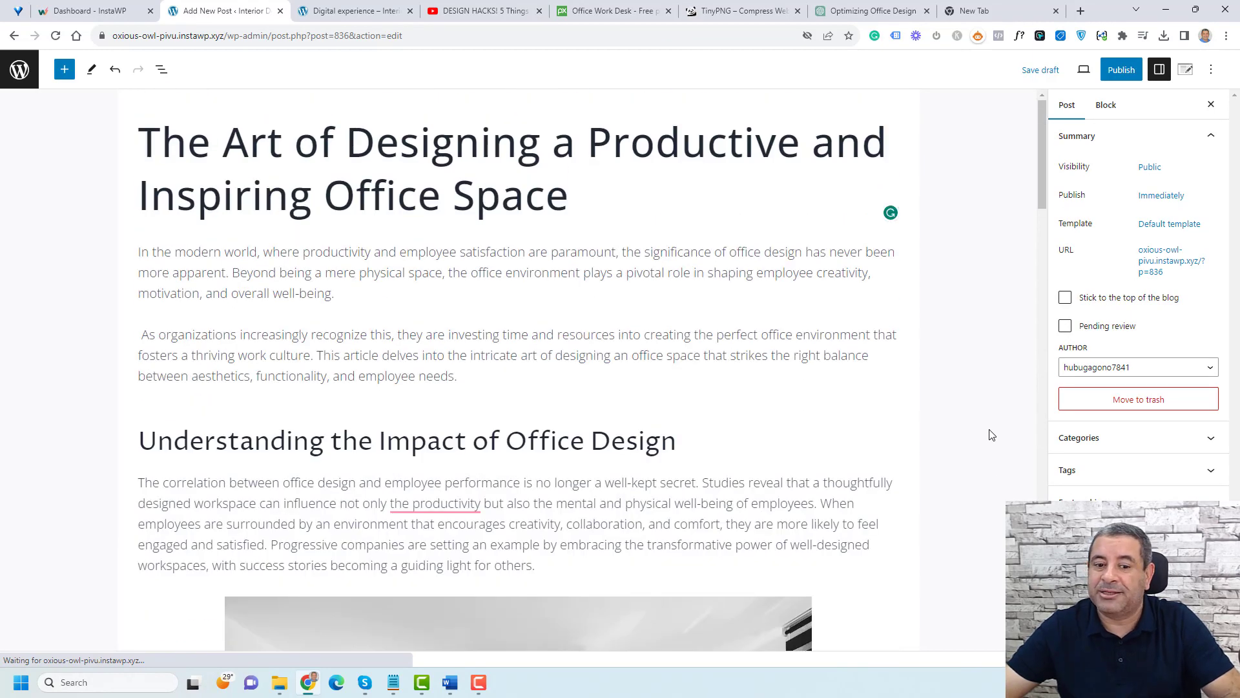
scroll(992, 434, down, 4)
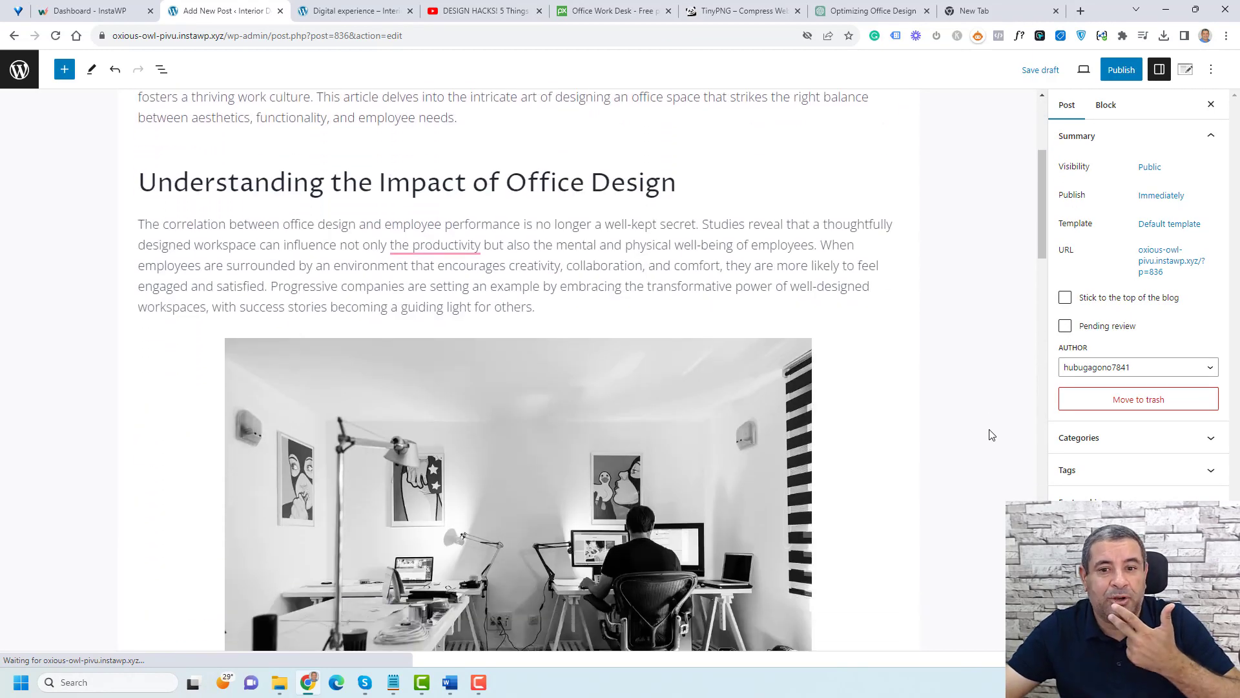
scroll(992, 434, down, 10)
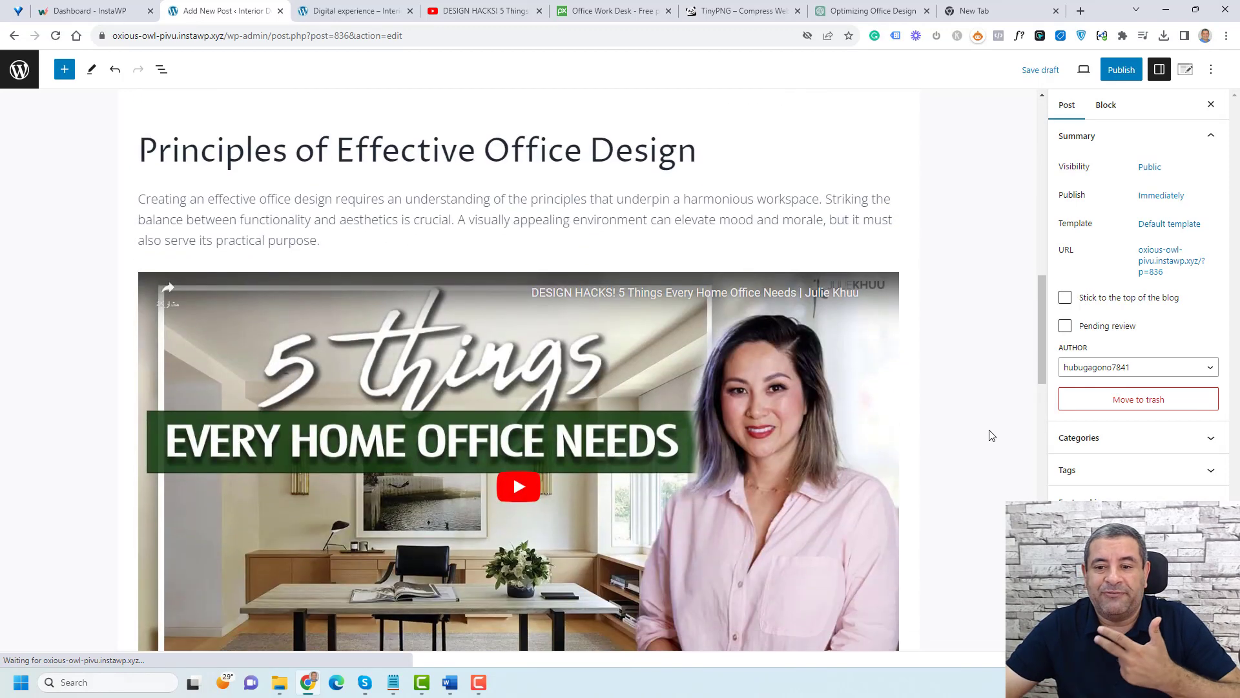
scroll(993, 434, down, 4)
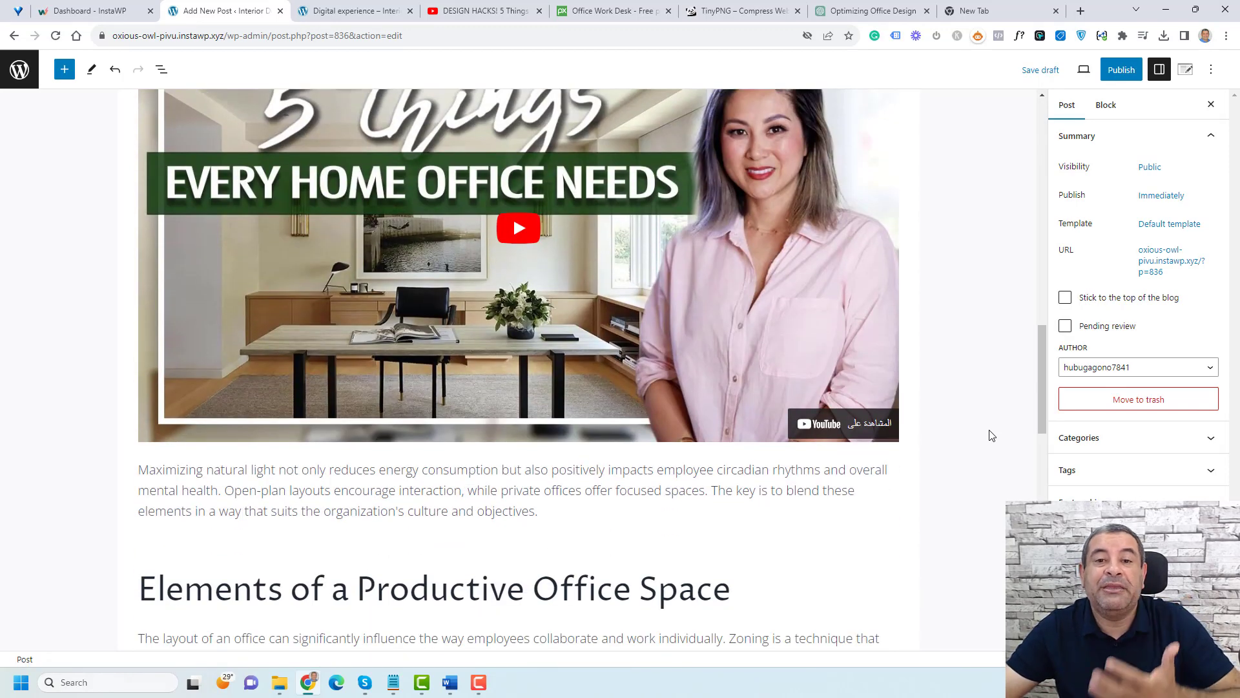
scroll(992, 434, down, 3)
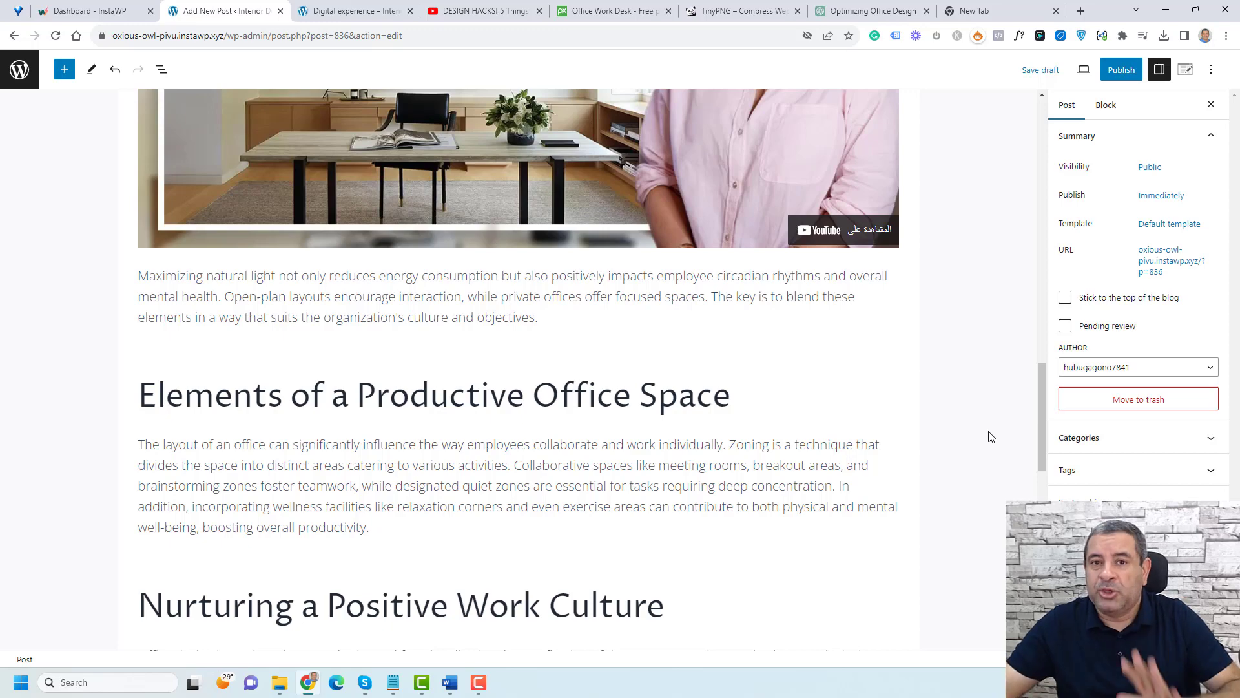
scroll(992, 435, up, 11)
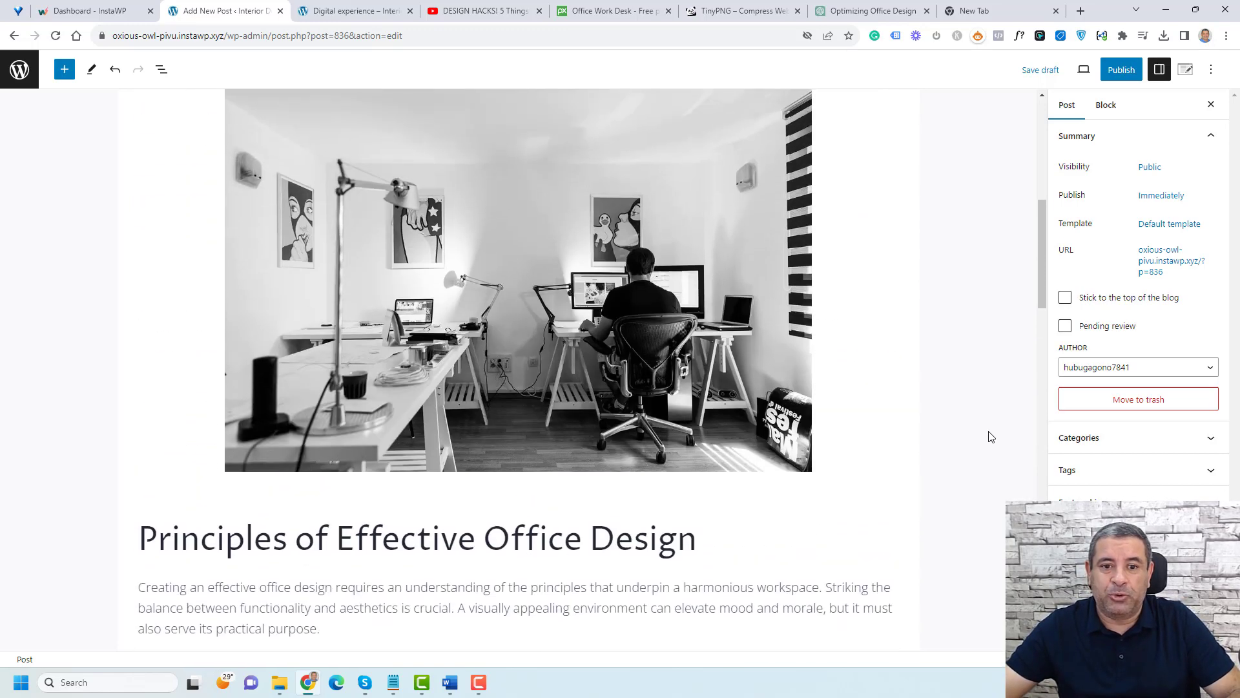
scroll(992, 436, up, 9)
scroll(992, 435, down, 7)
scroll(992, 436, down, 18)
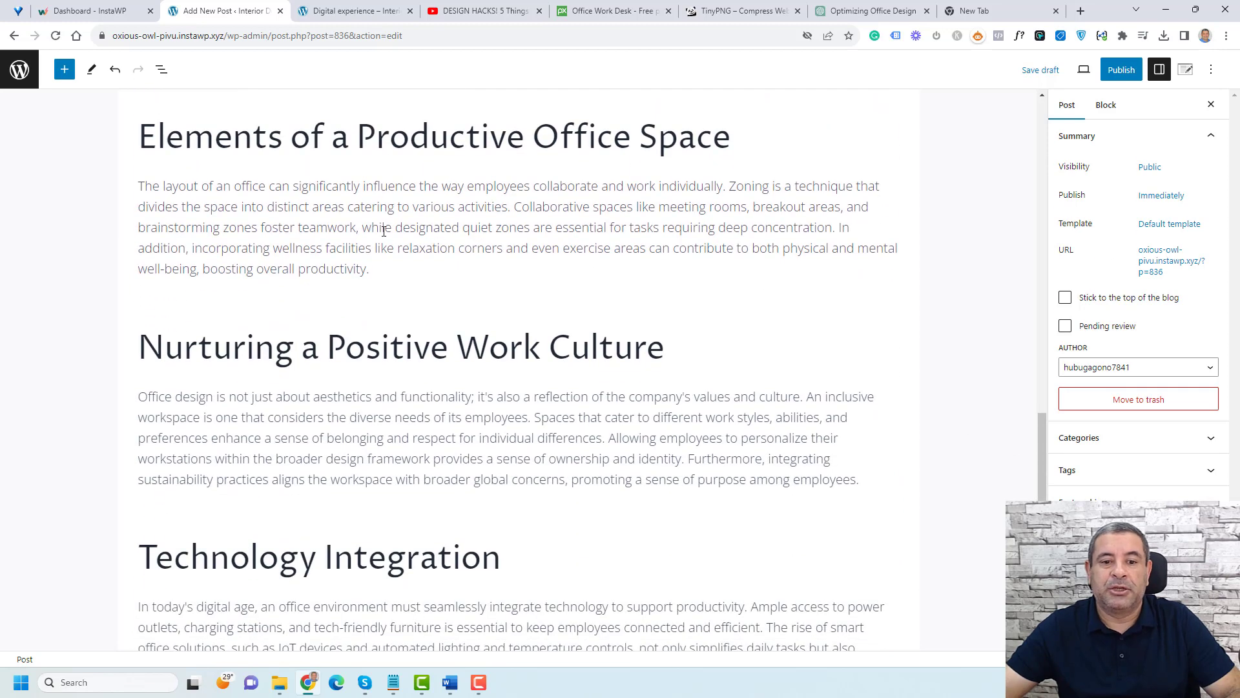
Step: Split the 'Elements of a Productive Office Space' paragraph after 'deep concentration.' leaving an empty block between
click(840, 227)
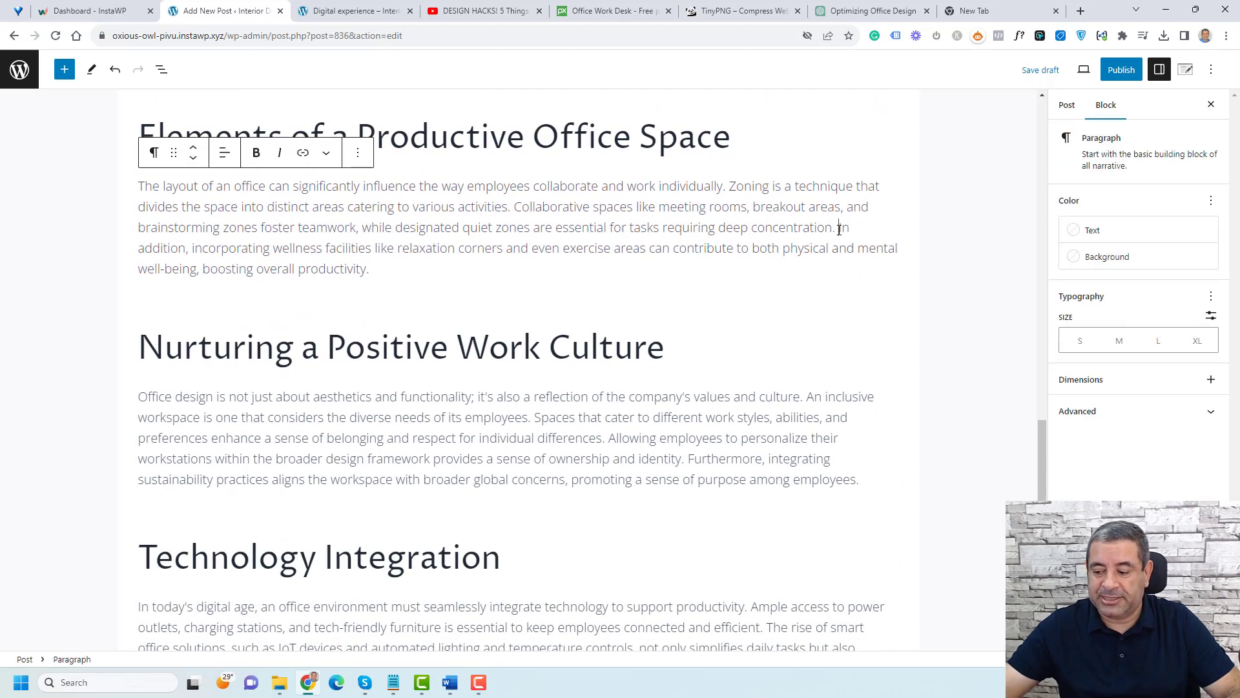
key(Return)
key(Return)
click(286, 226)
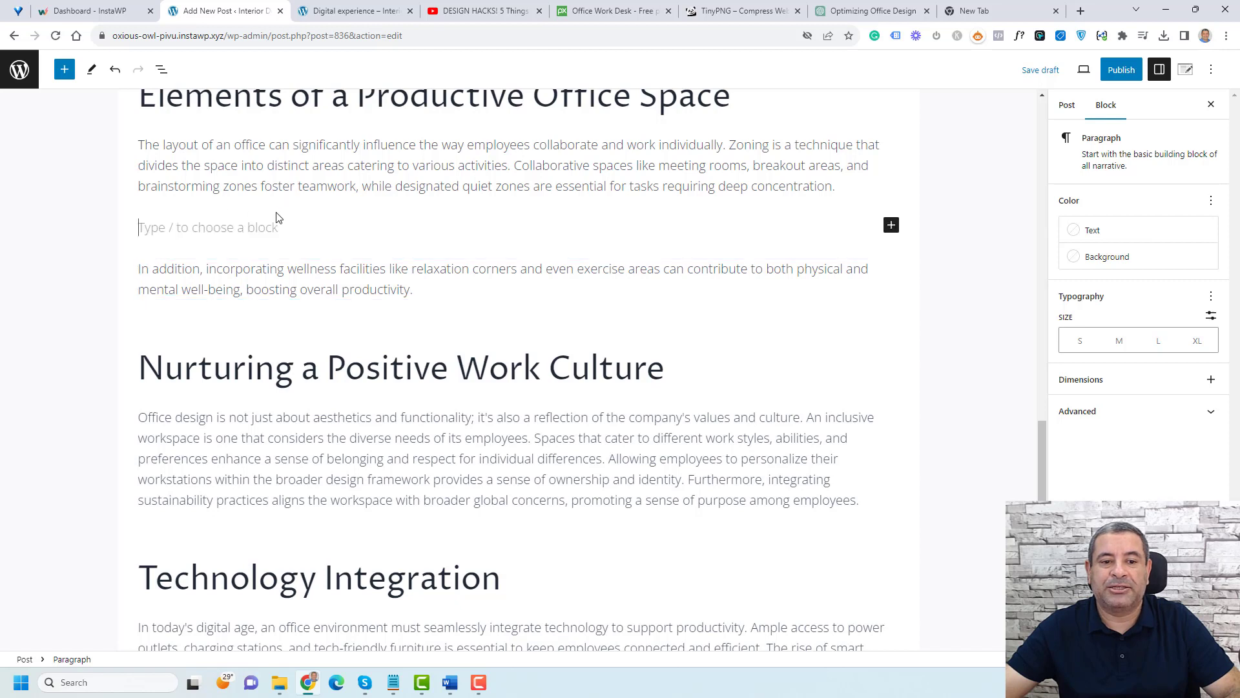
Step: Insert a List block in the empty block with placeholder items 'you ou u', 'ouou' and 'ou'
click(890, 226)
text(li)
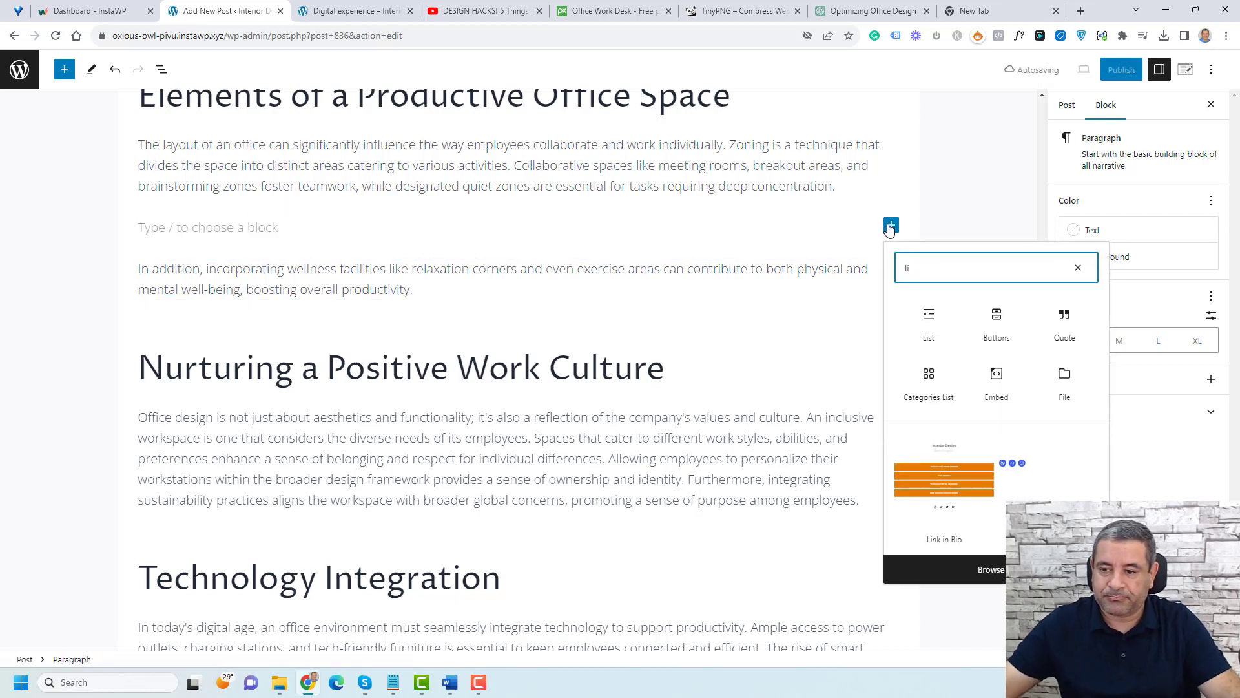
click(921, 317)
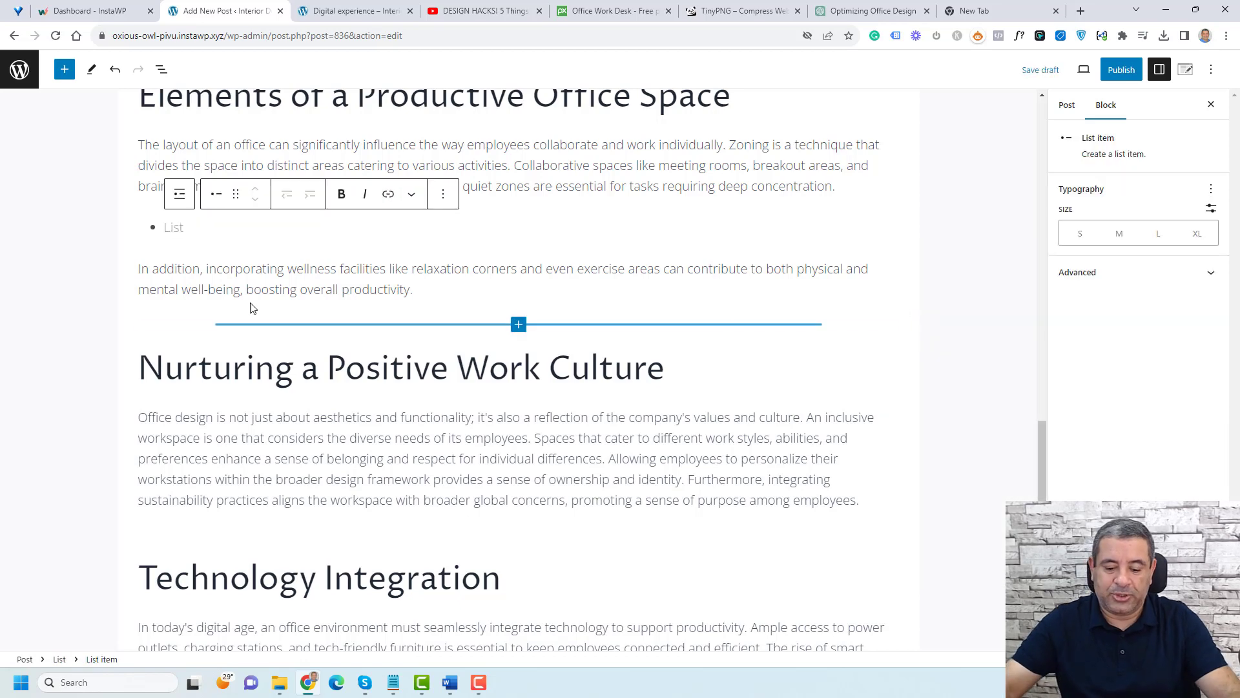
scroll(252, 313, up, 1)
text(you ou u)
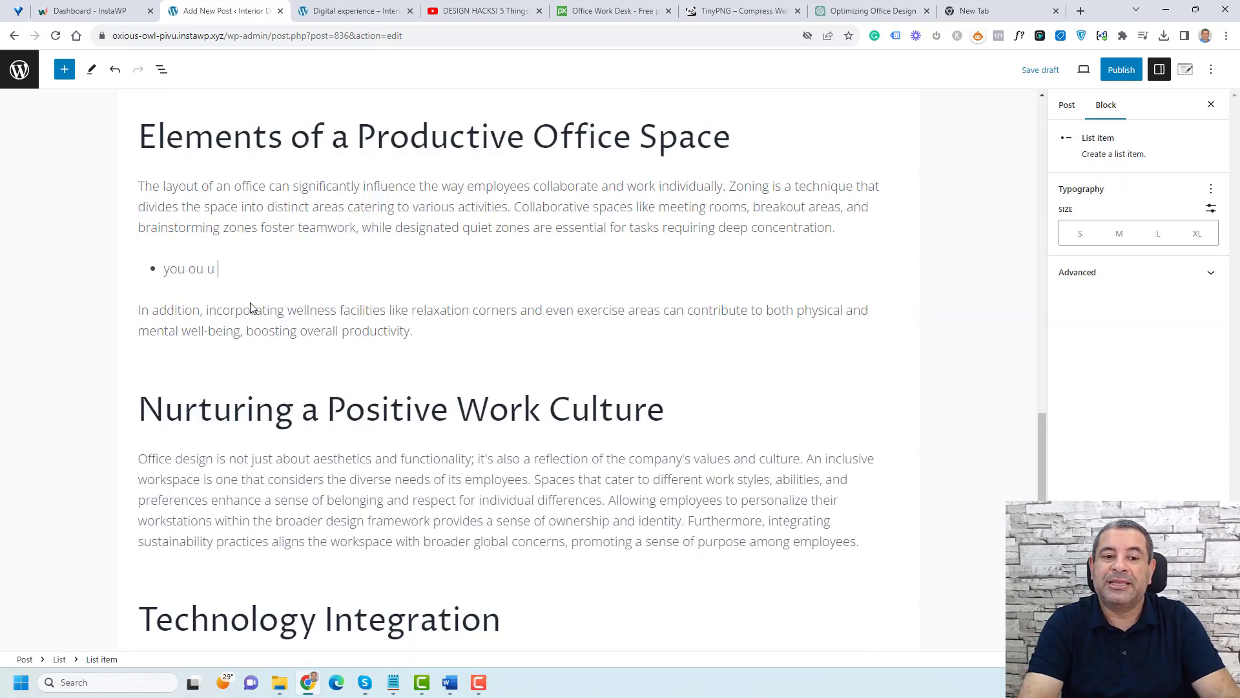
key(Return)
text(ouou)
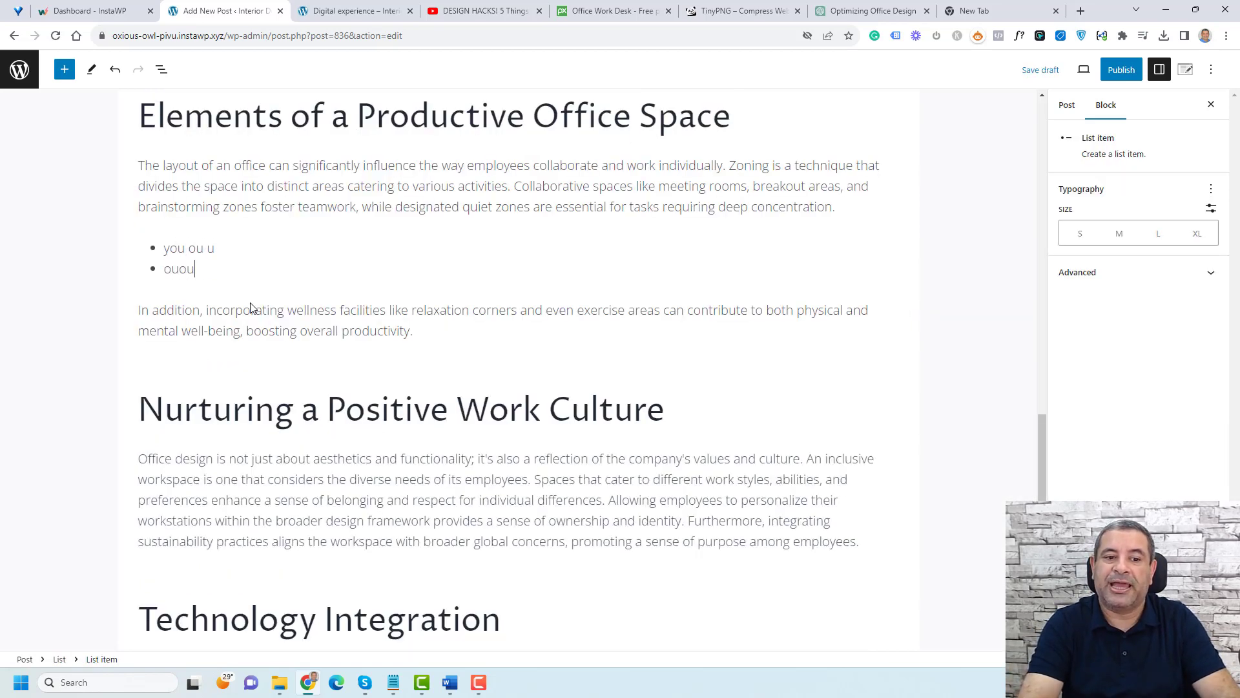
key(Return)
text(ou)
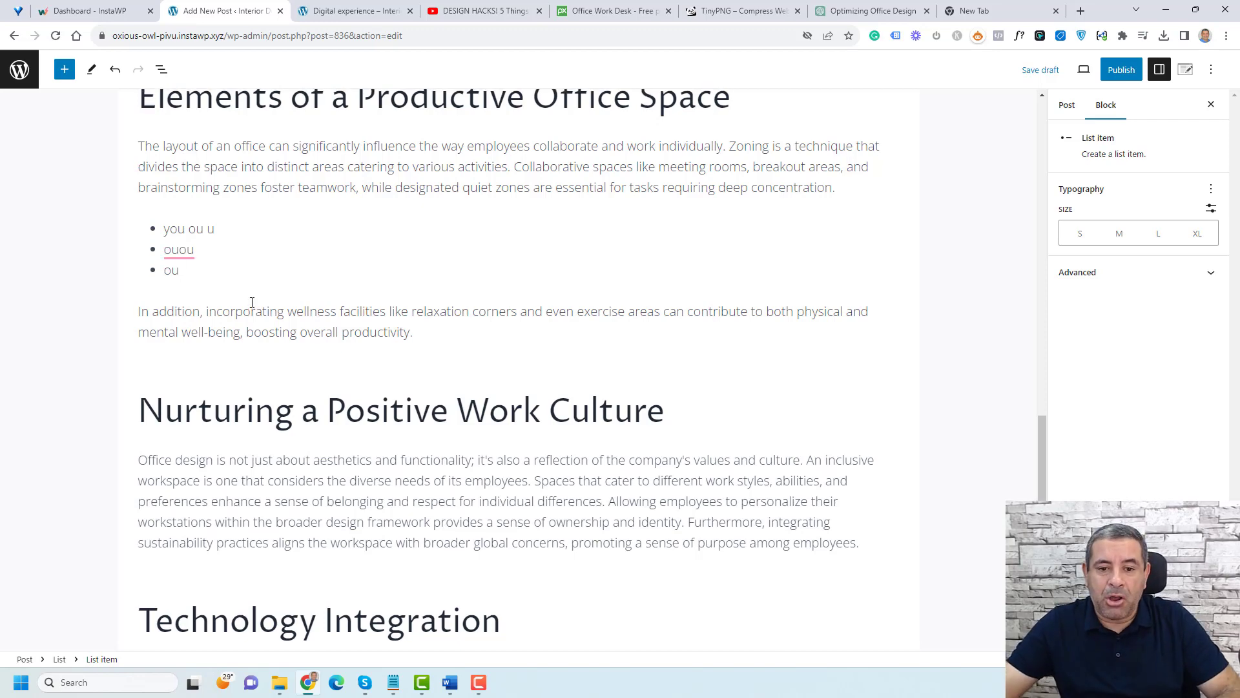
Step: Save the post as a draft
scroll(252, 308, up, 10)
scroll(252, 303, up, 12)
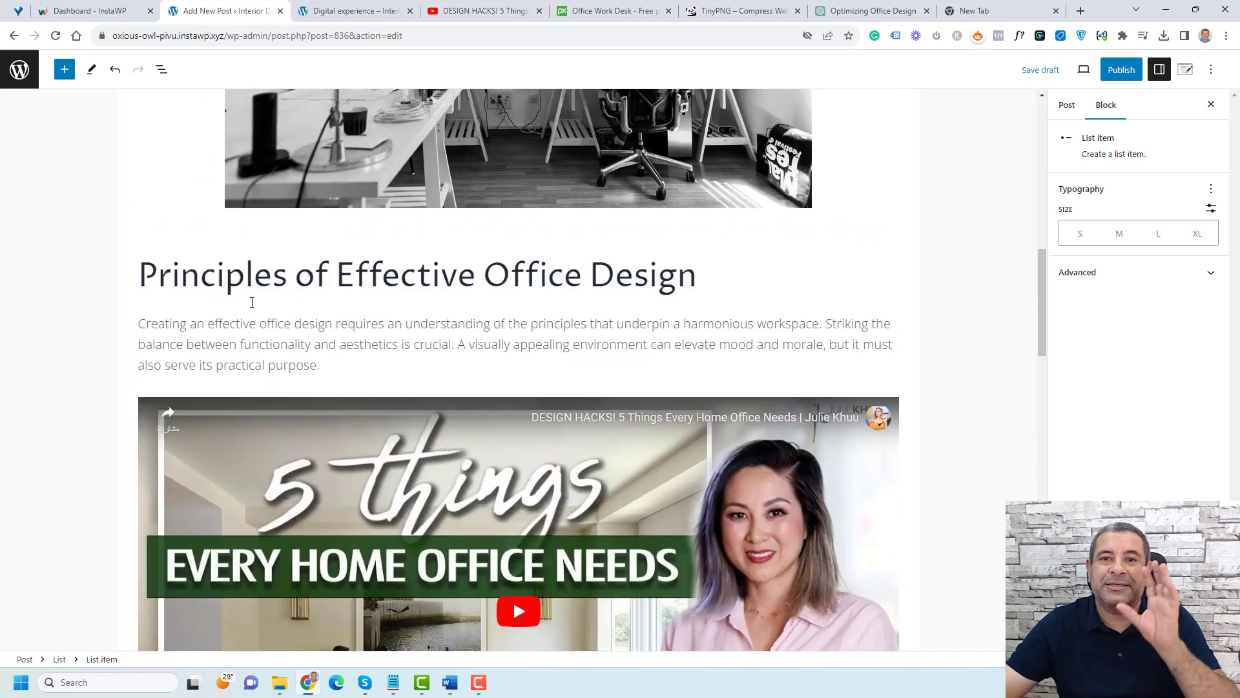
scroll(252, 308, up, 2)
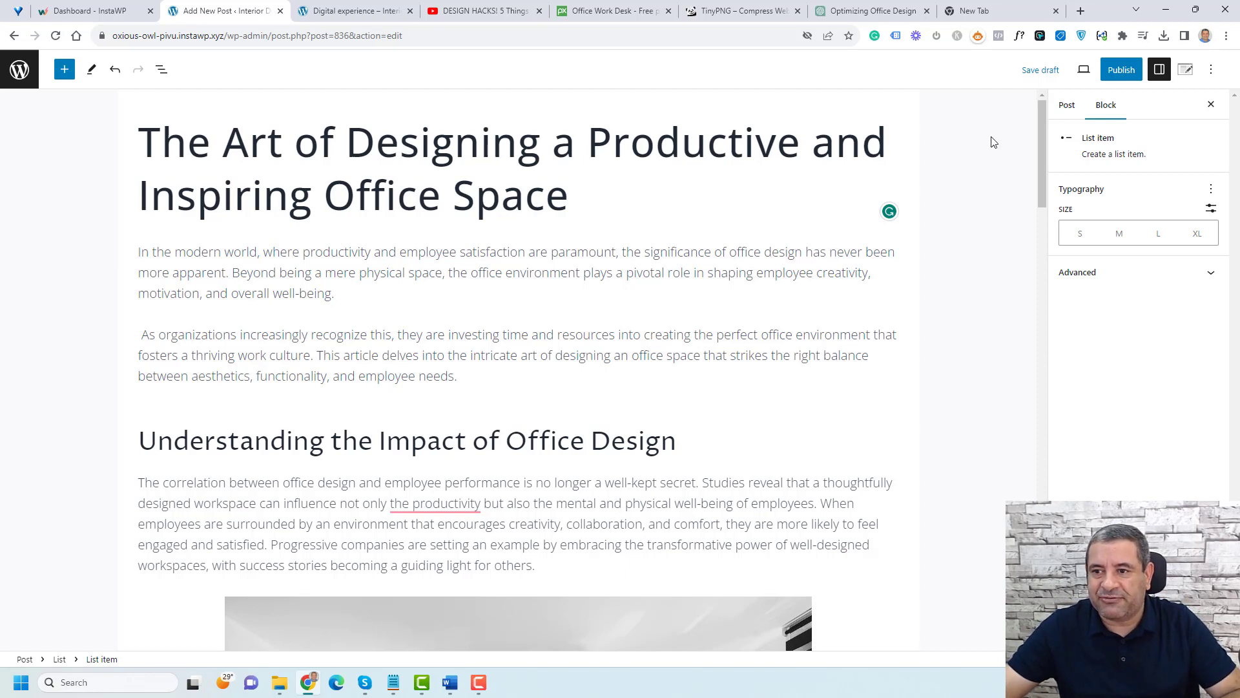
click(1039, 70)
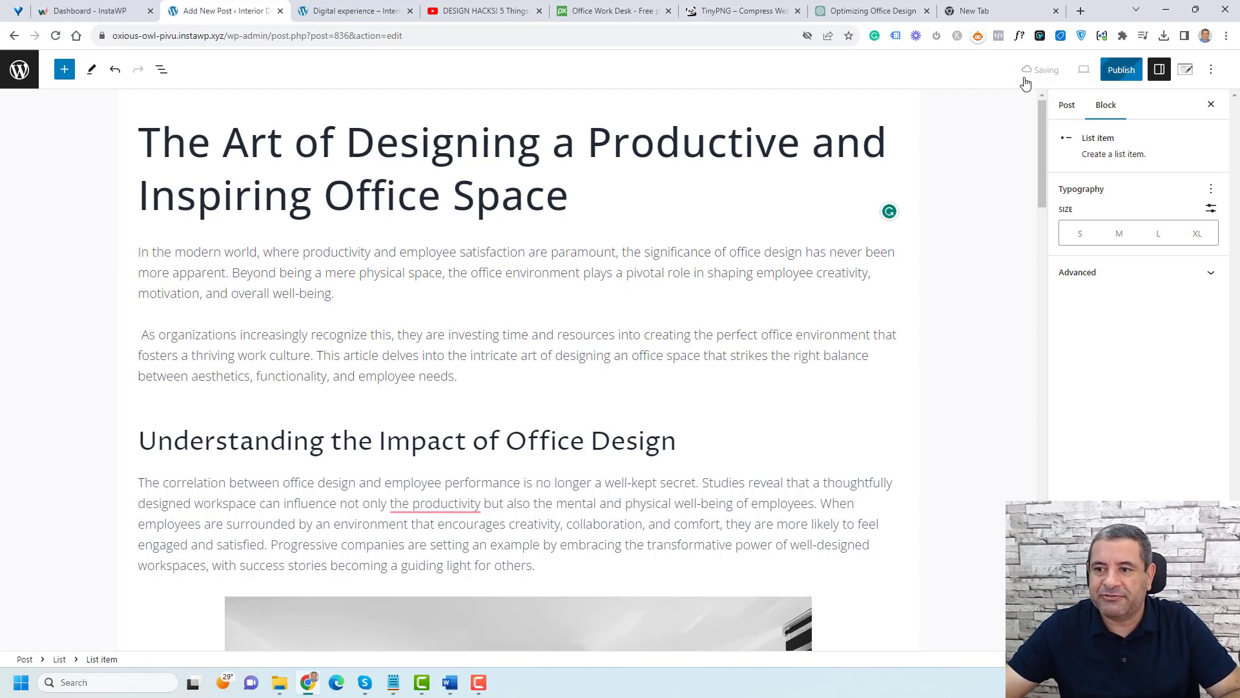
Step: Open the post's settings and check its visibility options
click(990, 263)
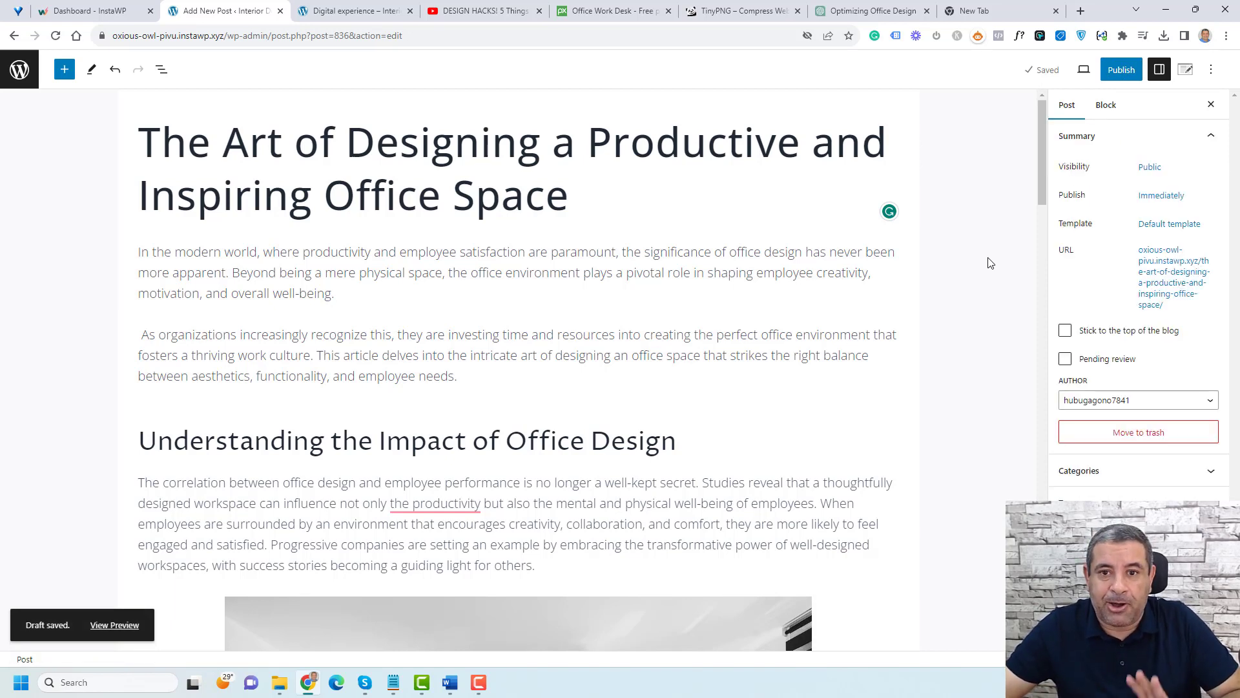
click(622, 209)
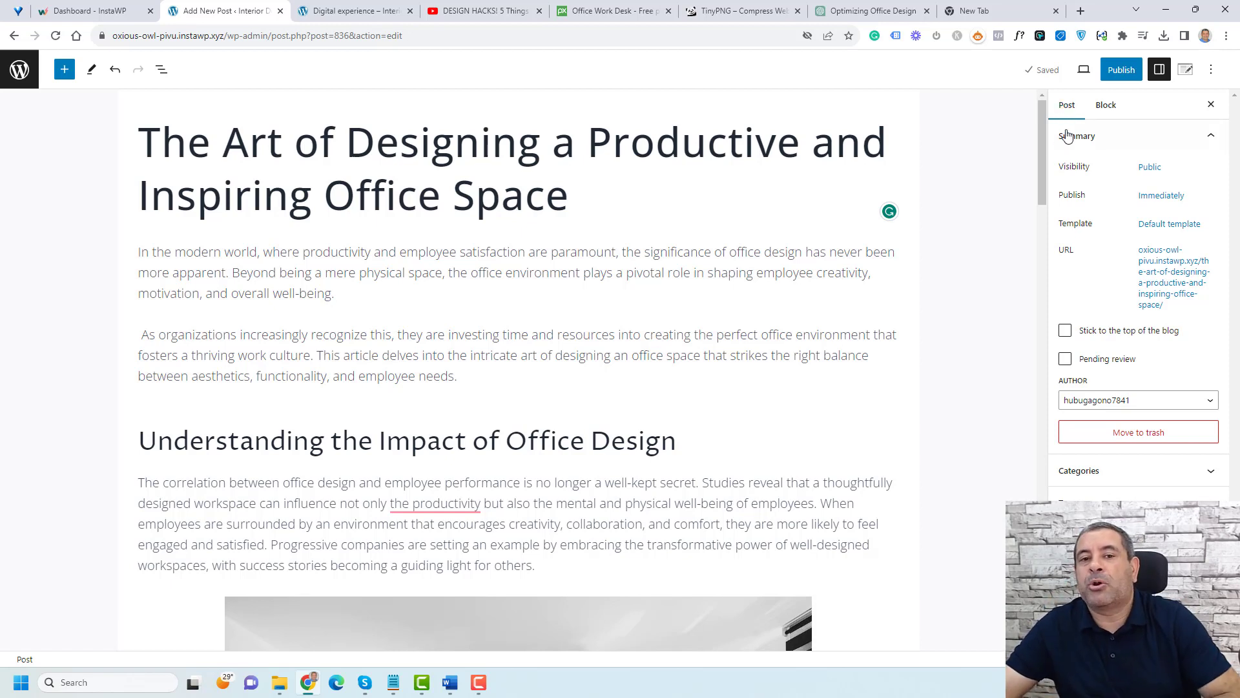
click(1151, 168)
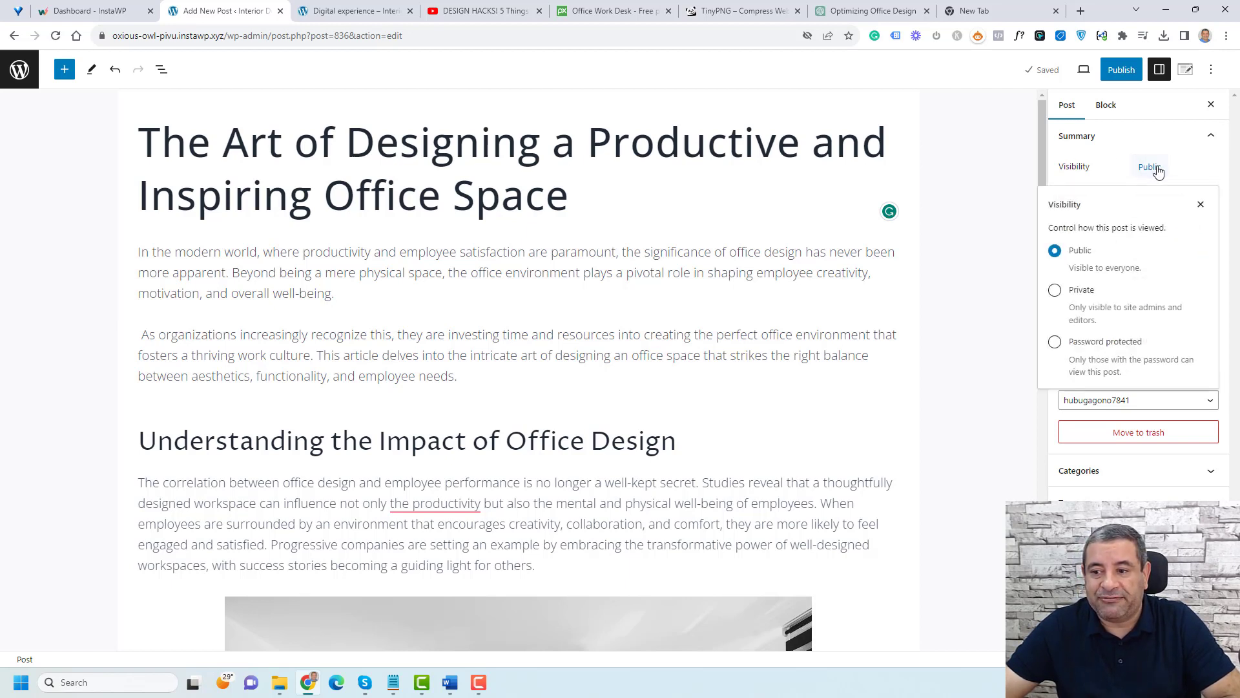
click(1156, 169)
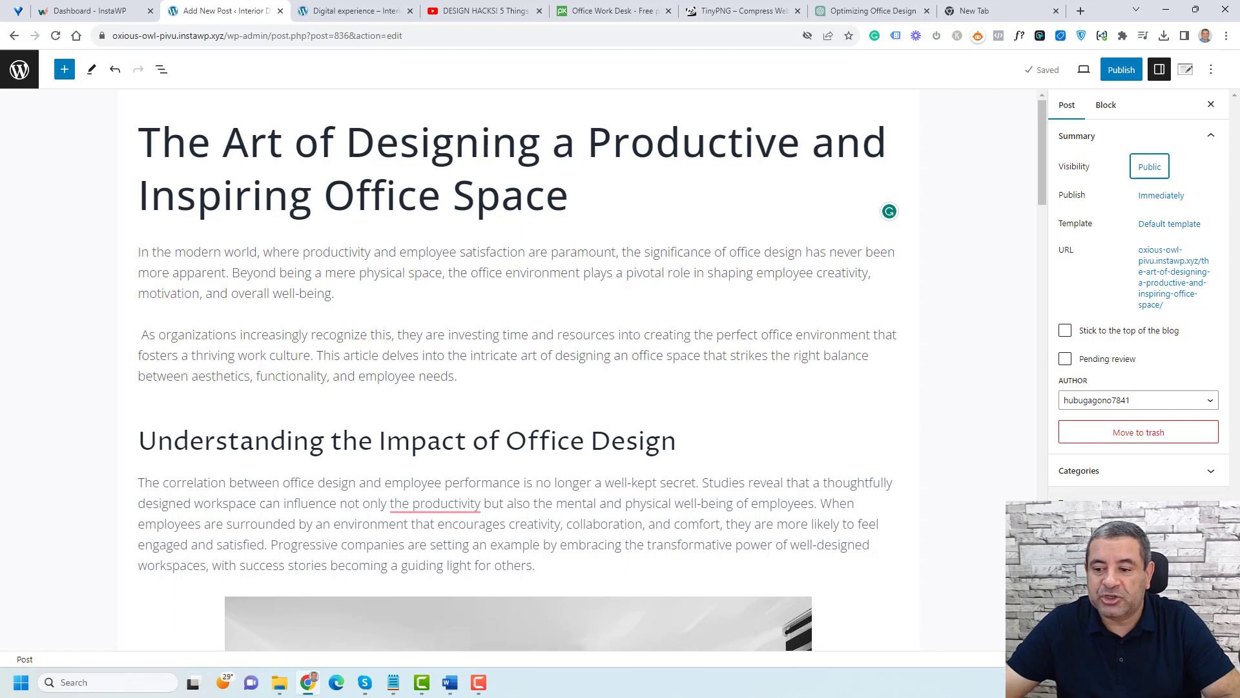
Step: Set the trend-K9p1U2u0Z5WU-unsplash.jpg living-room image from the media library as the post's featured image
click(1138, 535)
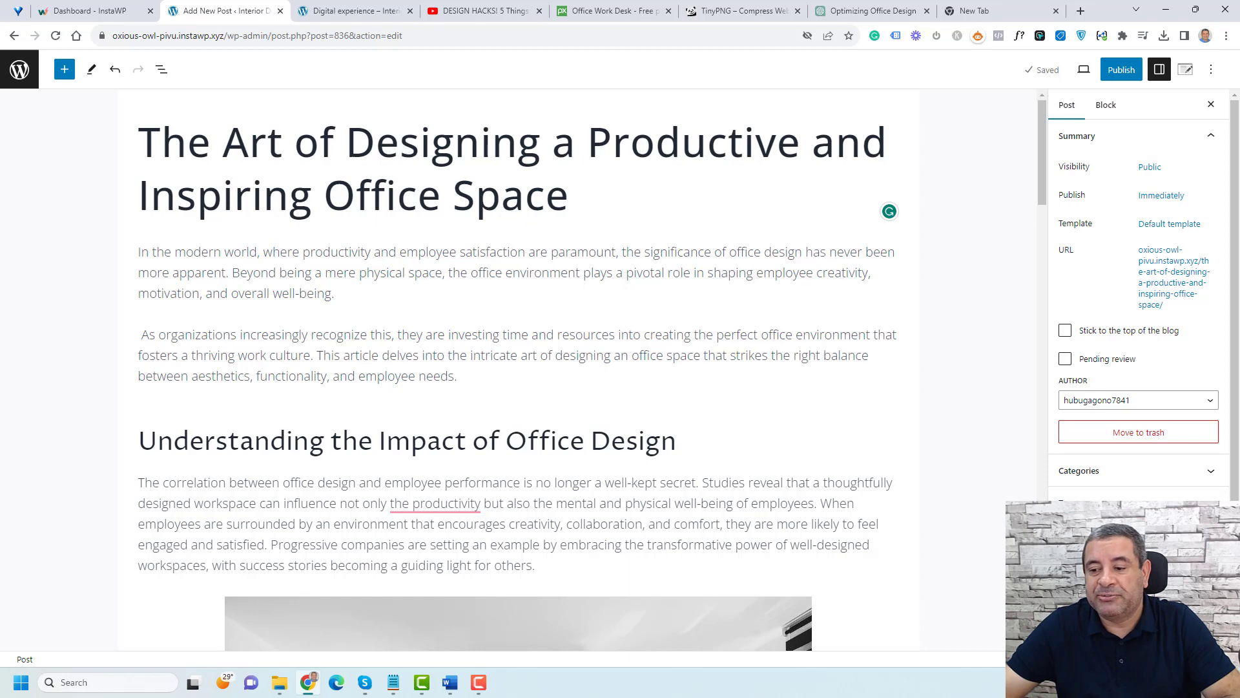
click(1138, 574)
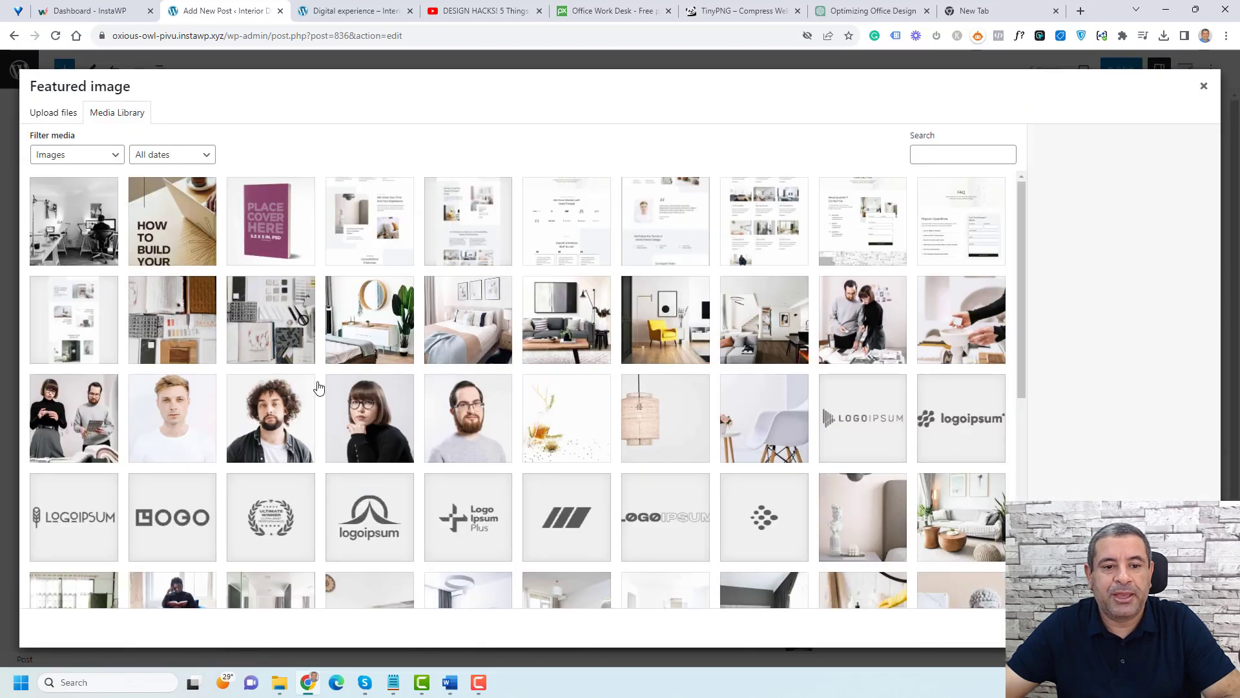
click(559, 318)
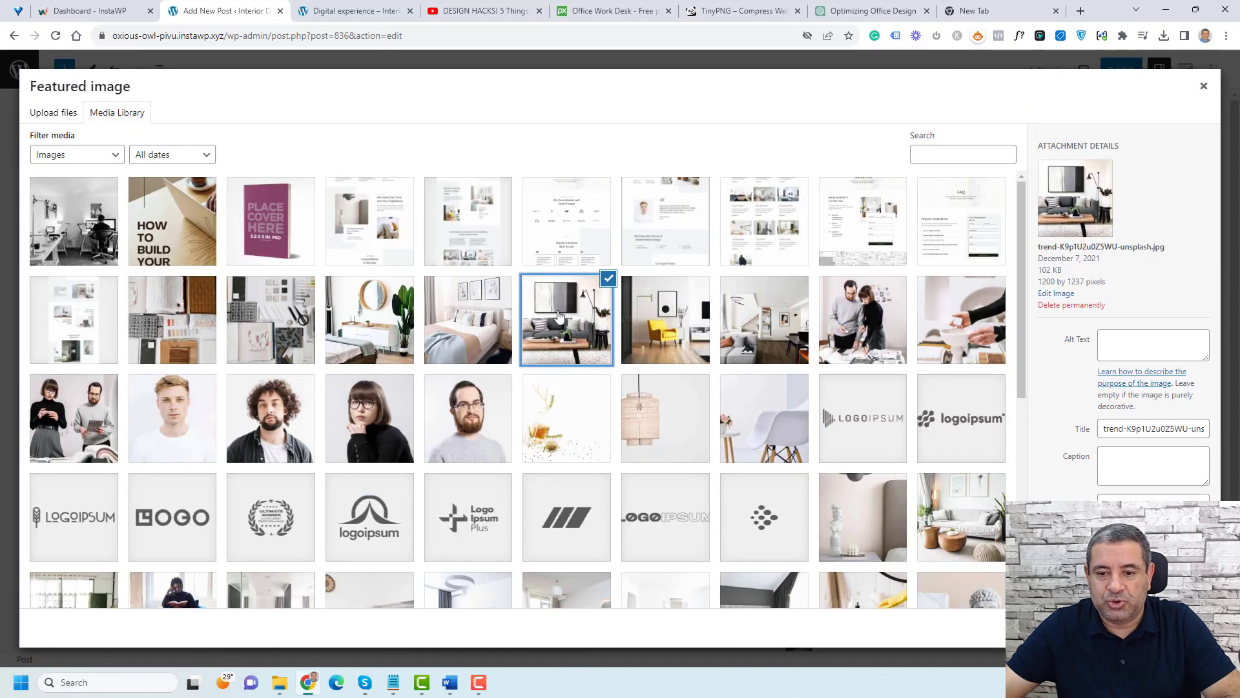
click(1166, 627)
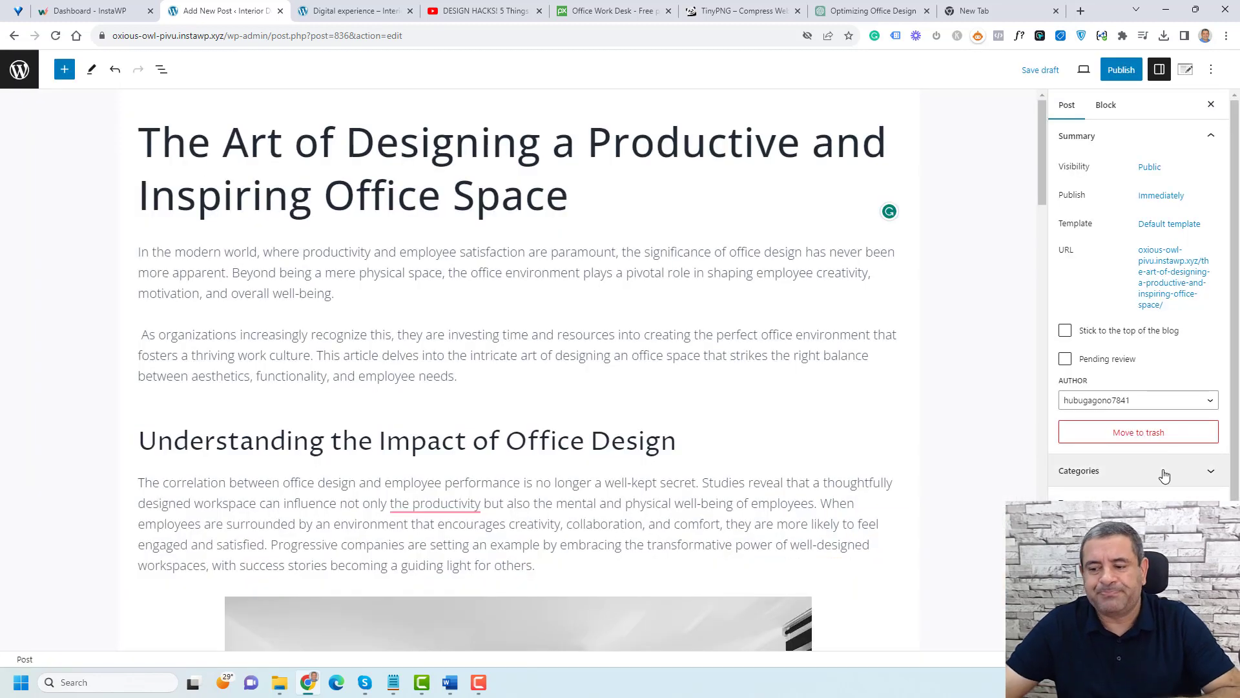
Step: Set the post's categories to Design and a new 'Home Design' category, unchecking Uncategorized
scroll(1163, 472, down, 1)
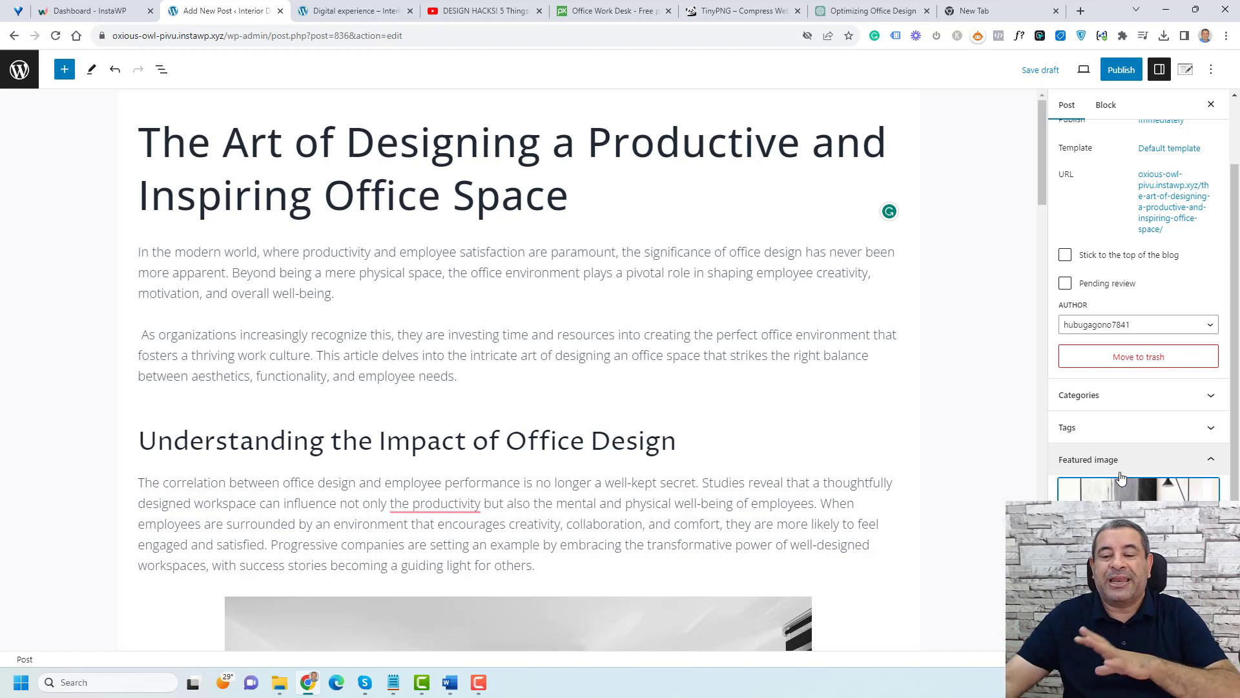
click(1141, 406)
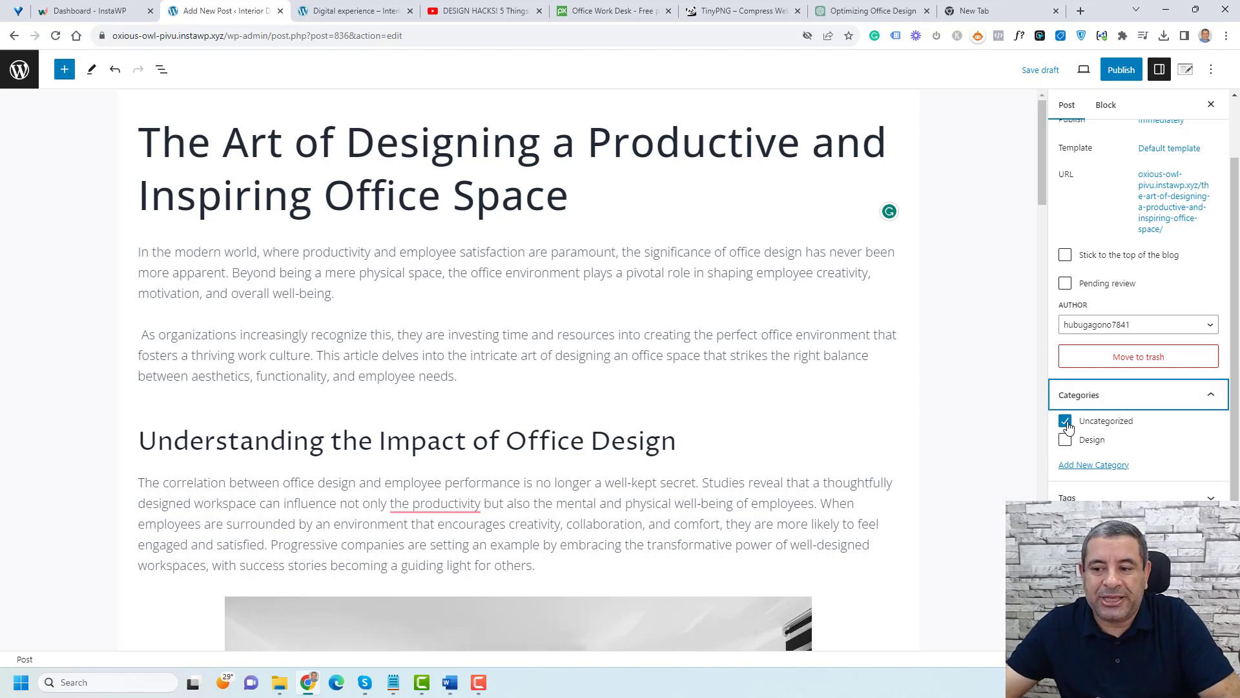
click(1066, 442)
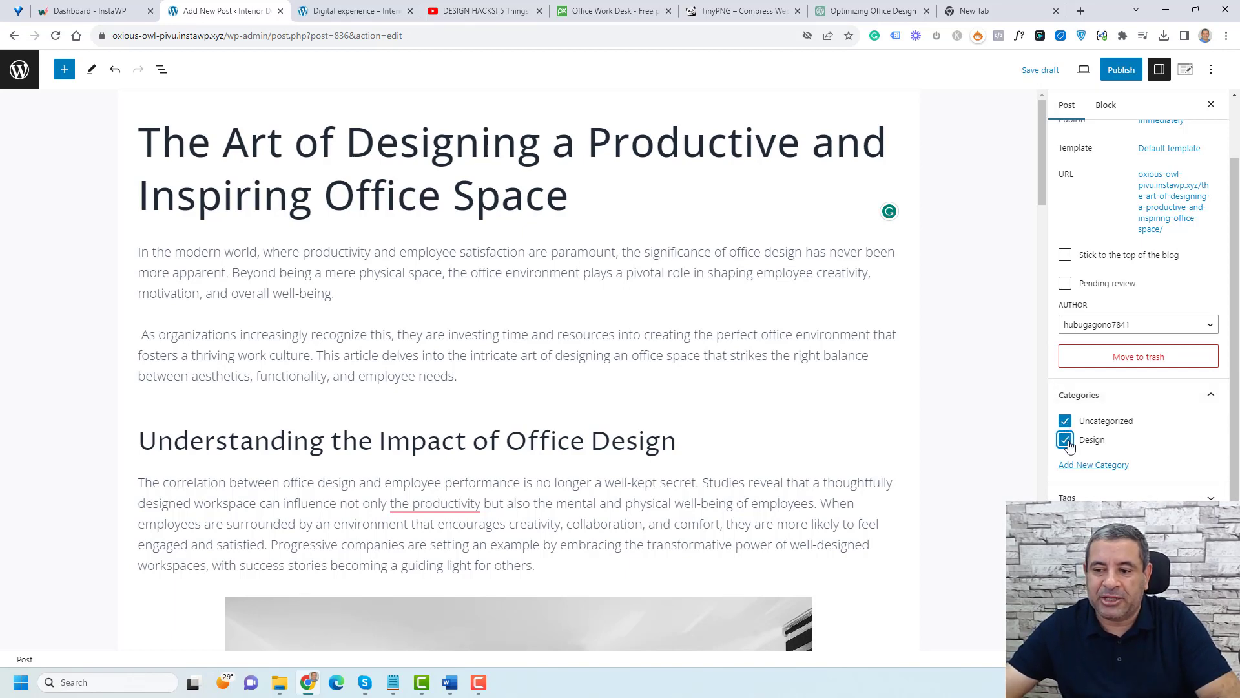
click(1065, 423)
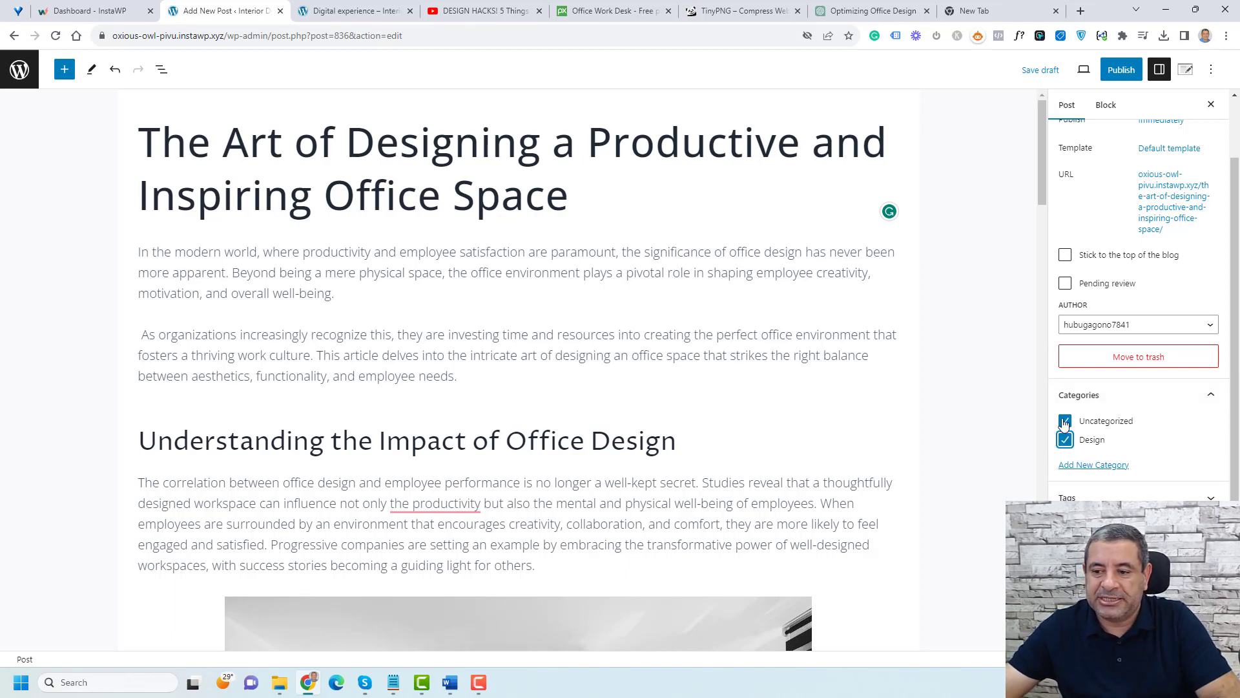
click(1086, 467)
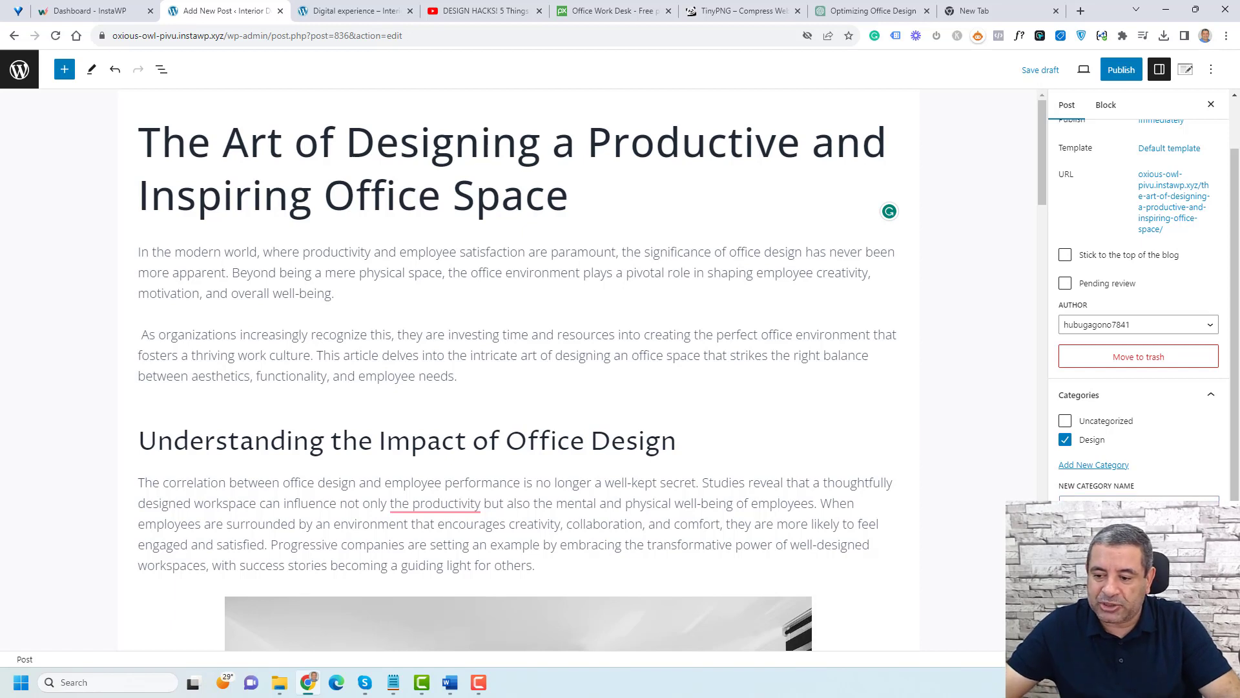
key(Return)
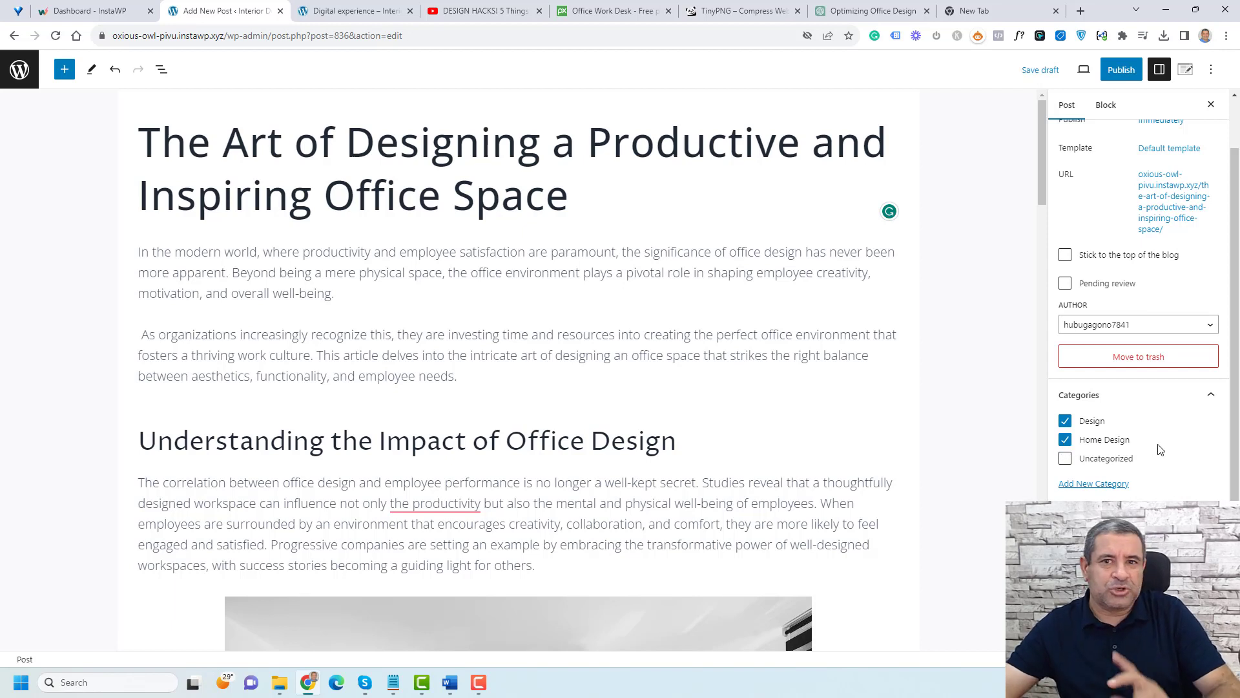
scroll(1159, 449, up, 2)
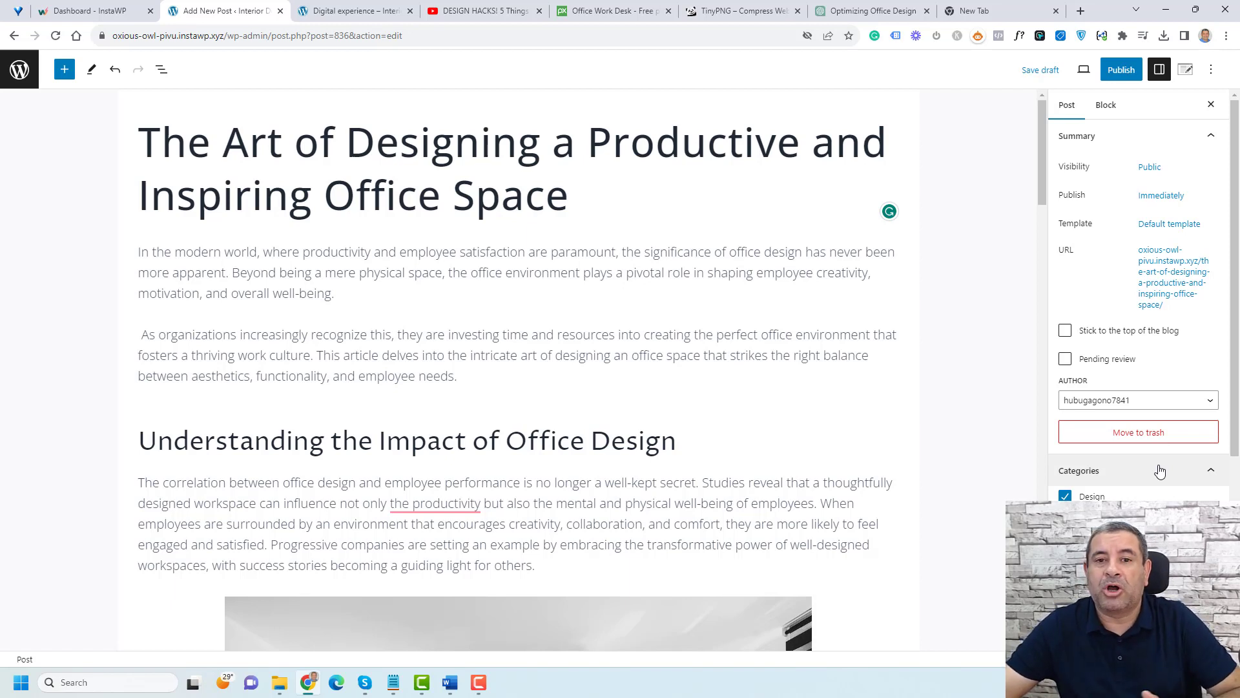
click(1160, 471)
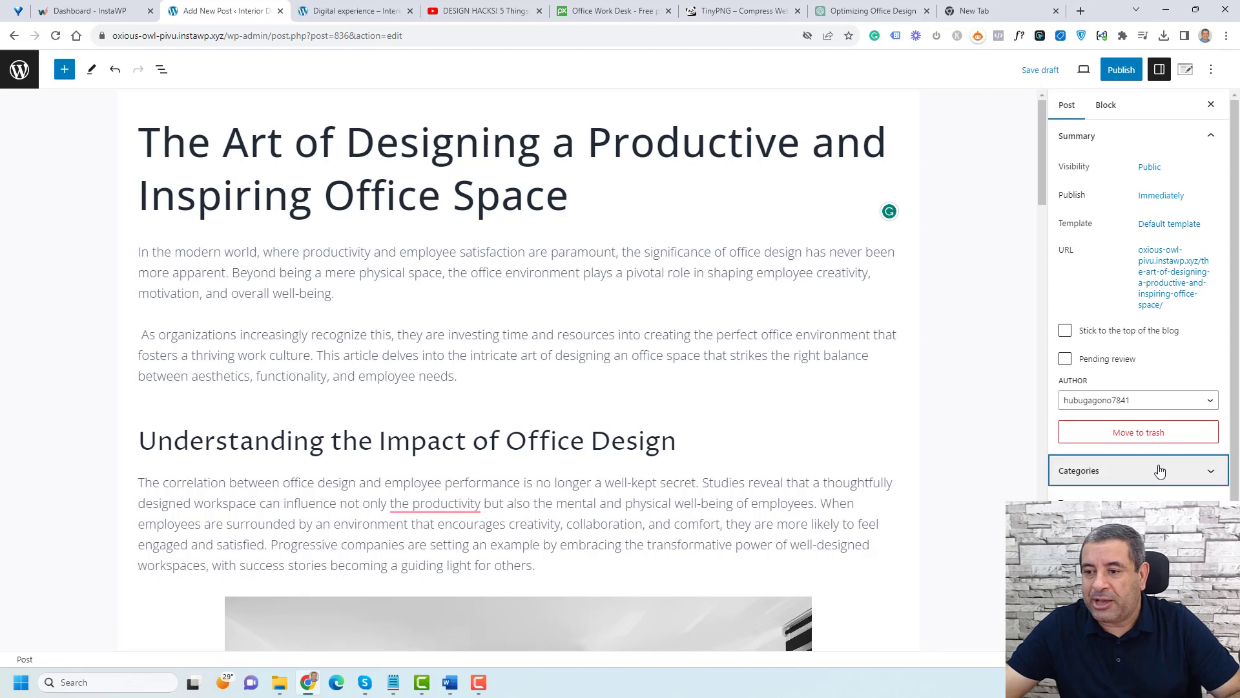
scroll(1160, 472, down, 1)
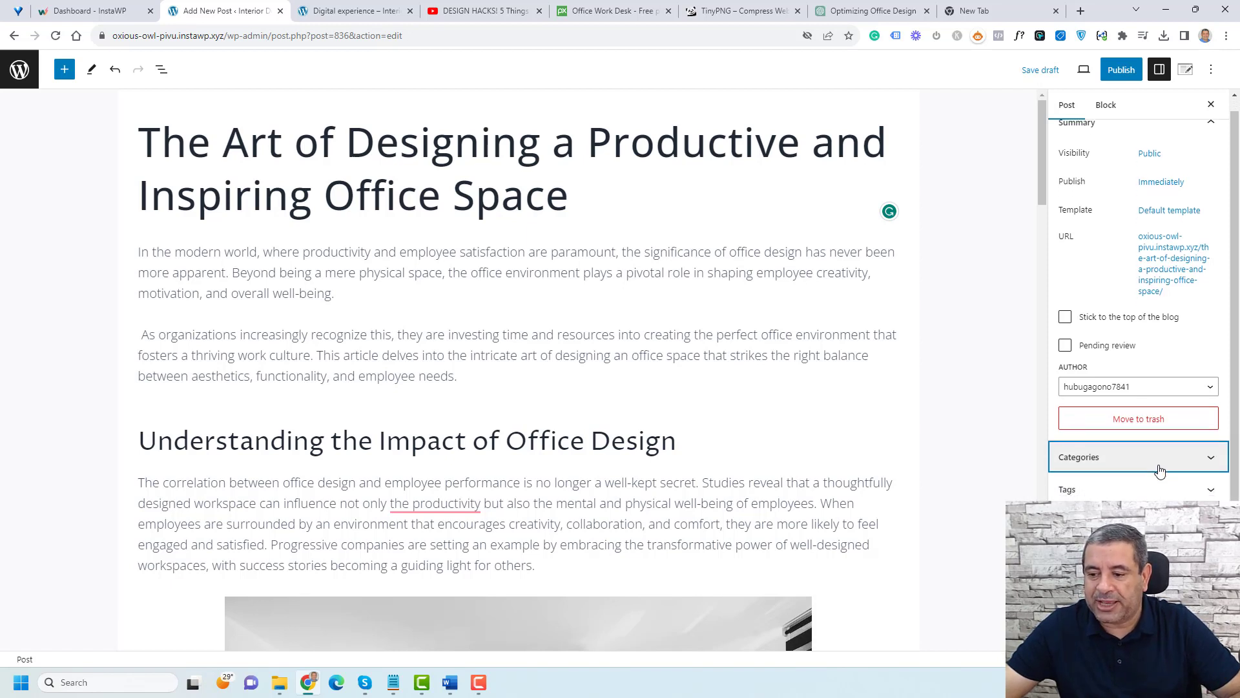
Step: Open the post's publish date and time settings and close them again without changes
scroll(1161, 472, up, 1)
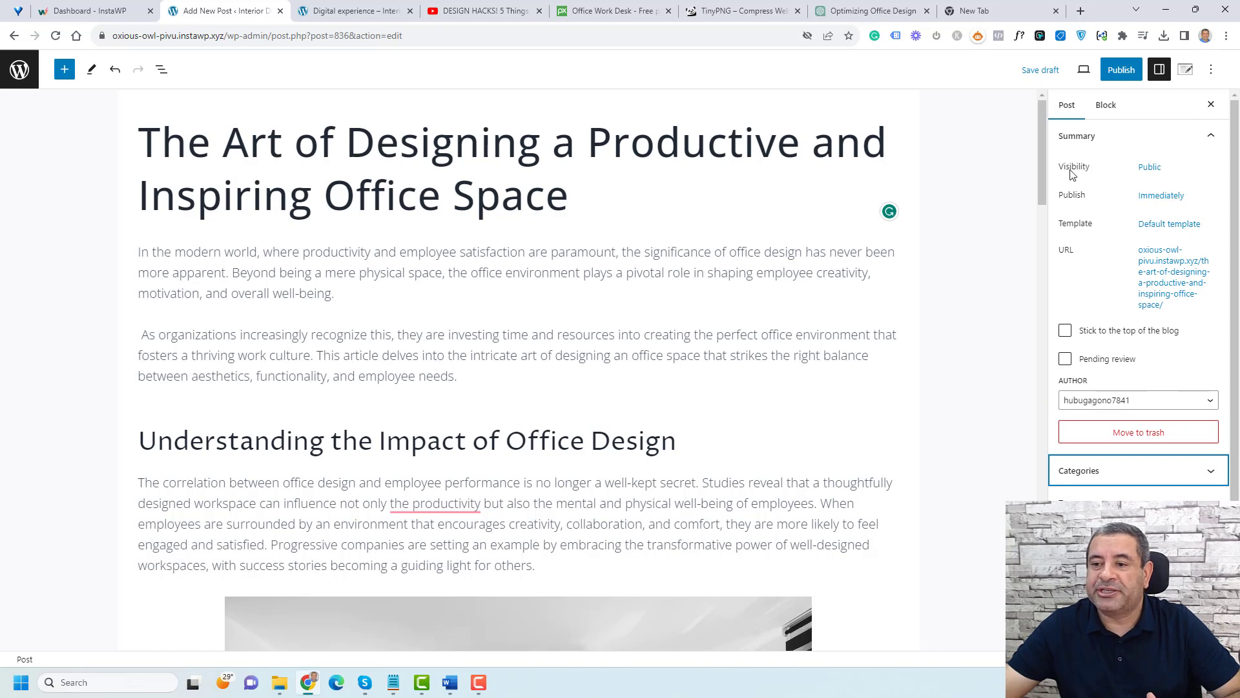
click(1143, 196)
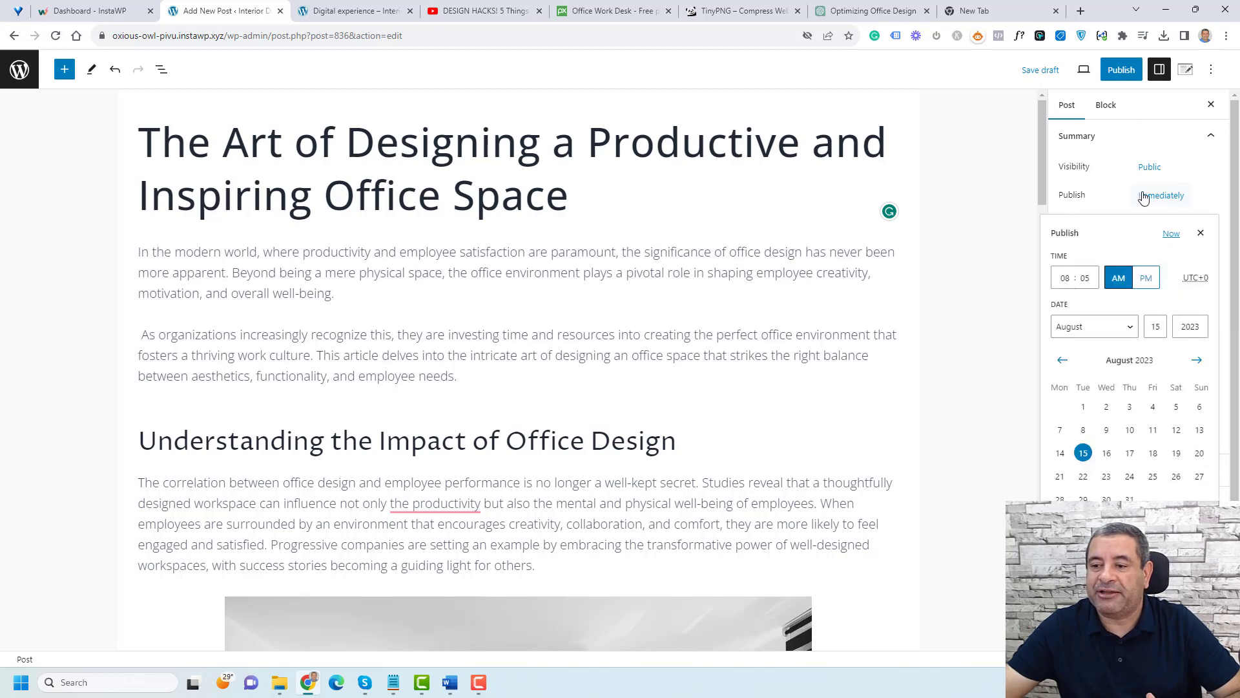
click(1143, 196)
click(1143, 196)
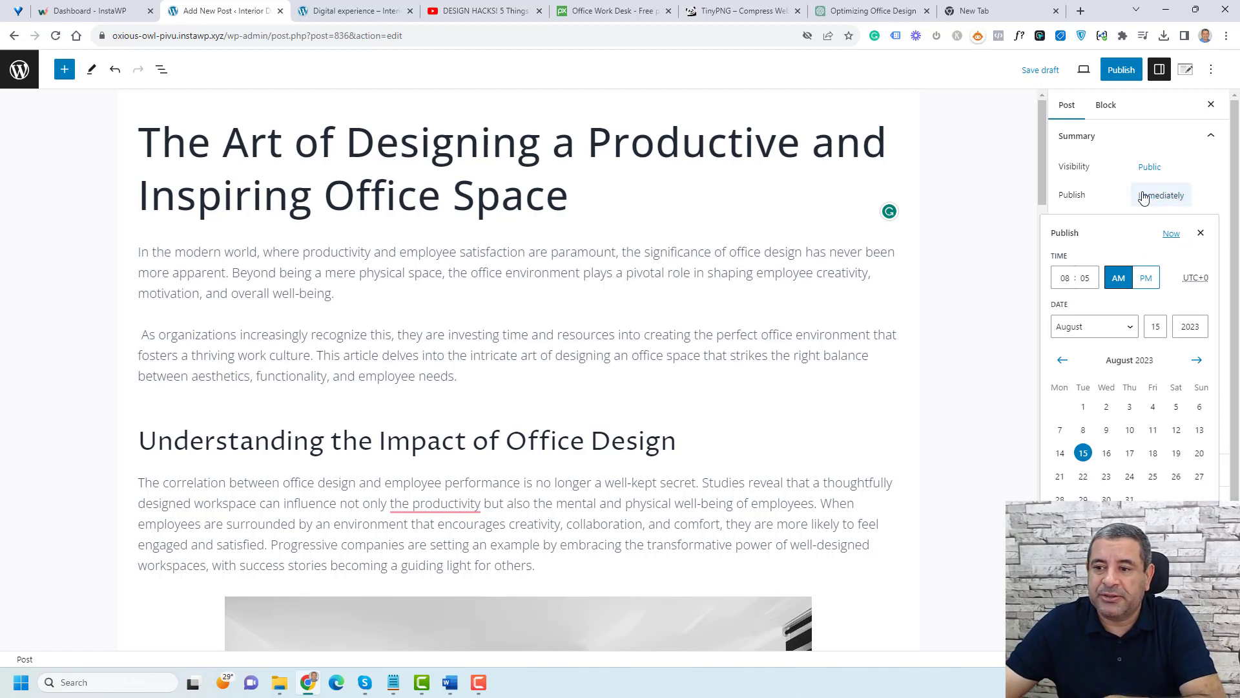
click(1143, 197)
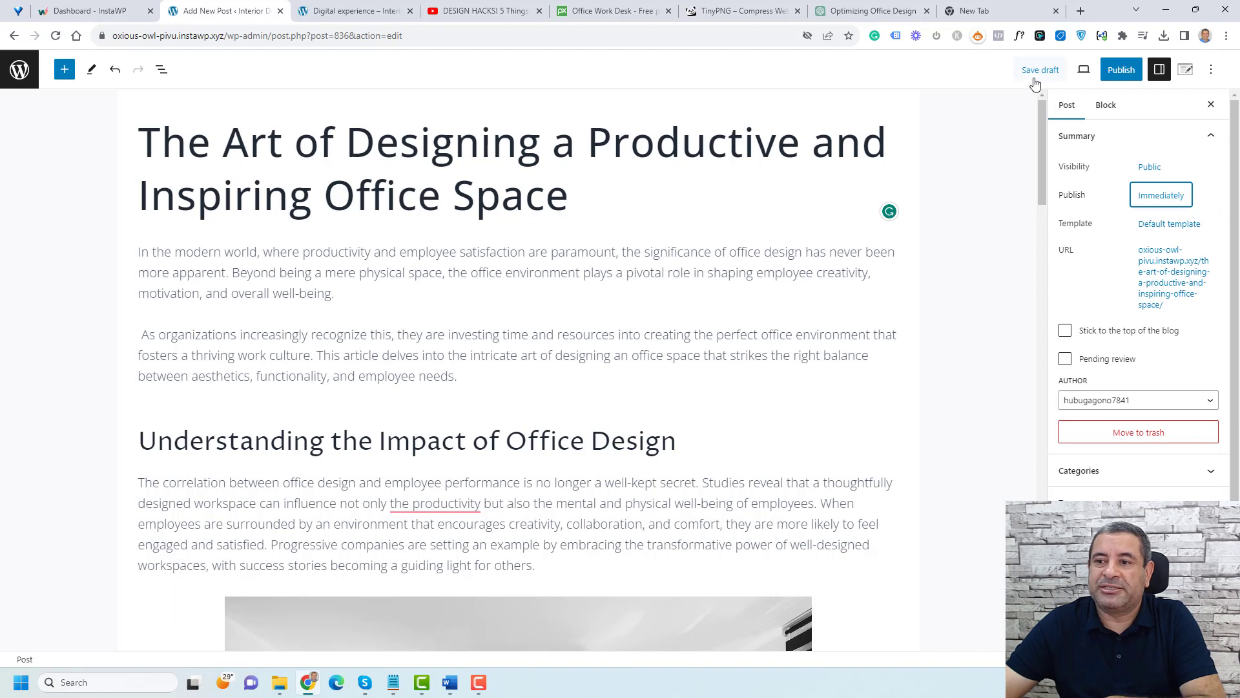
Step: Change the post's permalink slug to Best Office Design Practices
click(1146, 289)
click(1140, 383)
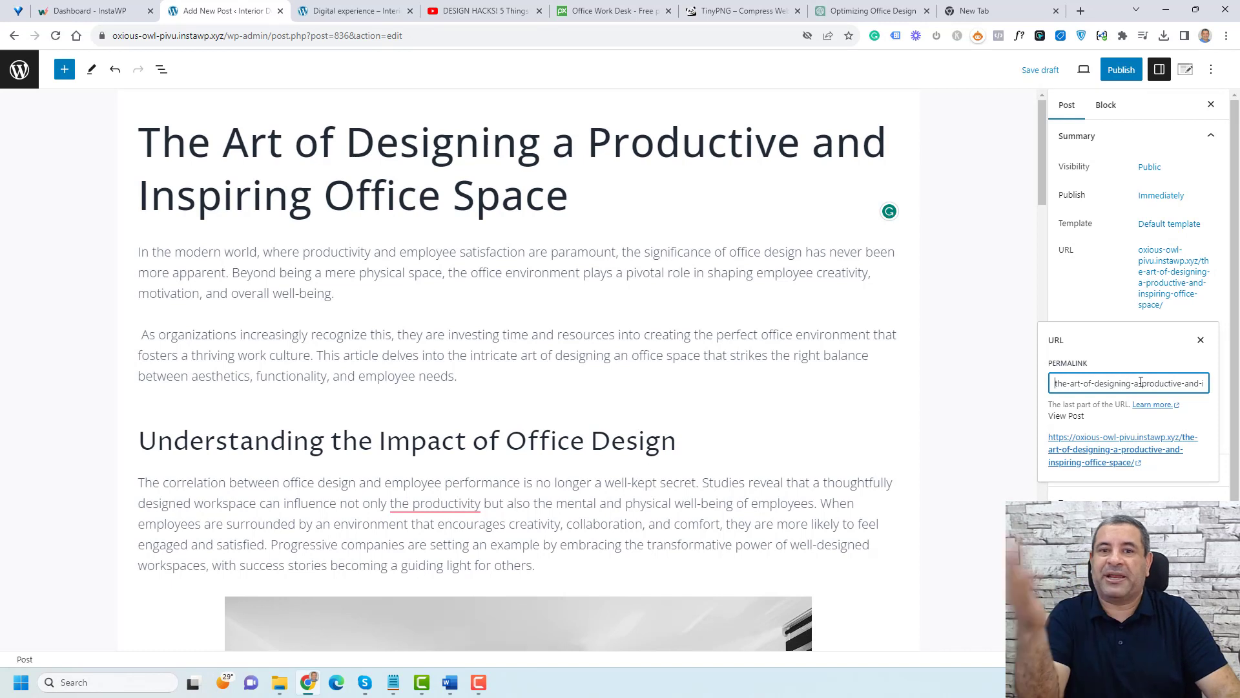
key(ctrl+a)
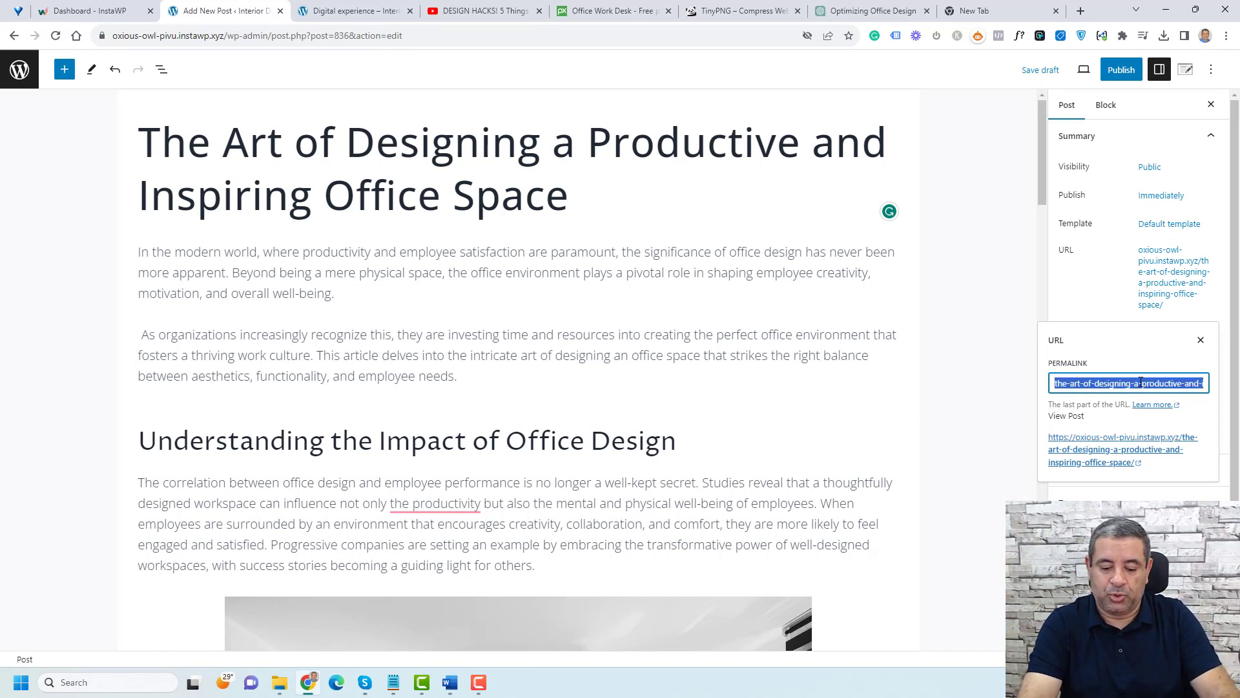
text(BEST)
key(BackSpace)
key(BackSpace)
key(BackSpace)
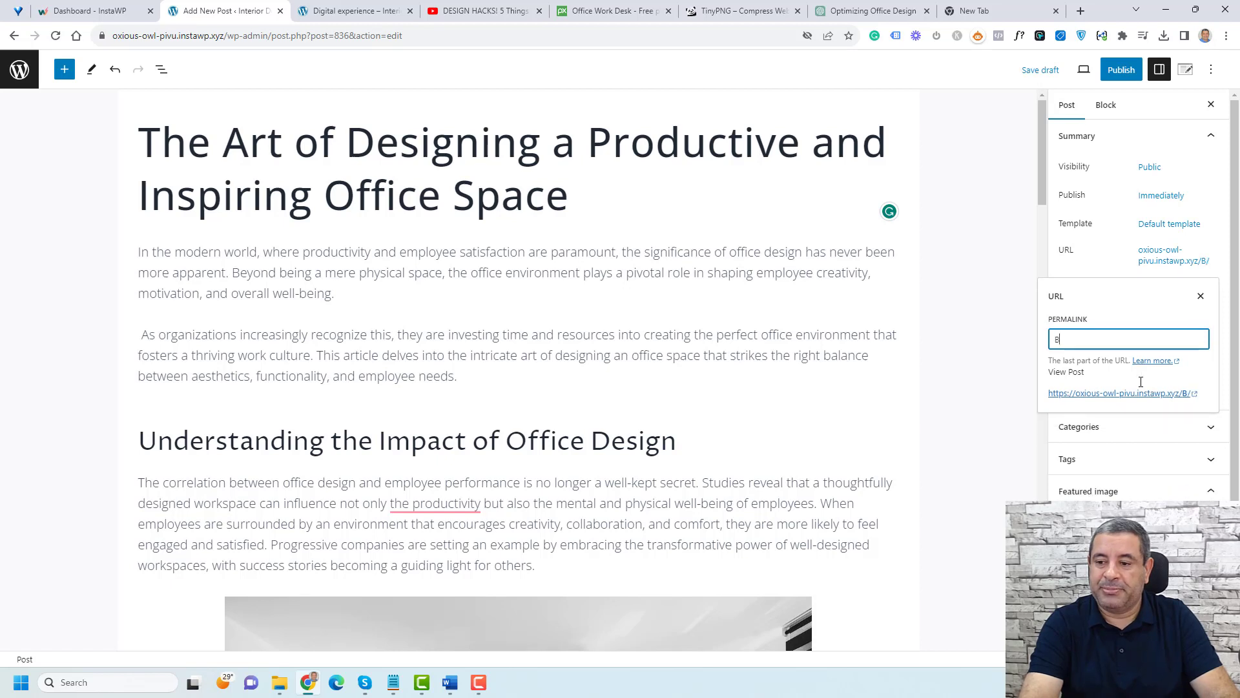
text(est O)
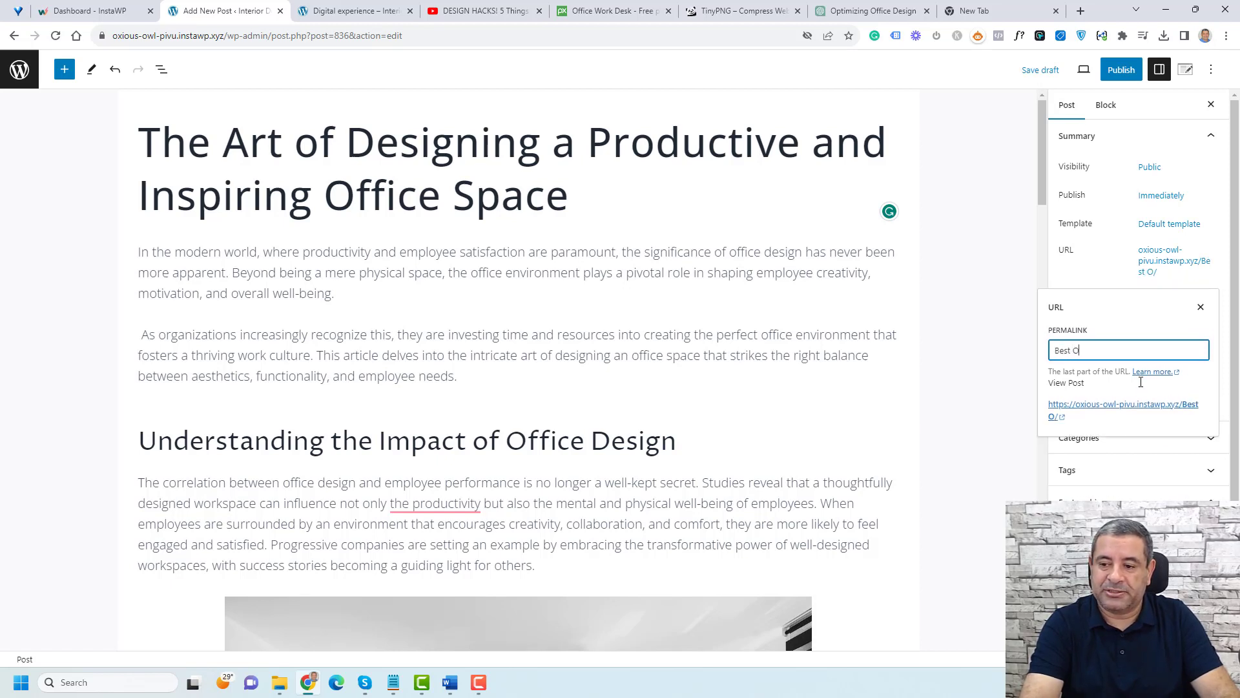
text(ffice )
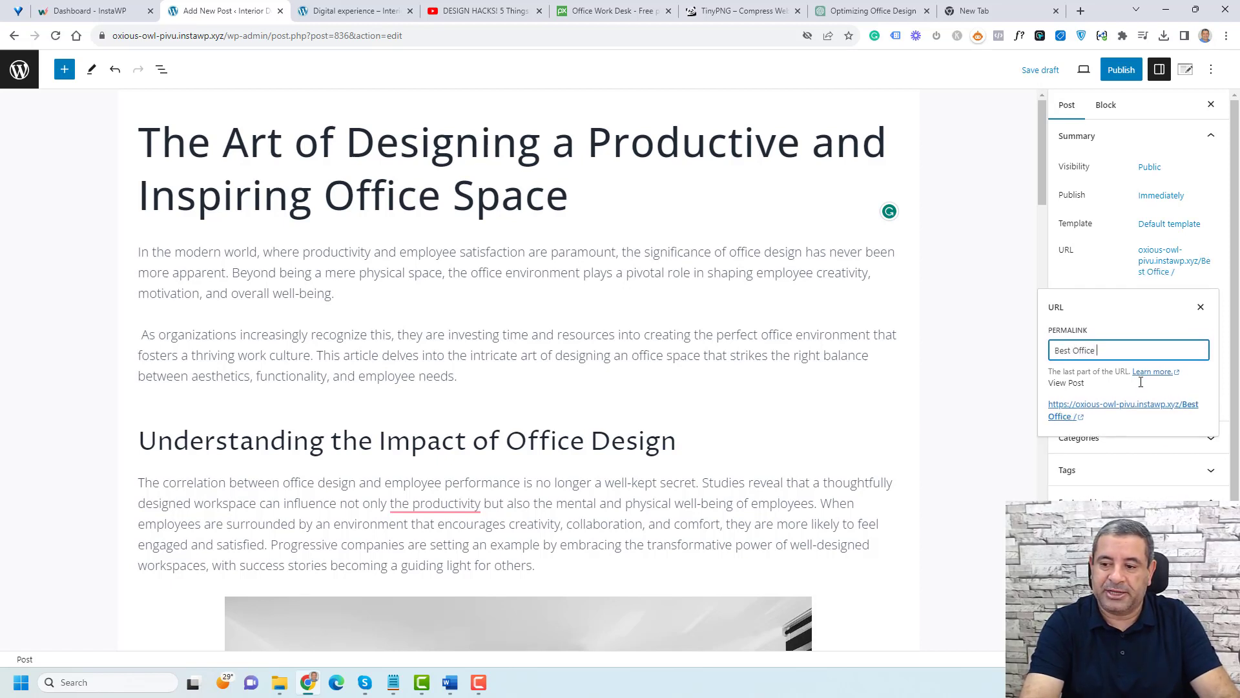
text(Design Pracri)
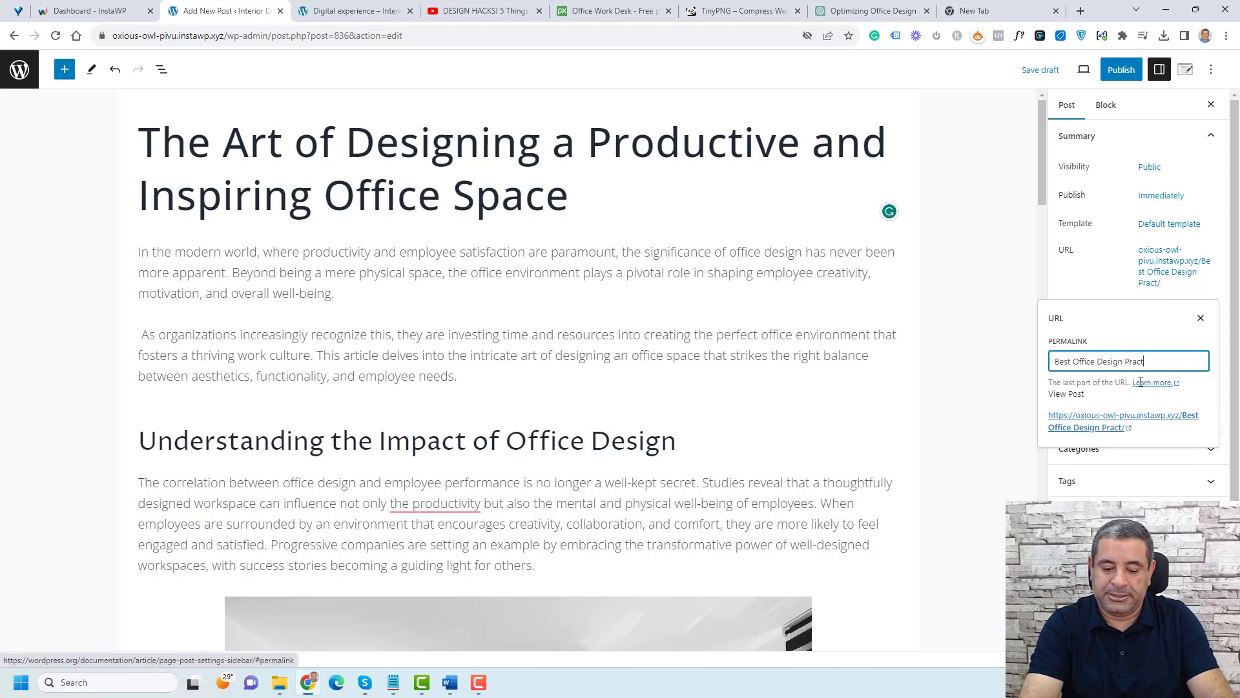
text(ices)
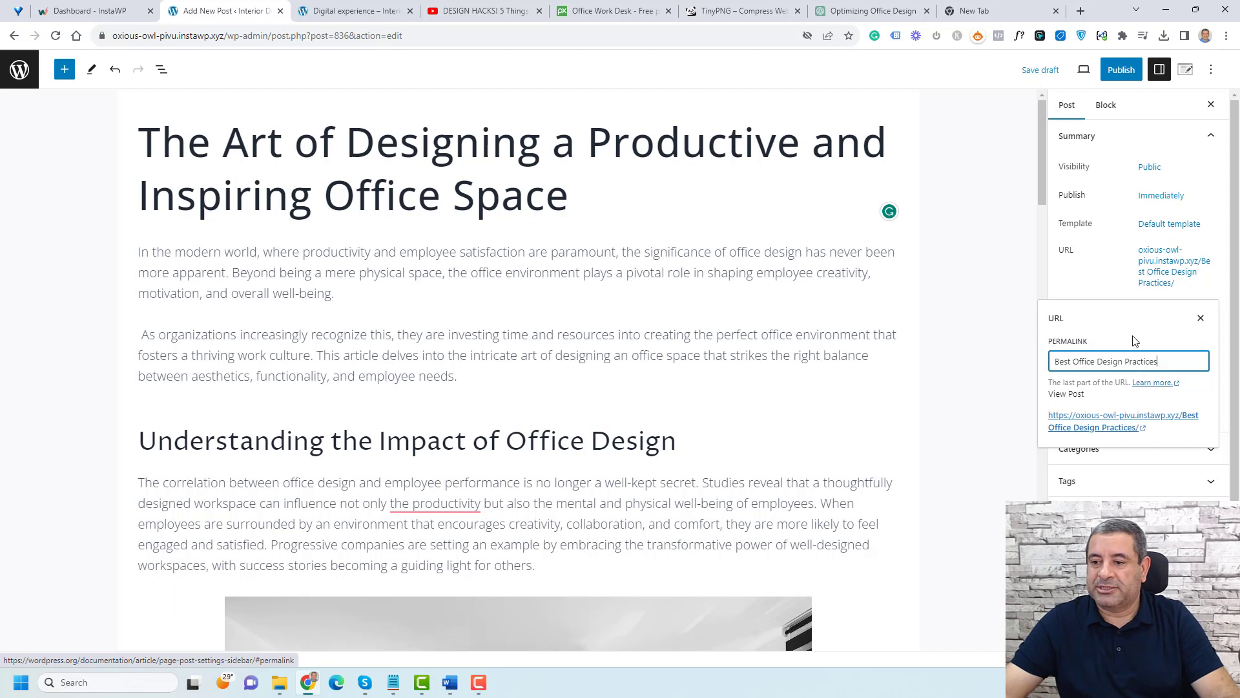
click(1132, 404)
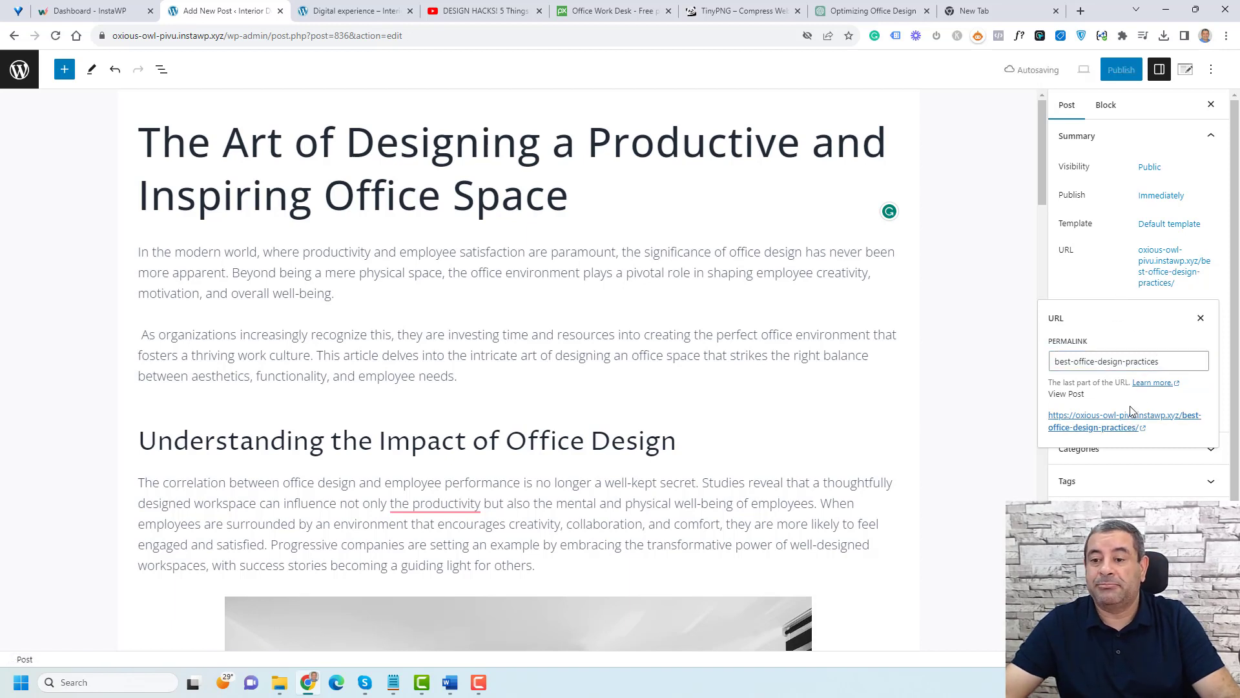
Step: Open the post's preview link in a new tab and scroll through the content
click(1125, 427)
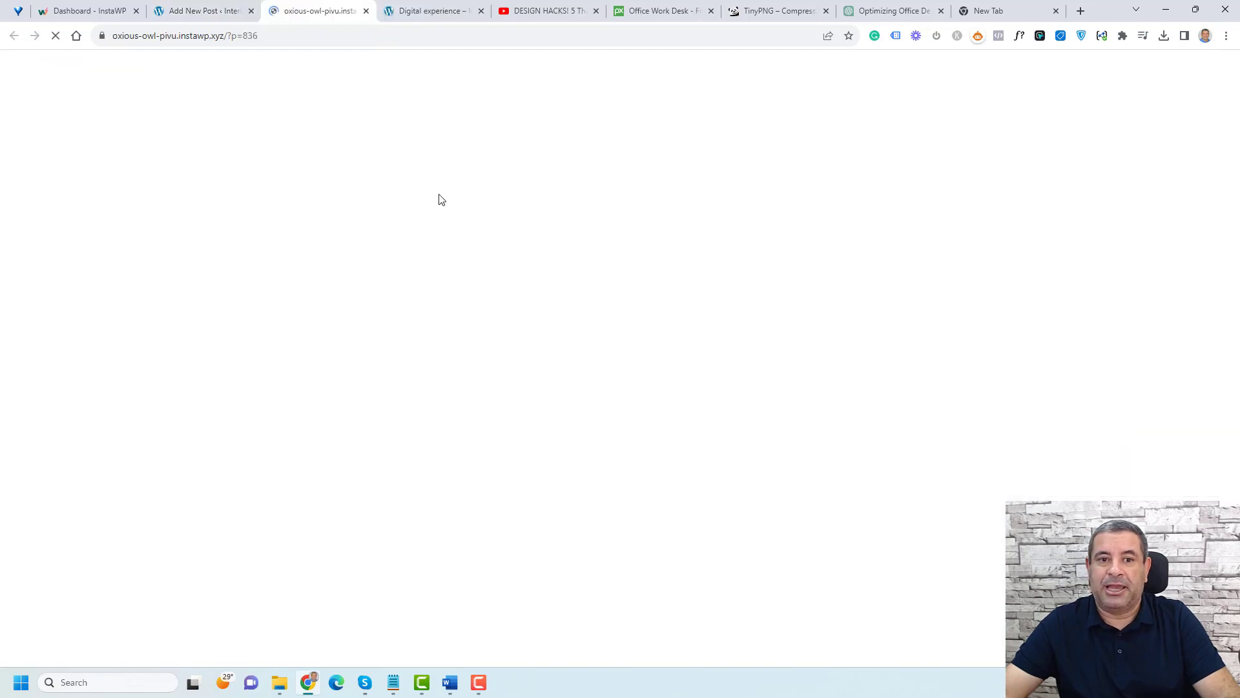
scroll(571, 288, down, 15)
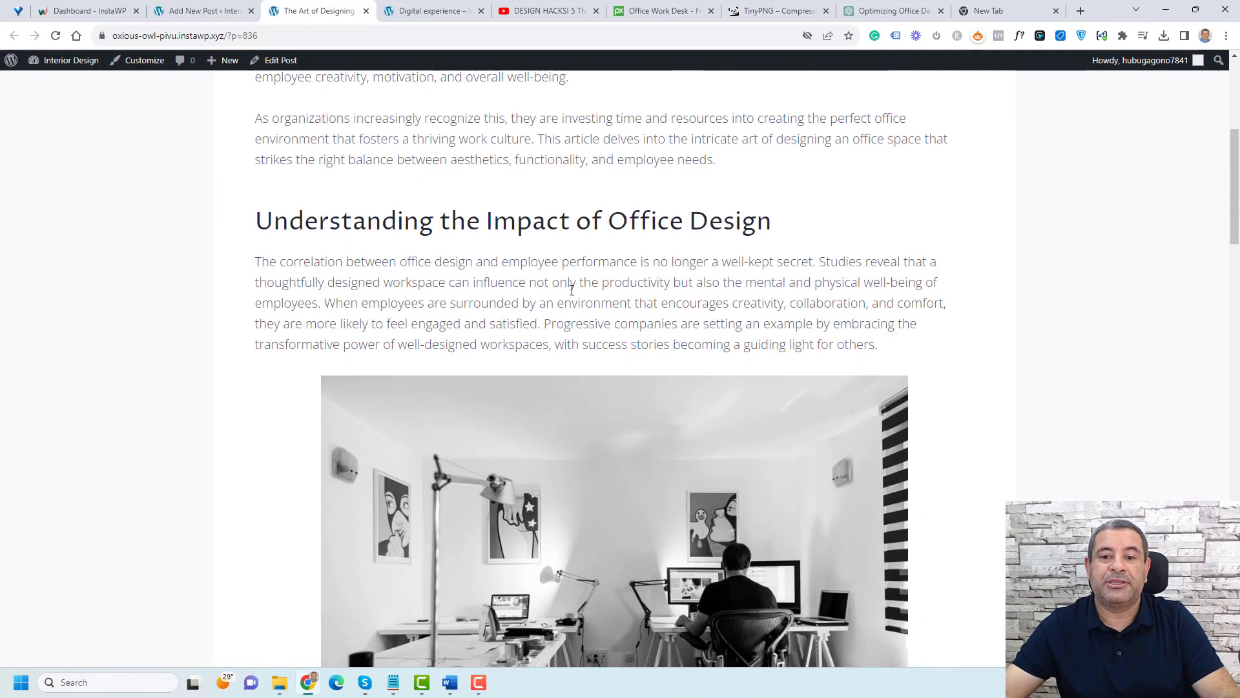
scroll(571, 291, up, 20)
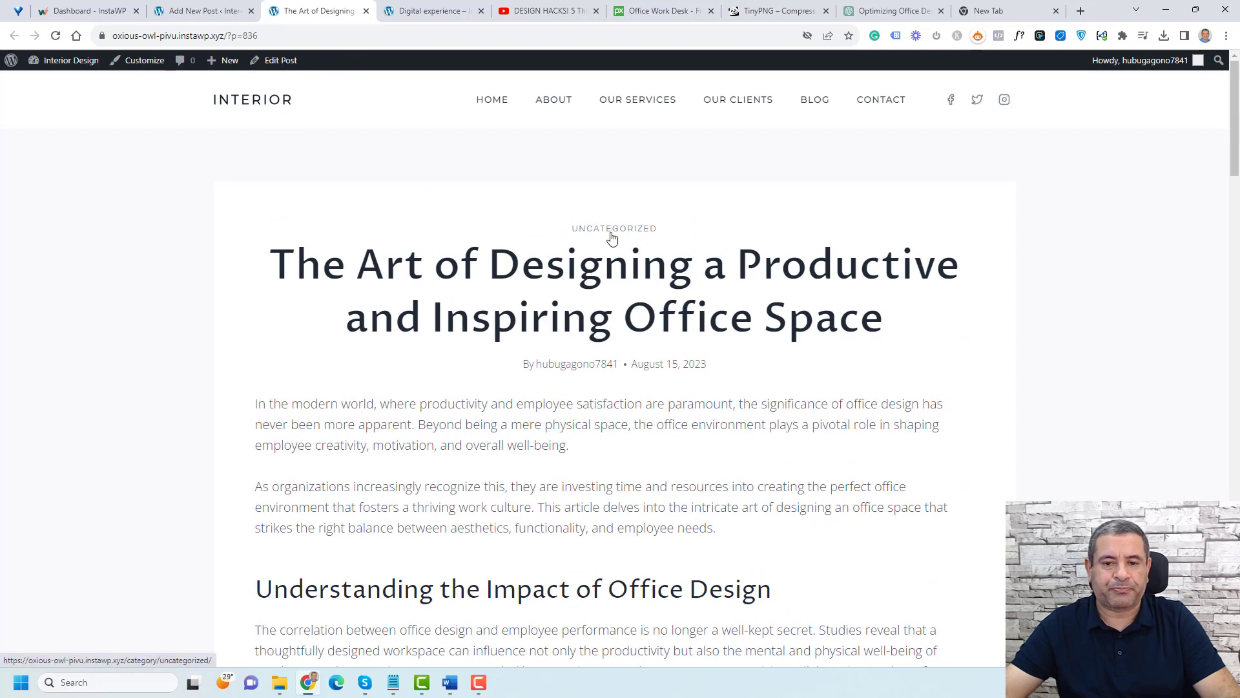
triple_click(581, 274)
click(581, 273)
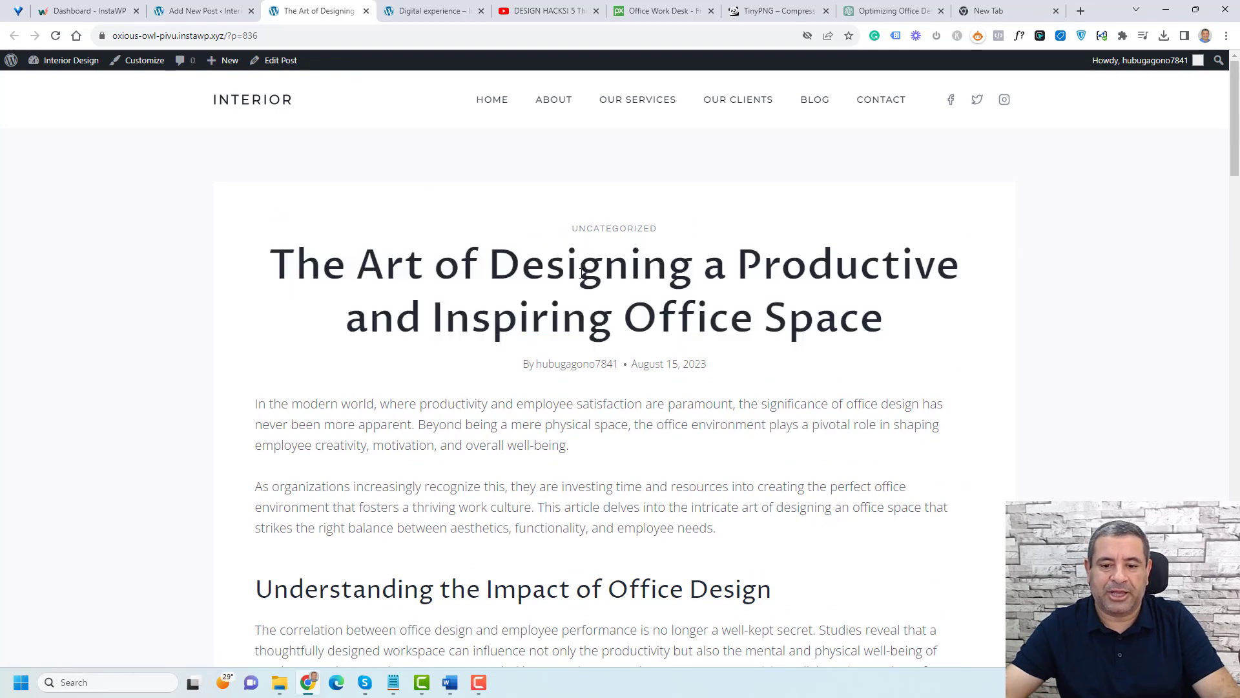
scroll(578, 265, down, 2)
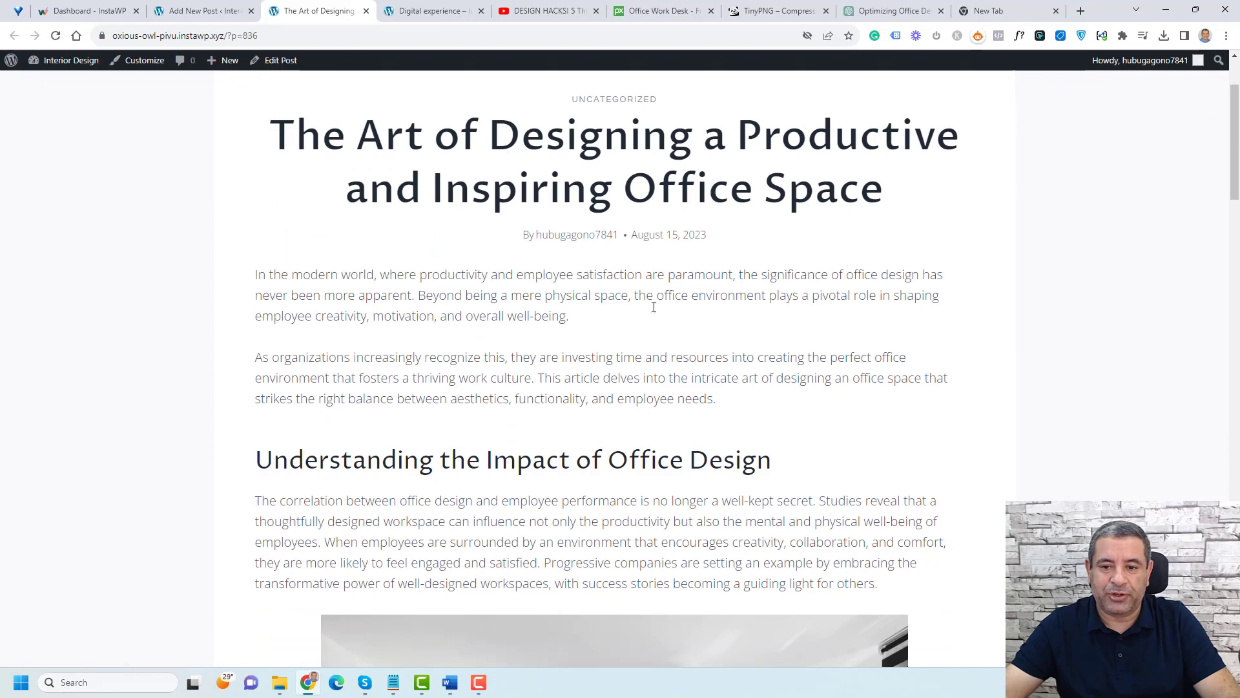
scroll(653, 316, down, 15)
scroll(652, 321, down, 8)
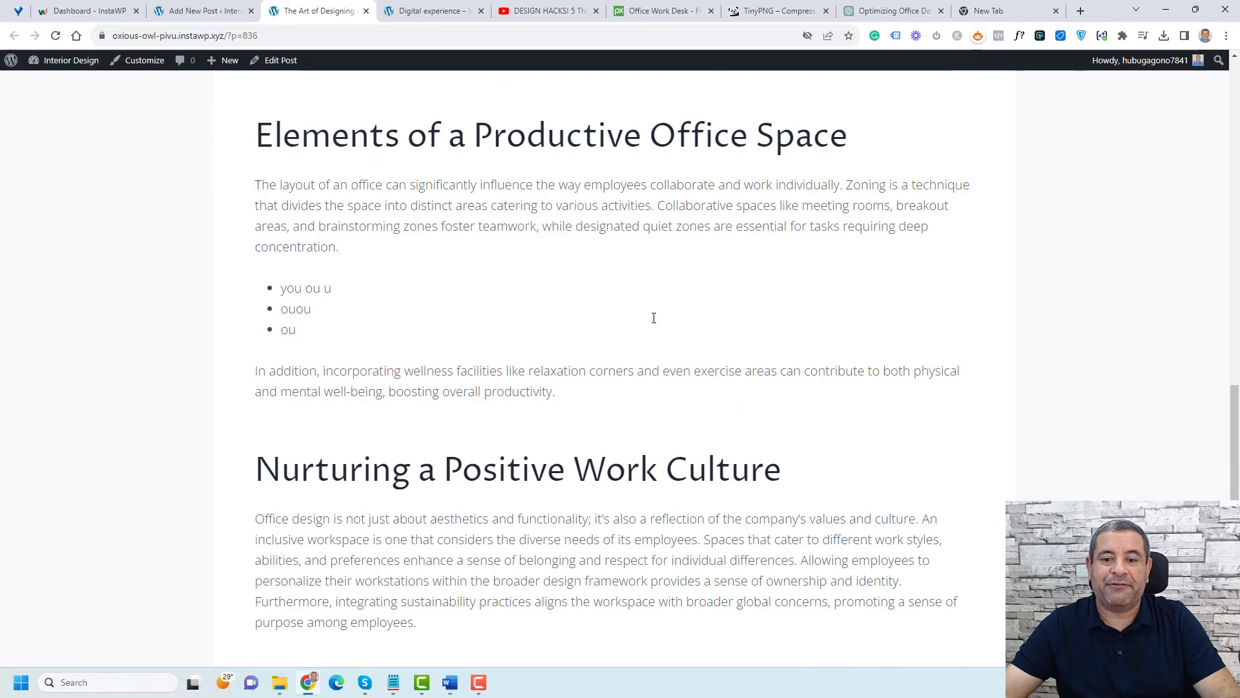
scroll(653, 318, up, 20)
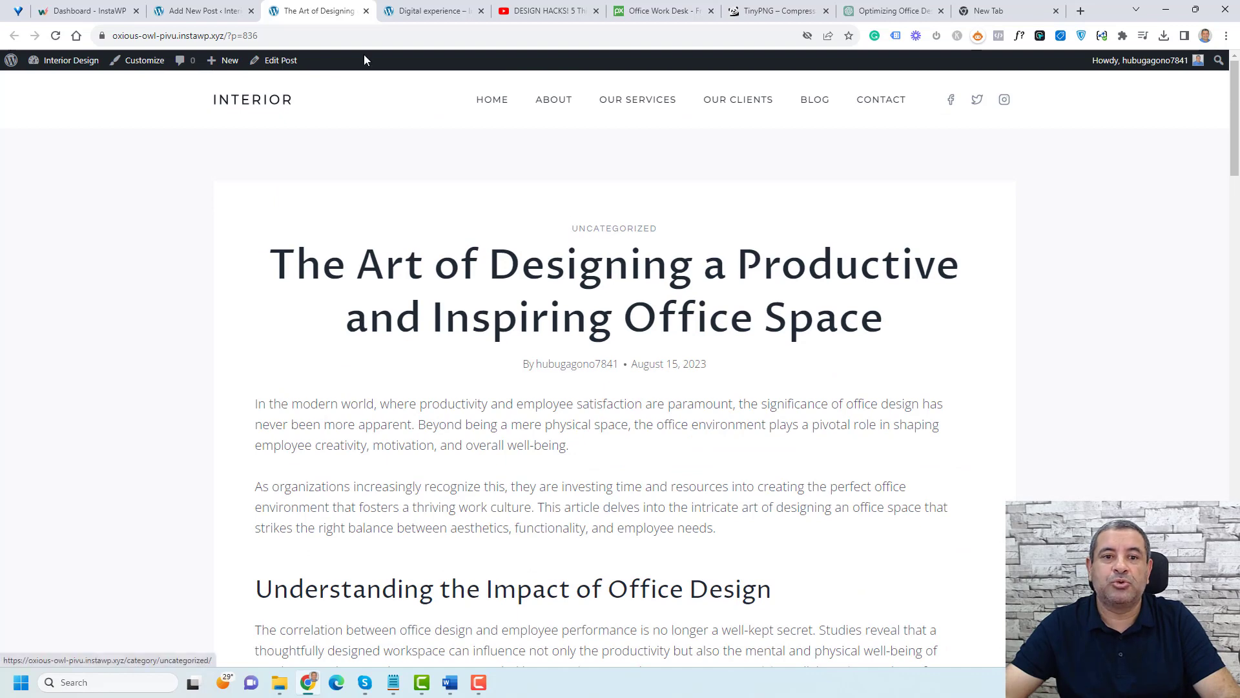
Step: Return to the editor, review the selected categories, and publish the post
click(197, 6)
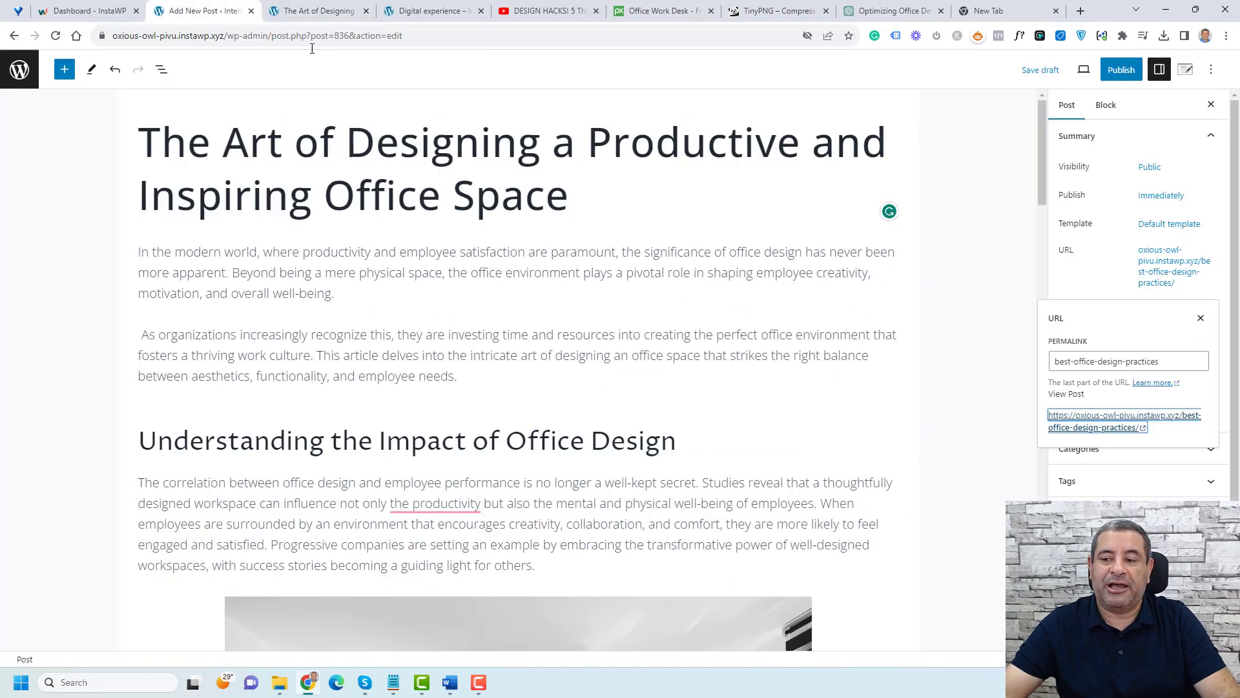
click(1116, 274)
scroll(1168, 498, down, 1)
click(1146, 396)
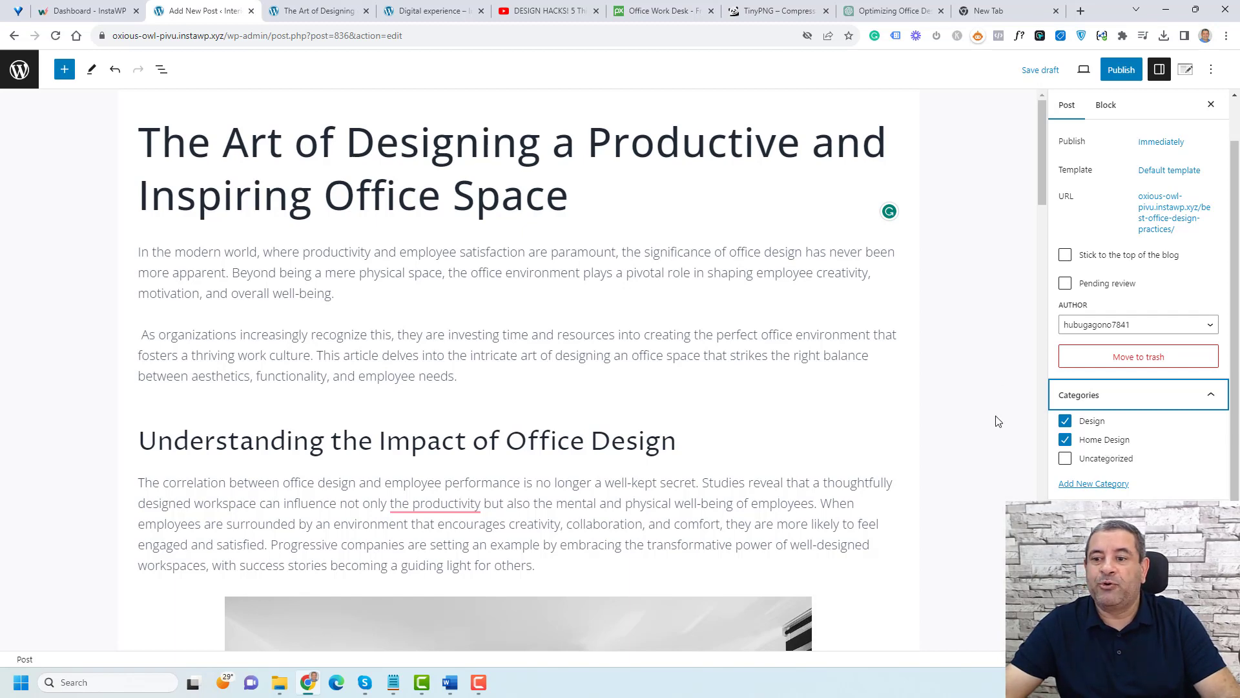
key(ctrl+Tab)
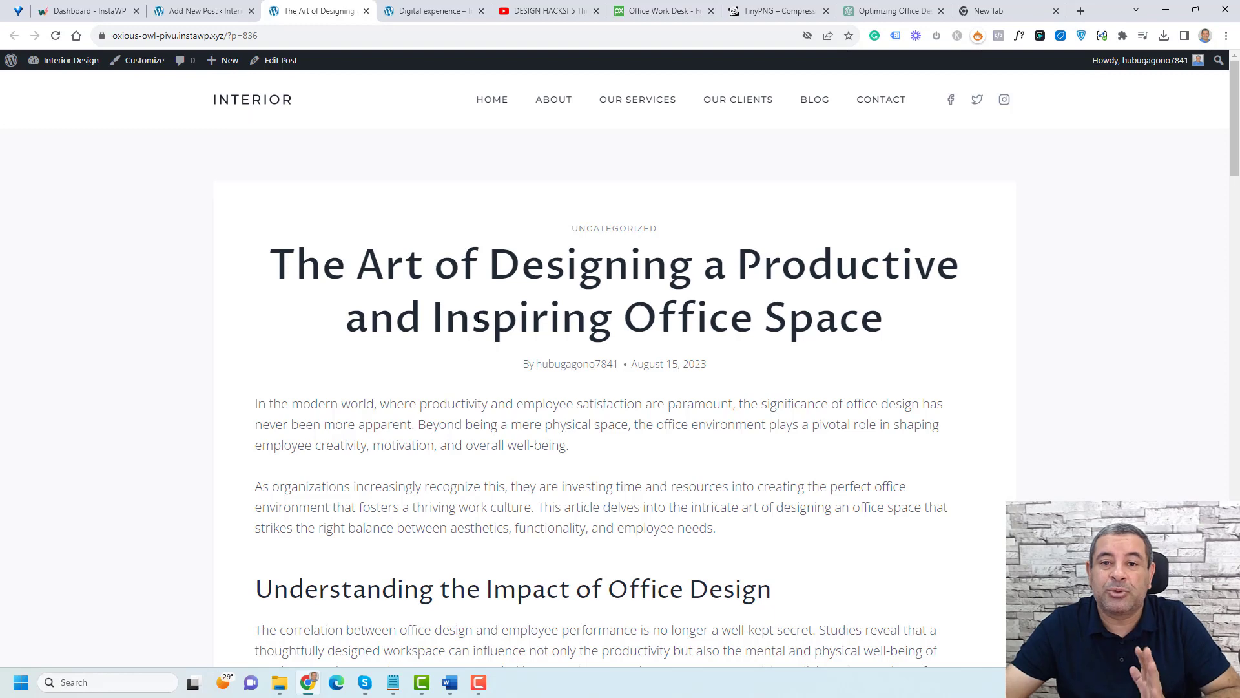
click(204, 11)
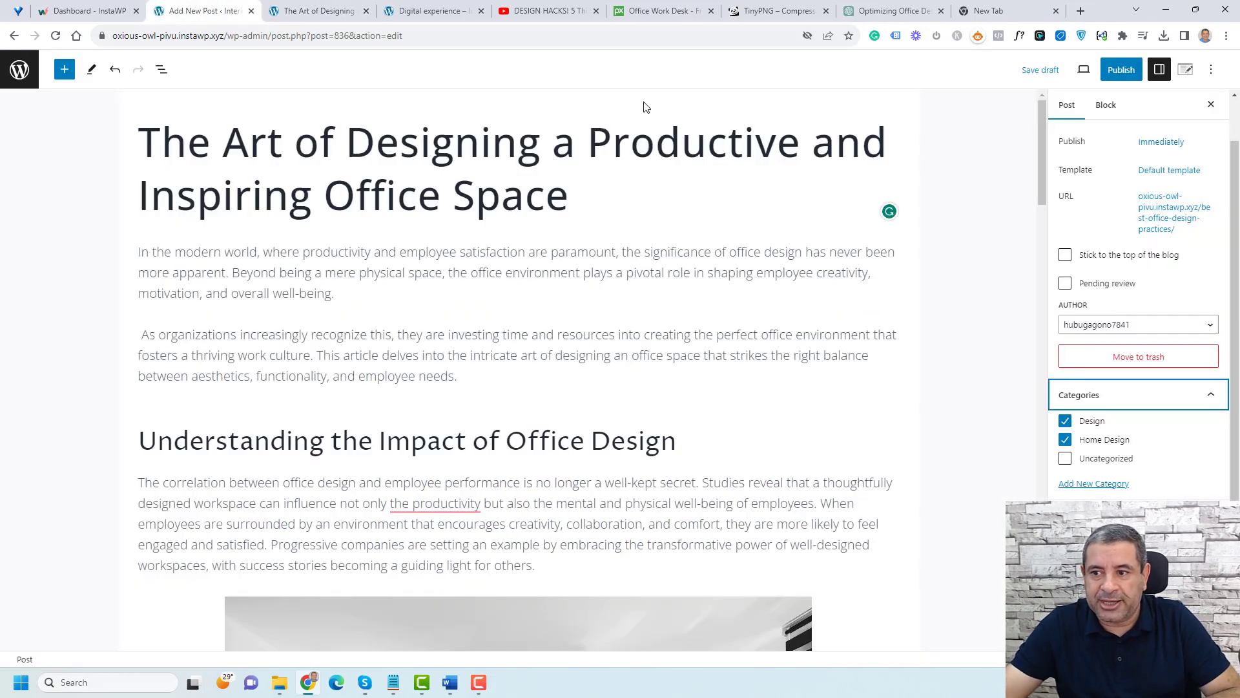
click(1124, 73)
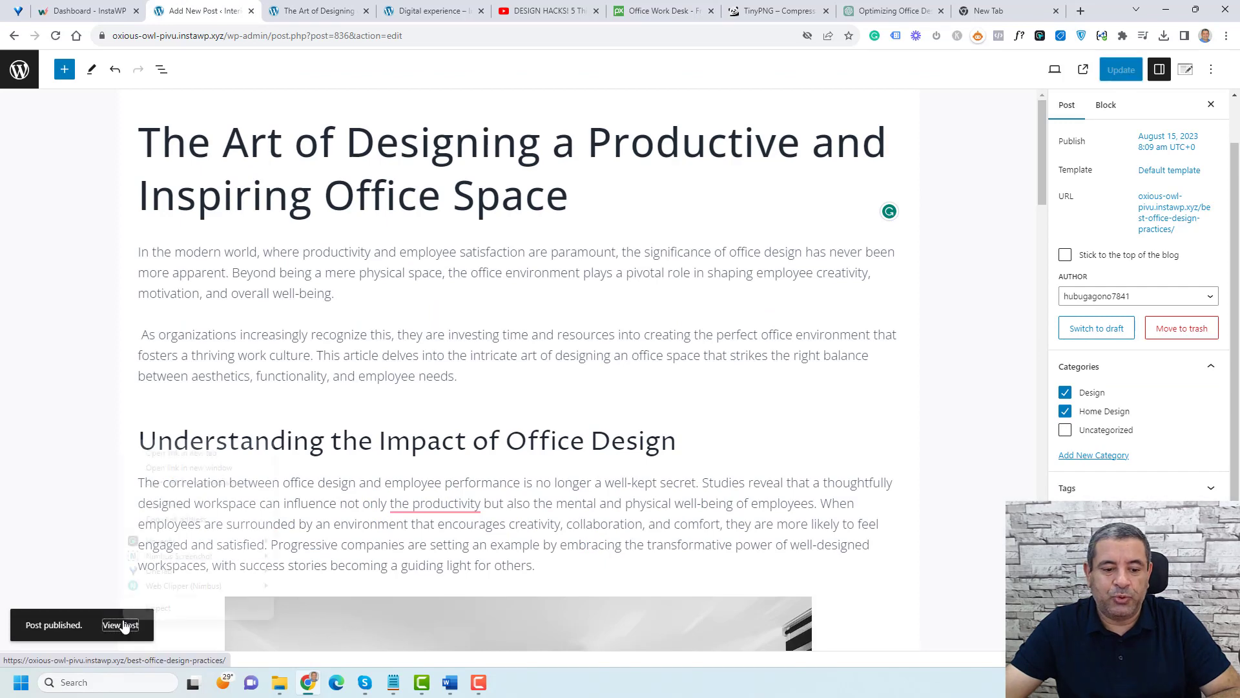
Step: Open the published post in a new tab, scroll through it, then view it in the blog listing
right_click(122, 624)
click(173, 449)
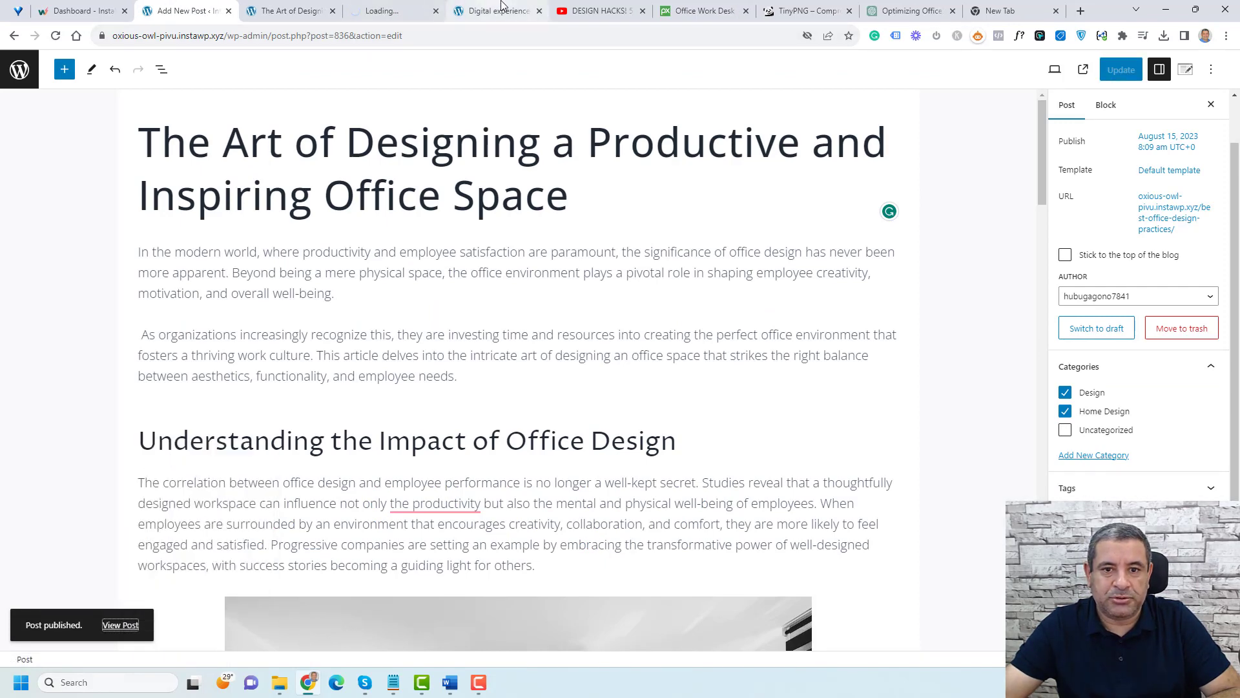
click(408, 13)
scroll(646, 267, down, 2)
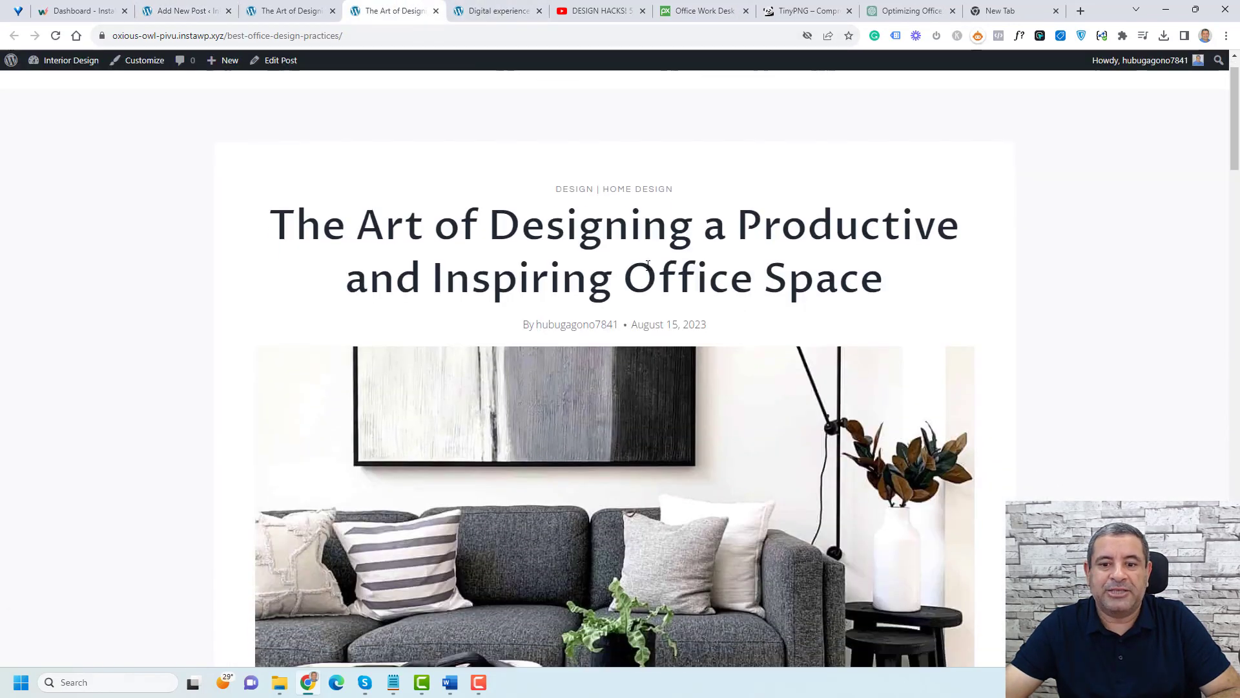
scroll(646, 267, up, 2)
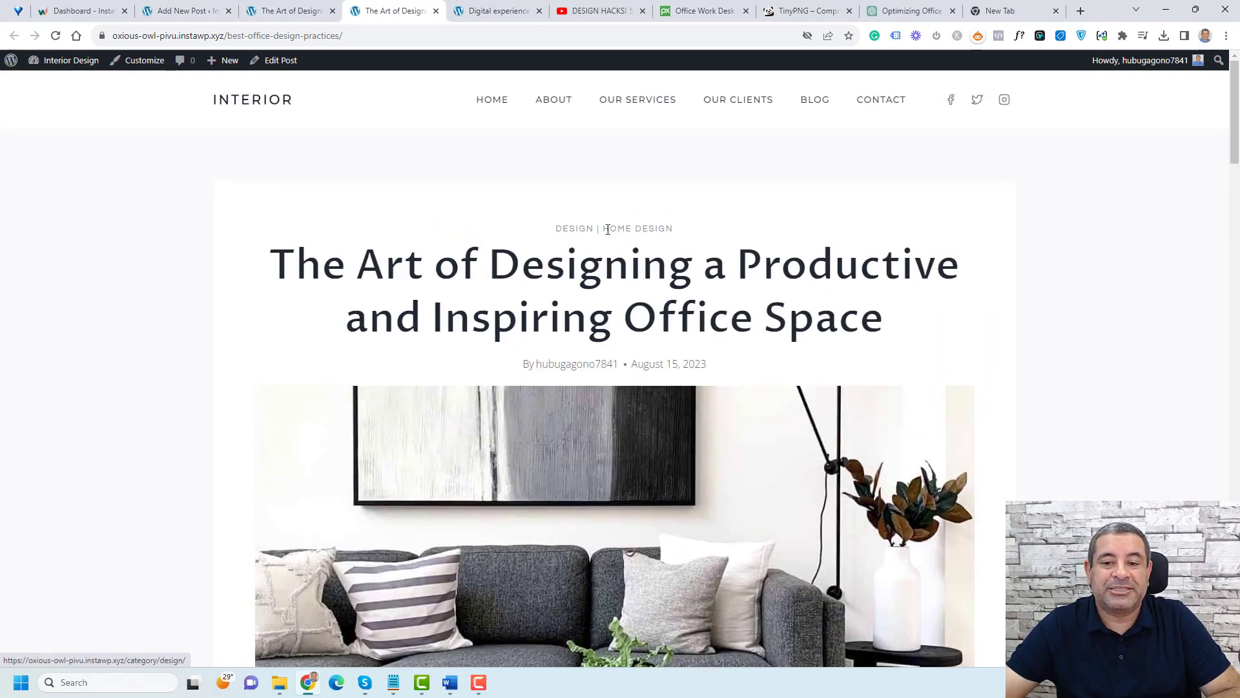
scroll(669, 270, down, 3)
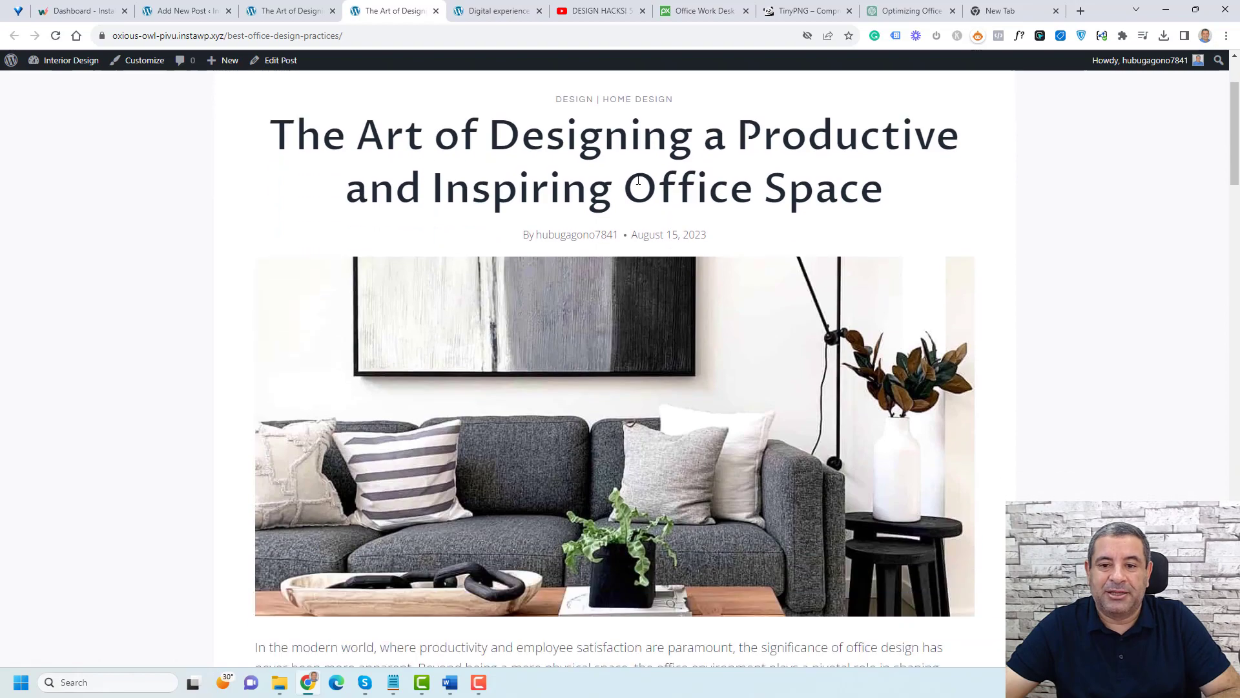
scroll(600, 354, down, 3)
scroll(601, 354, down, 10)
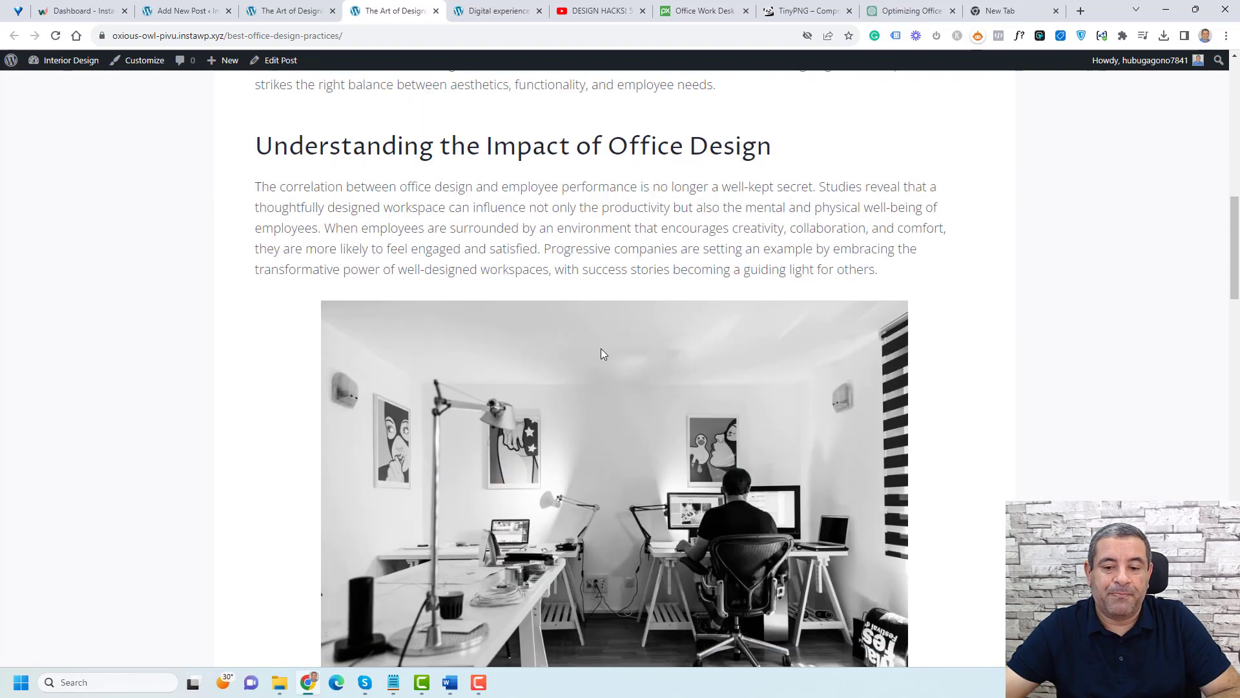
scroll(601, 354, up, 7)
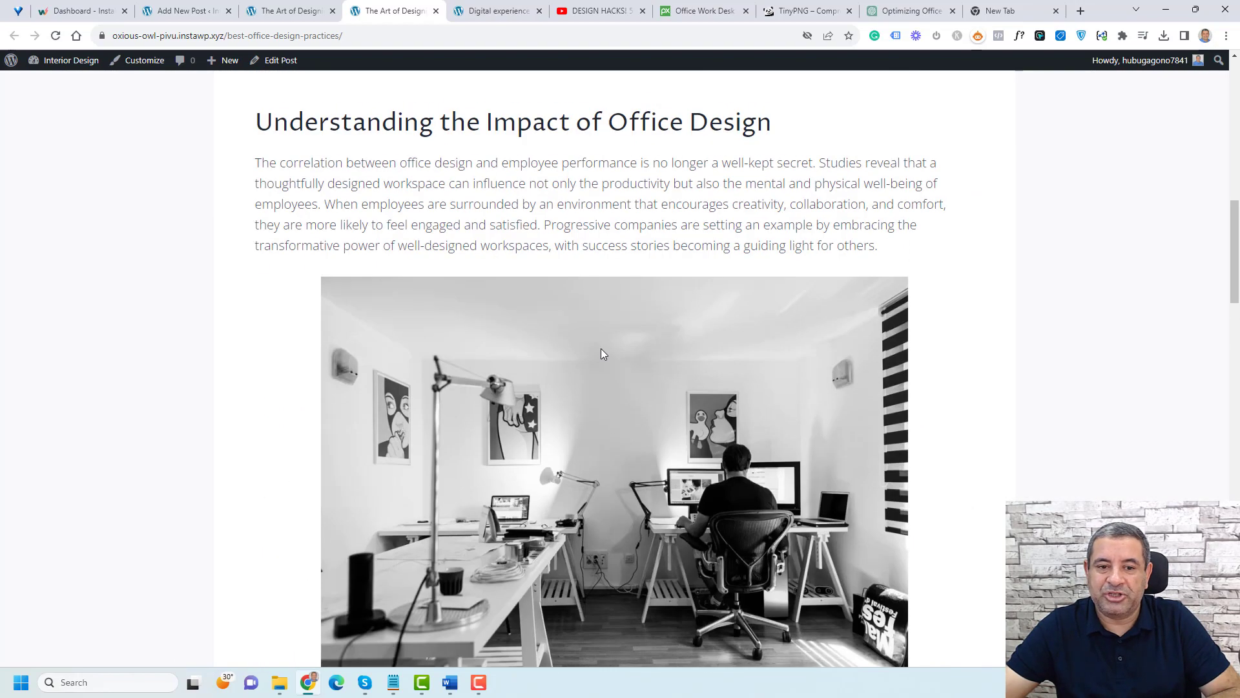
scroll(601, 354, down, 15)
scroll(600, 354, down, 5)
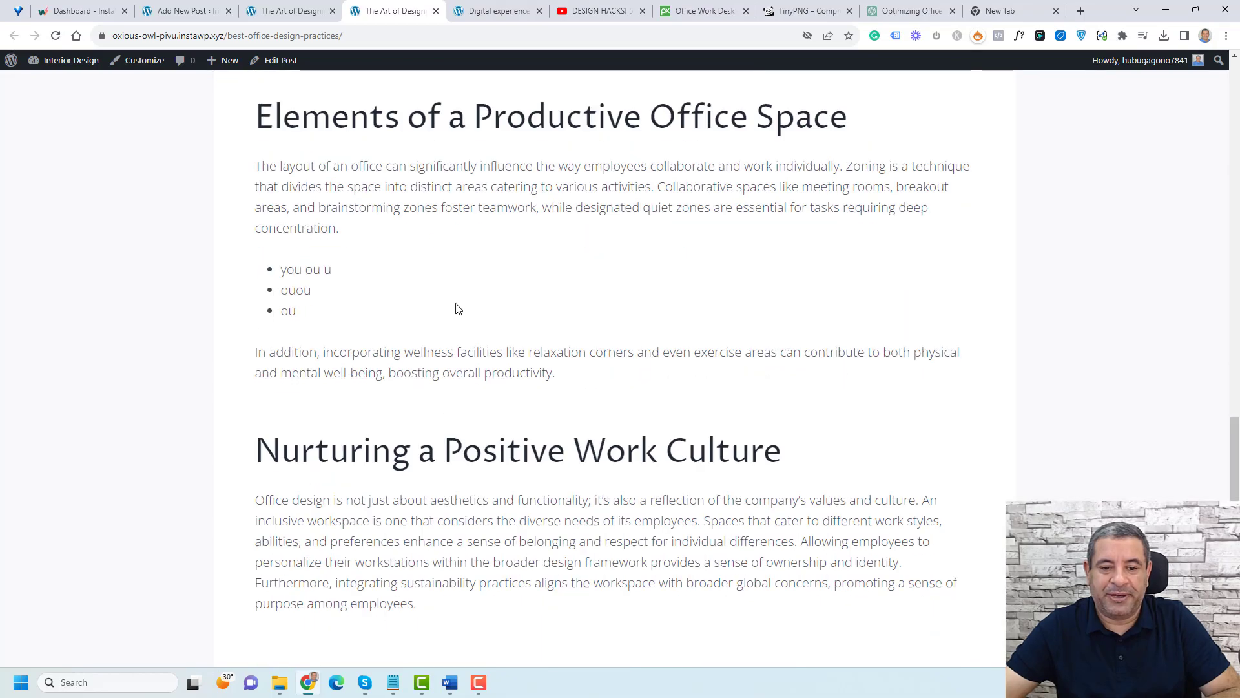
scroll(456, 309, down, 12)
scroll(457, 309, up, 20)
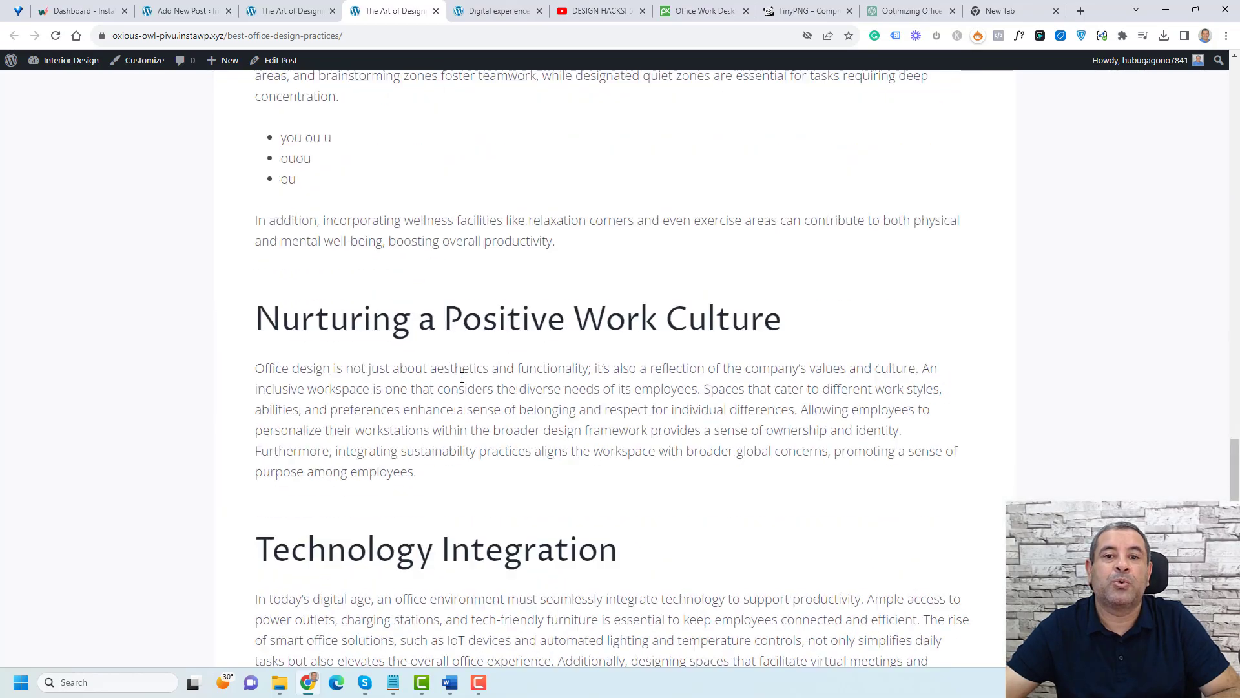
scroll(462, 377, up, 12)
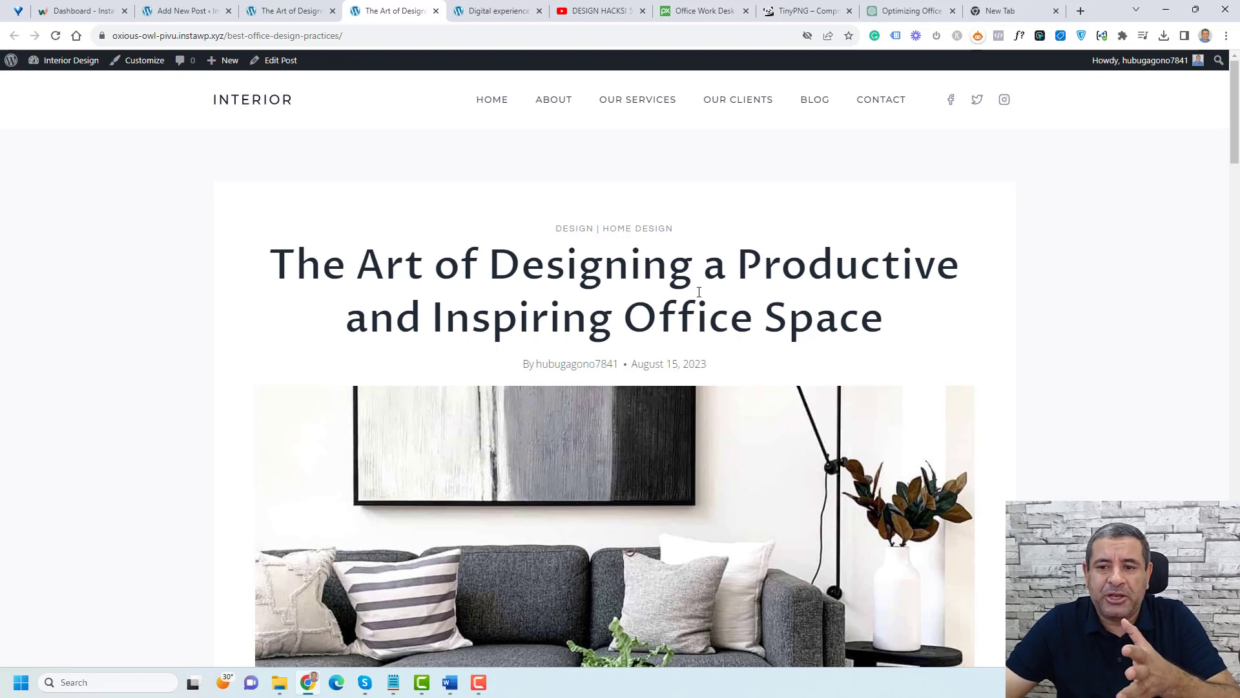
click(806, 103)
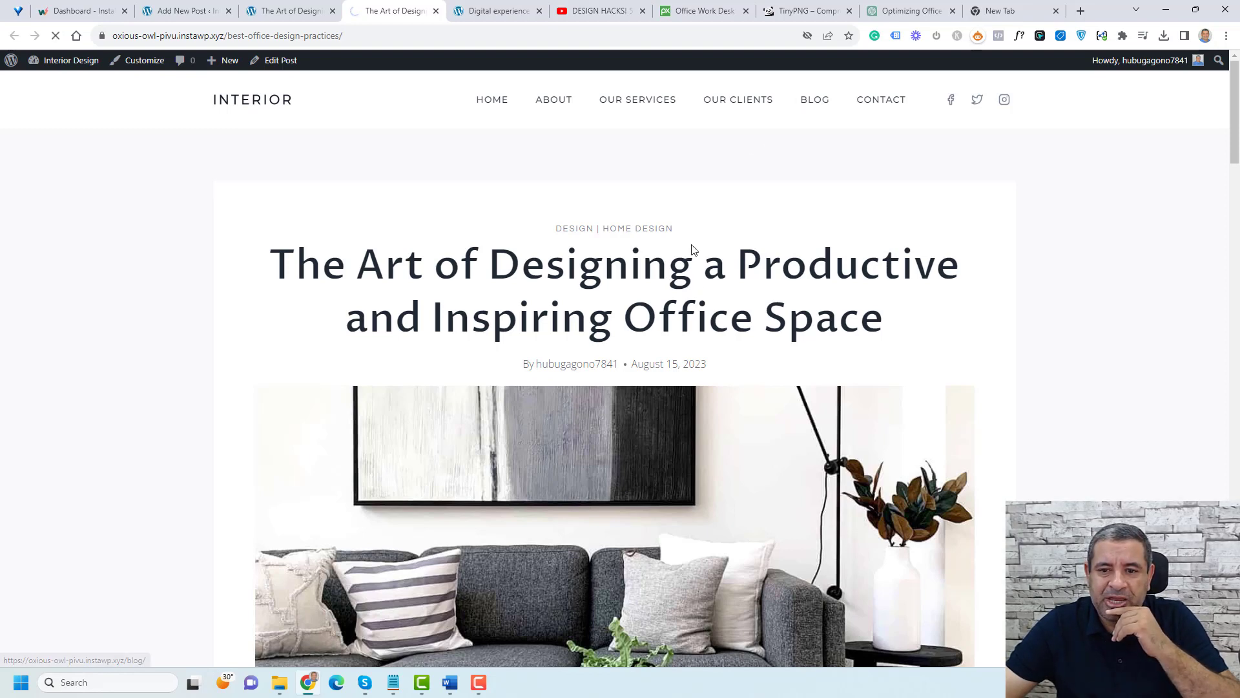
scroll(691, 249, down, 3)
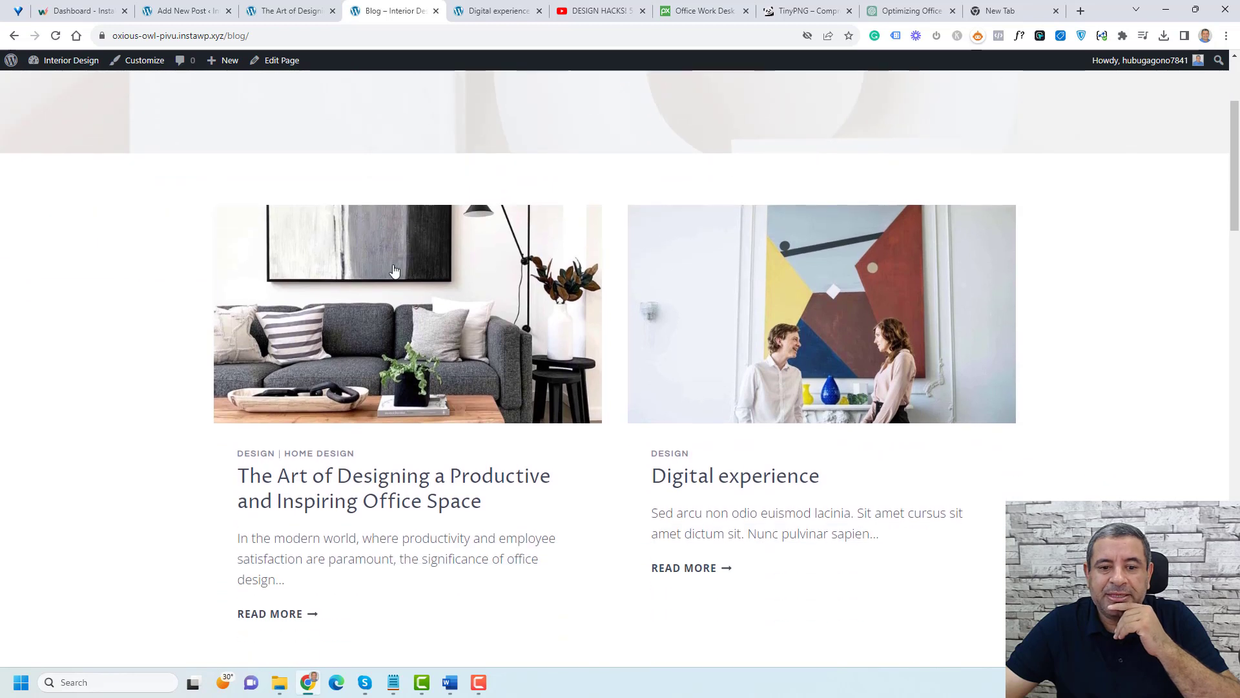
Step: Open the published office-design post from the blog listing
scroll(388, 281, down, 2)
scroll(397, 304, up, 2)
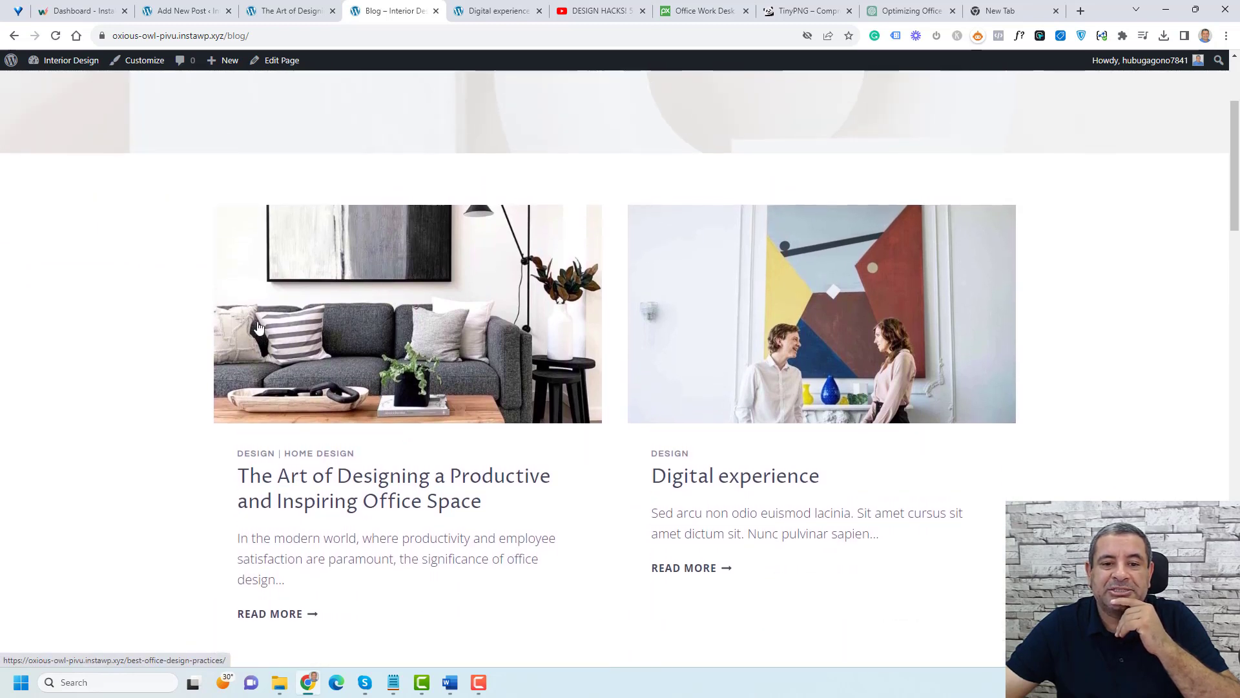
click(408, 332)
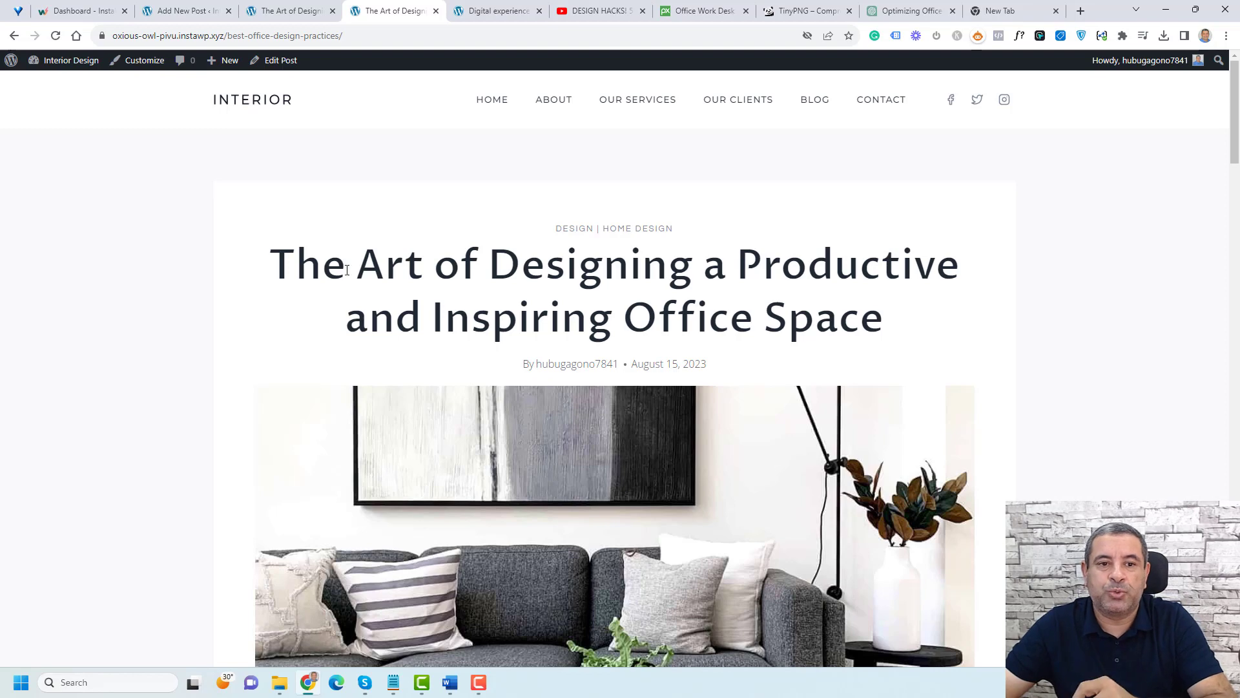
Step: Return to the post editor and review the post's author, categories and featured image settings
click(271, 11)
click(220, 12)
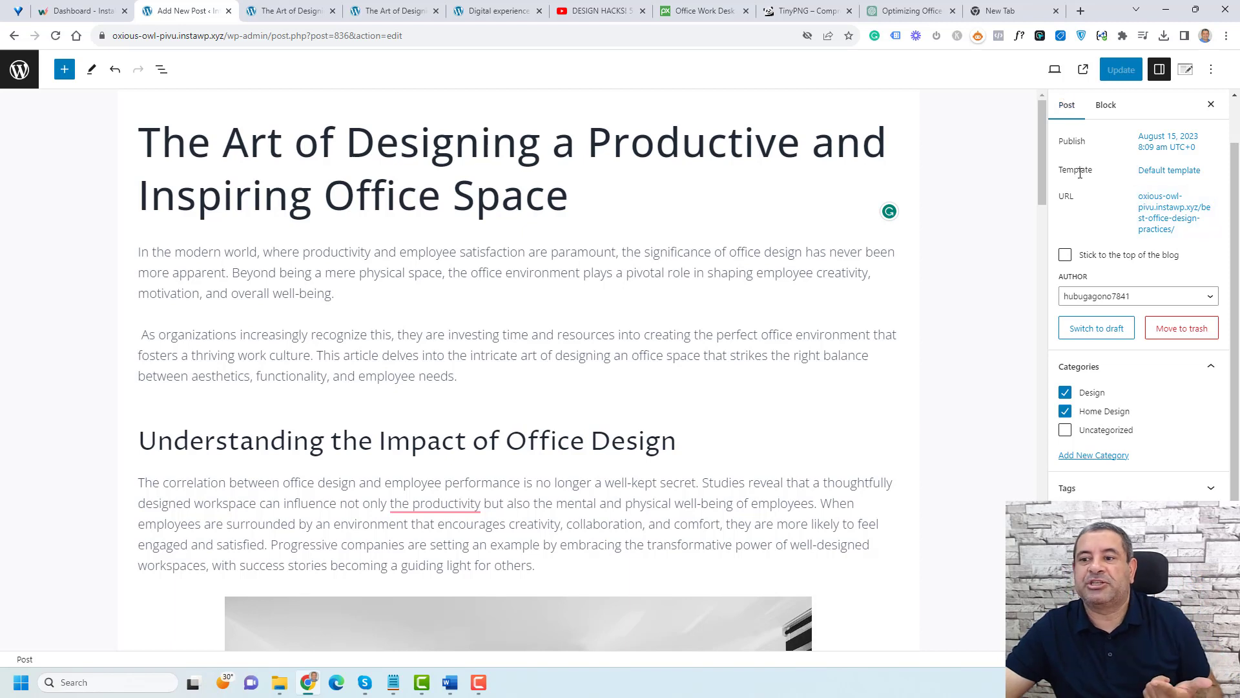
click(1153, 297)
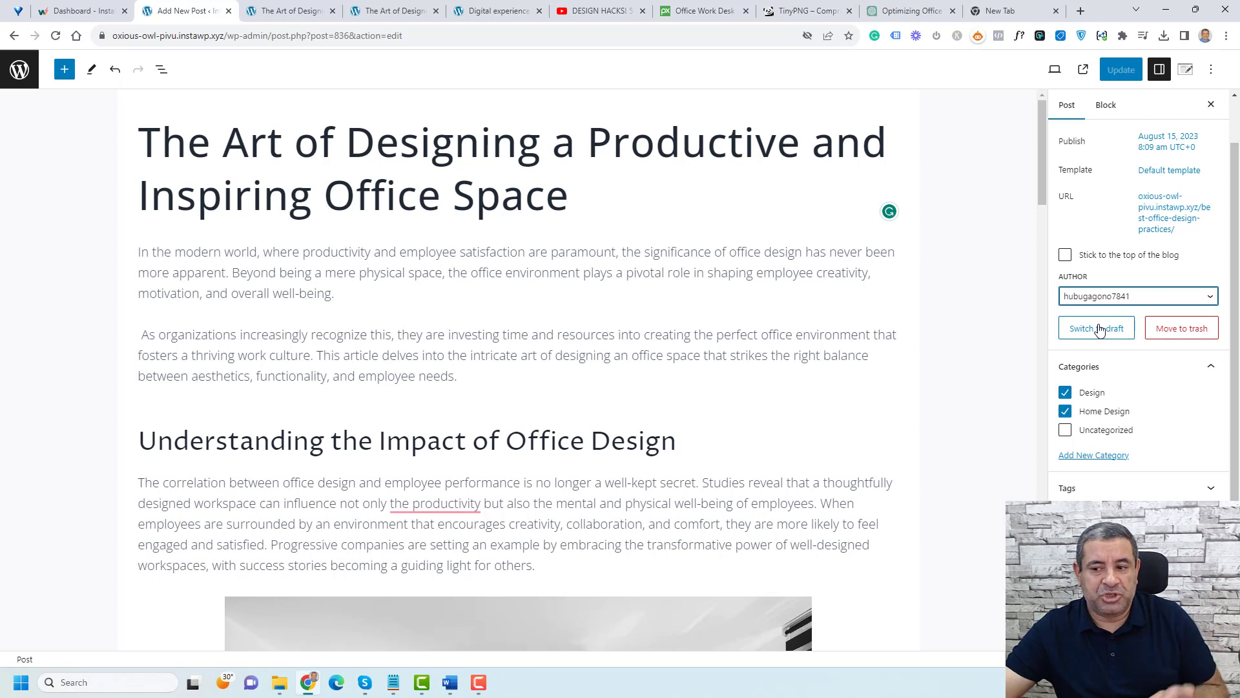
scroll(1135, 443, down, 1)
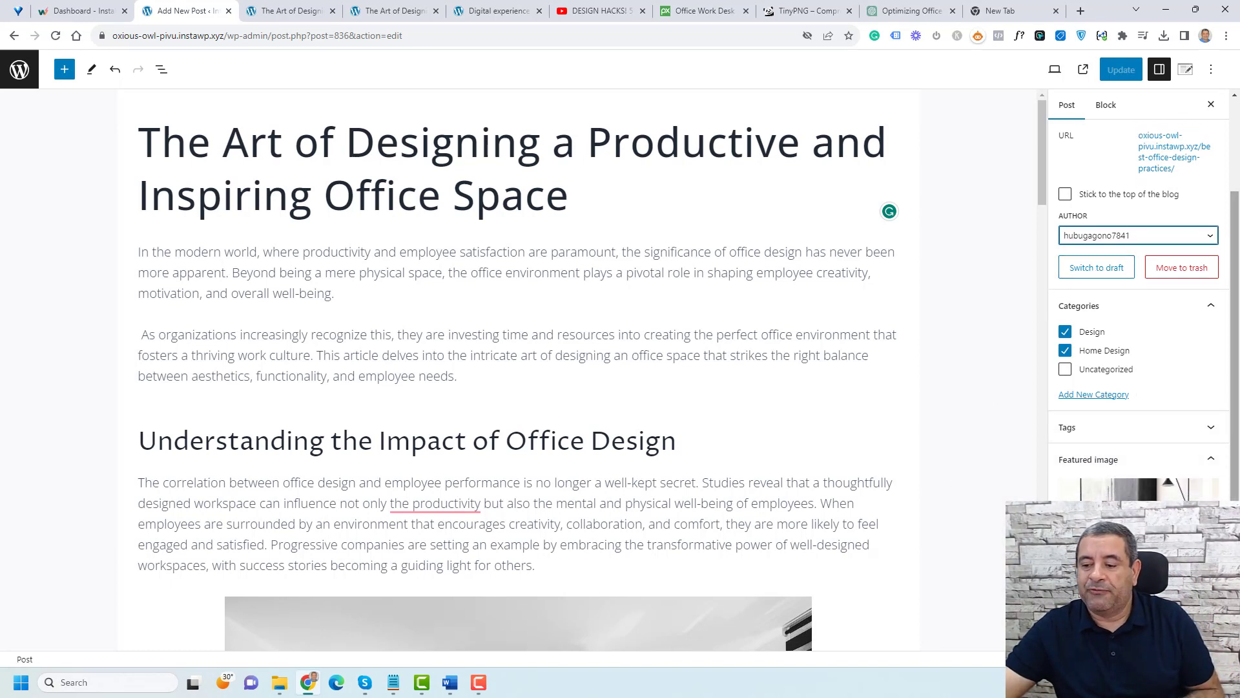
scroll(1138, 310, down, 2)
scroll(1138, 310, down, 1)
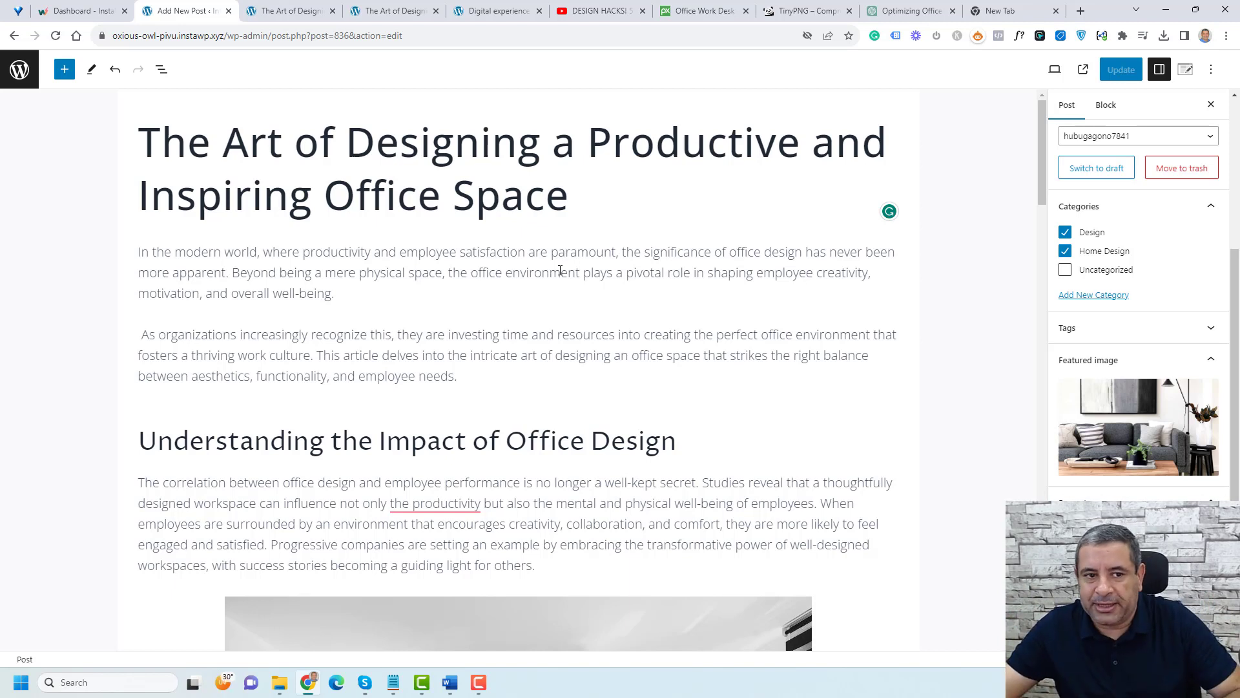
Step: Insert a Quote block after the second intro paragraph by dragging it from the block inserter, and enter asd
click(726, 375)
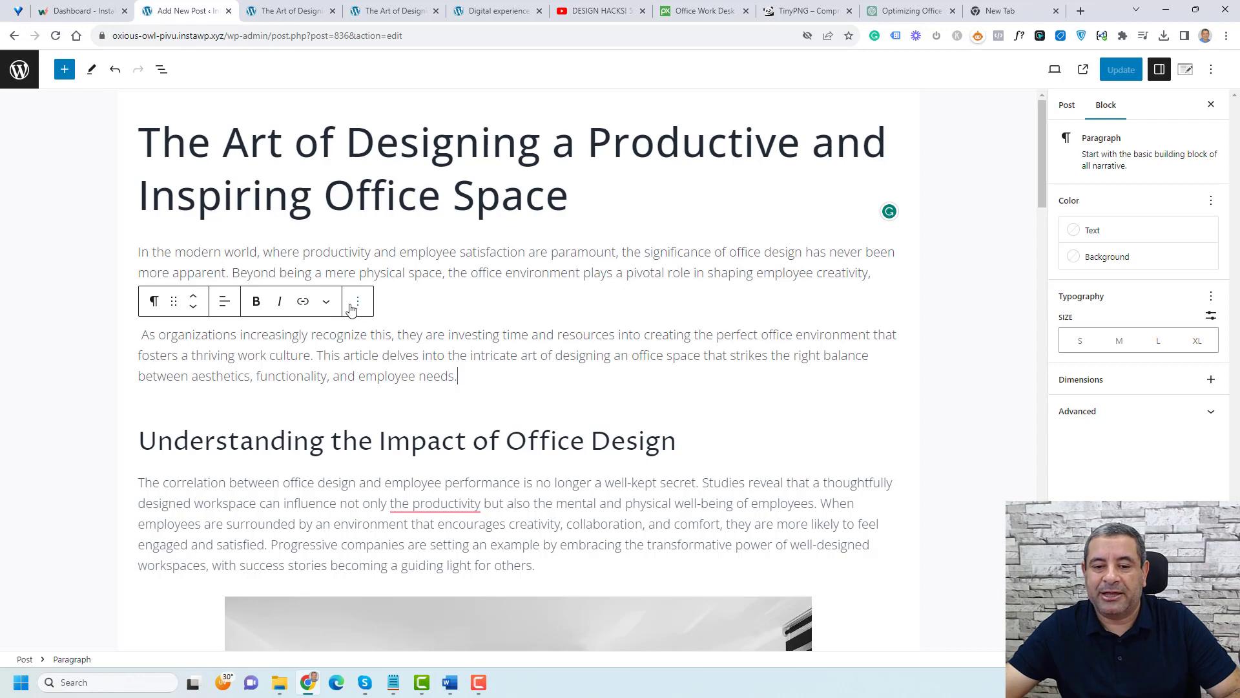
key(Return)
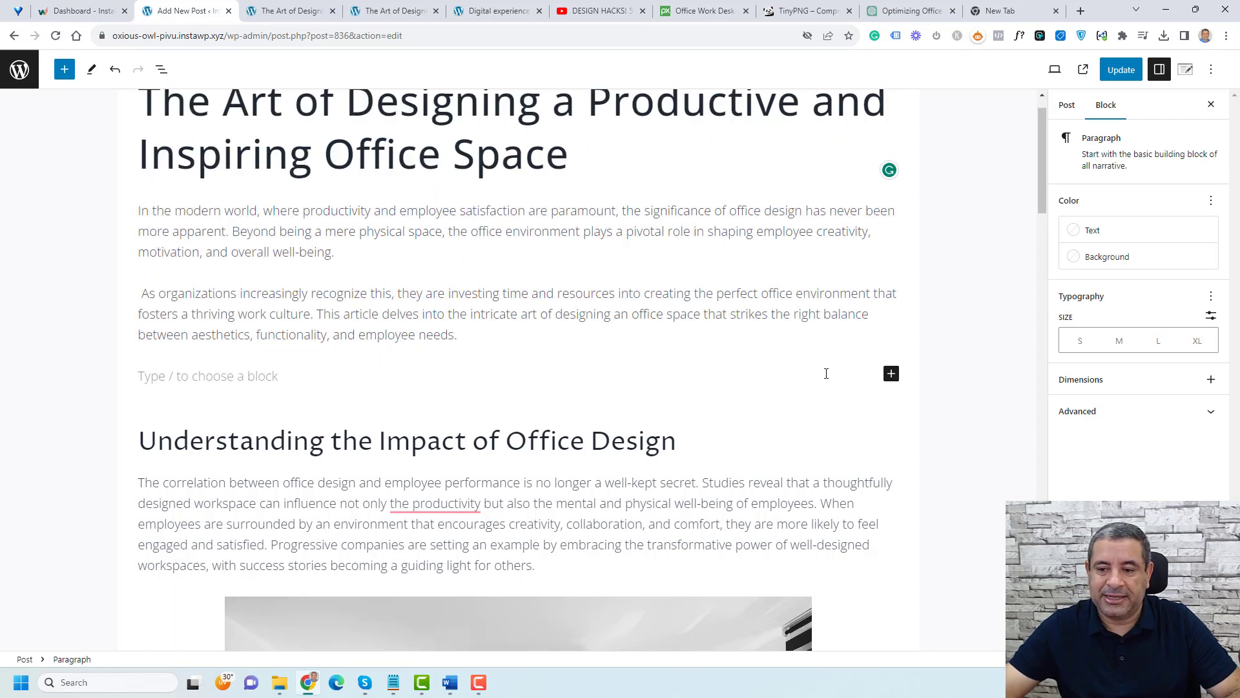
click(65, 70)
scroll(150, 310, down, 2)
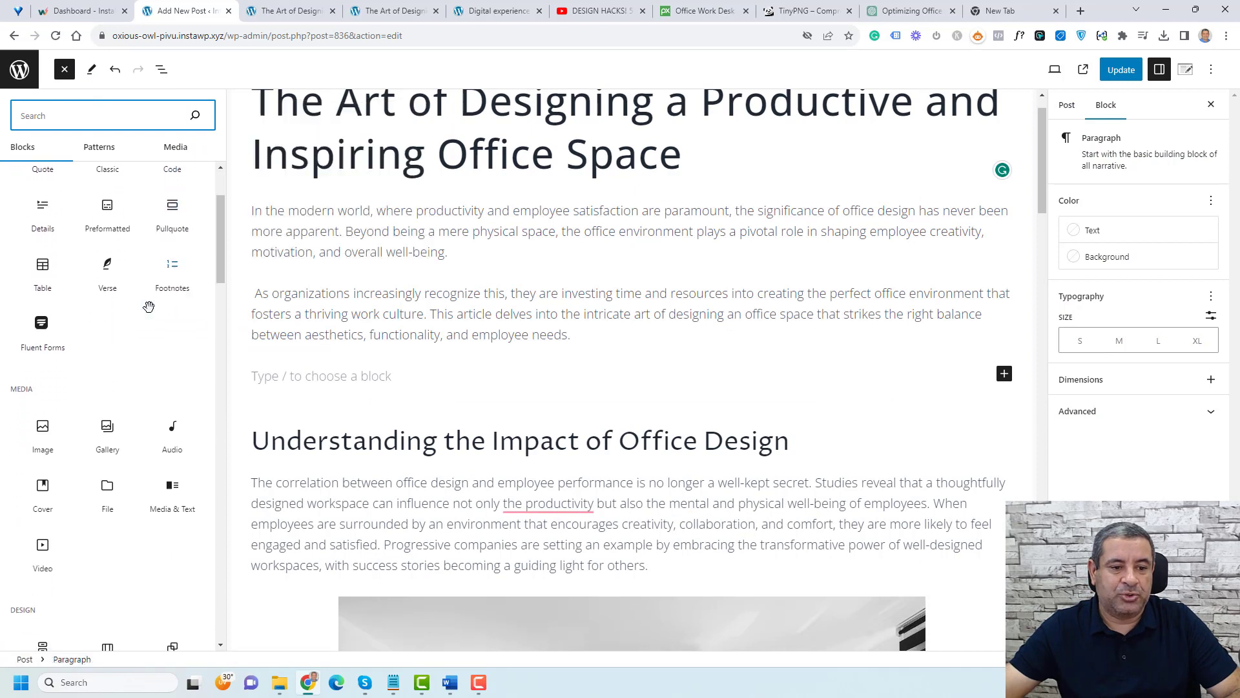
mouse_move(40, 263)
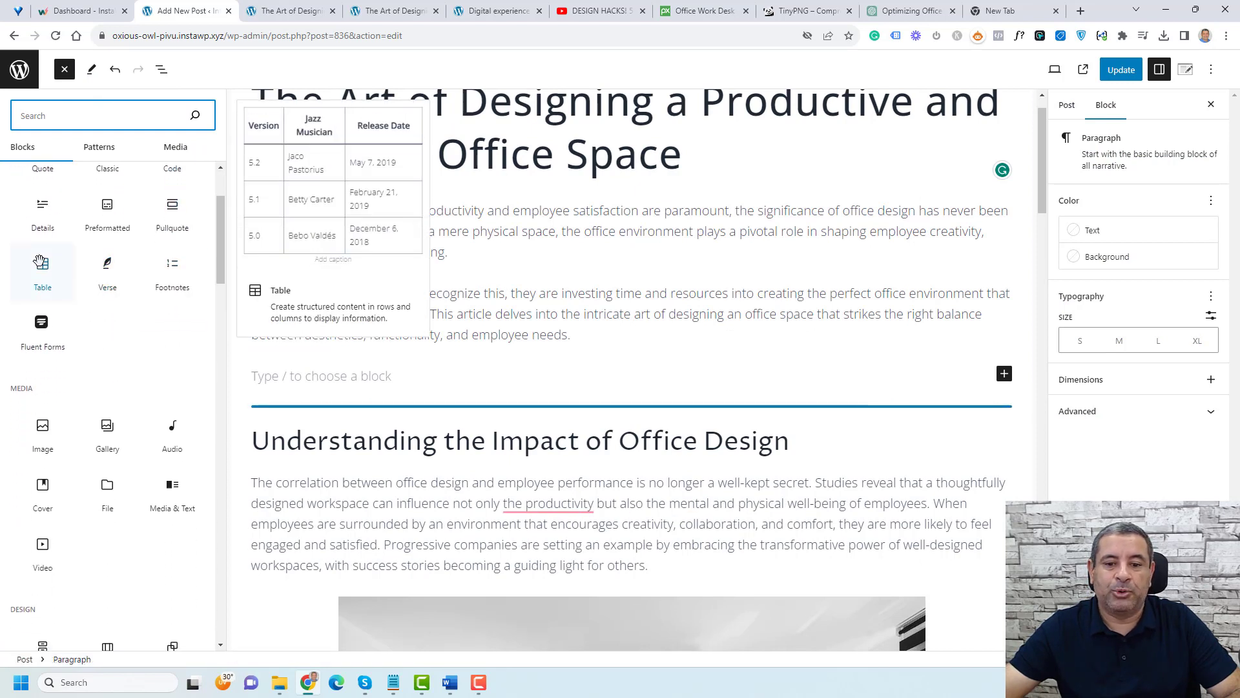
scroll(40, 263, up, 2)
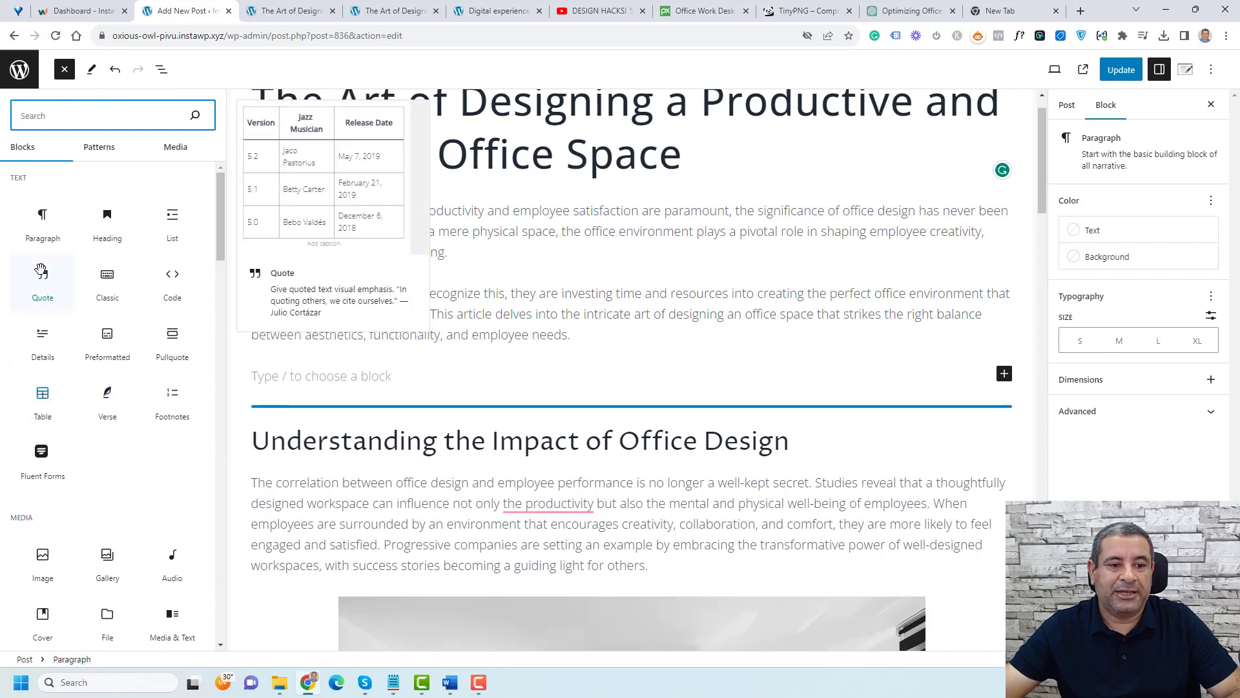
drag(40, 265, 327, 356)
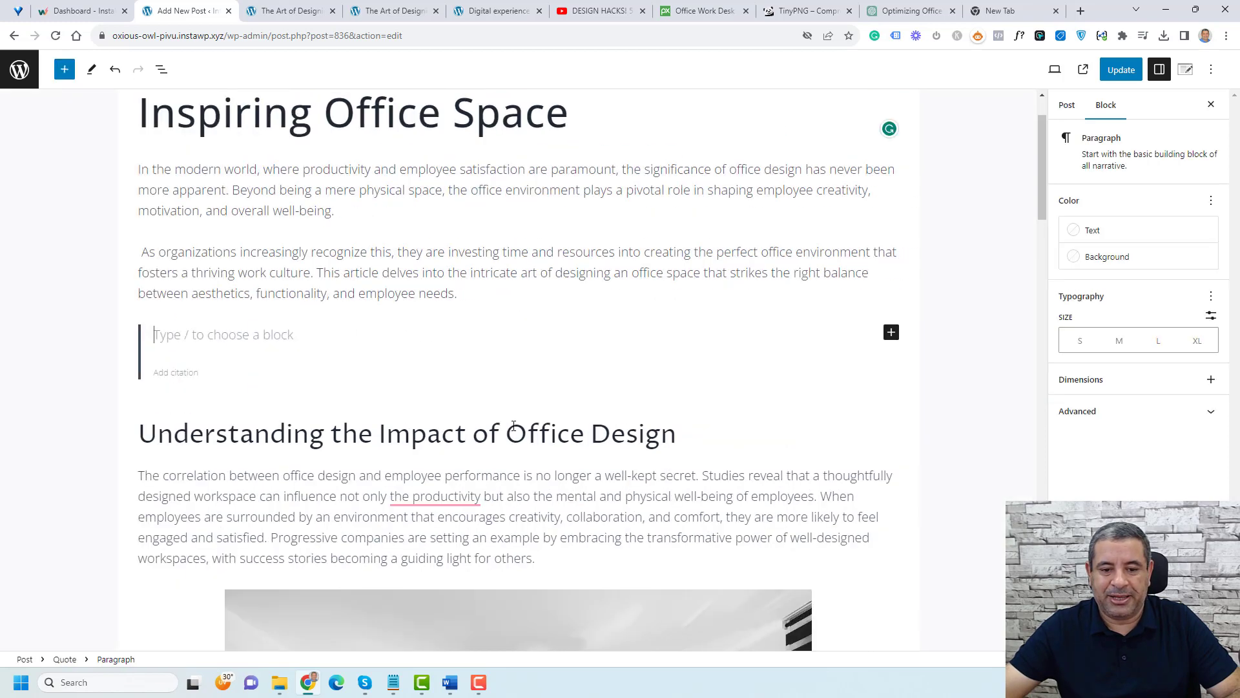
text(asd)
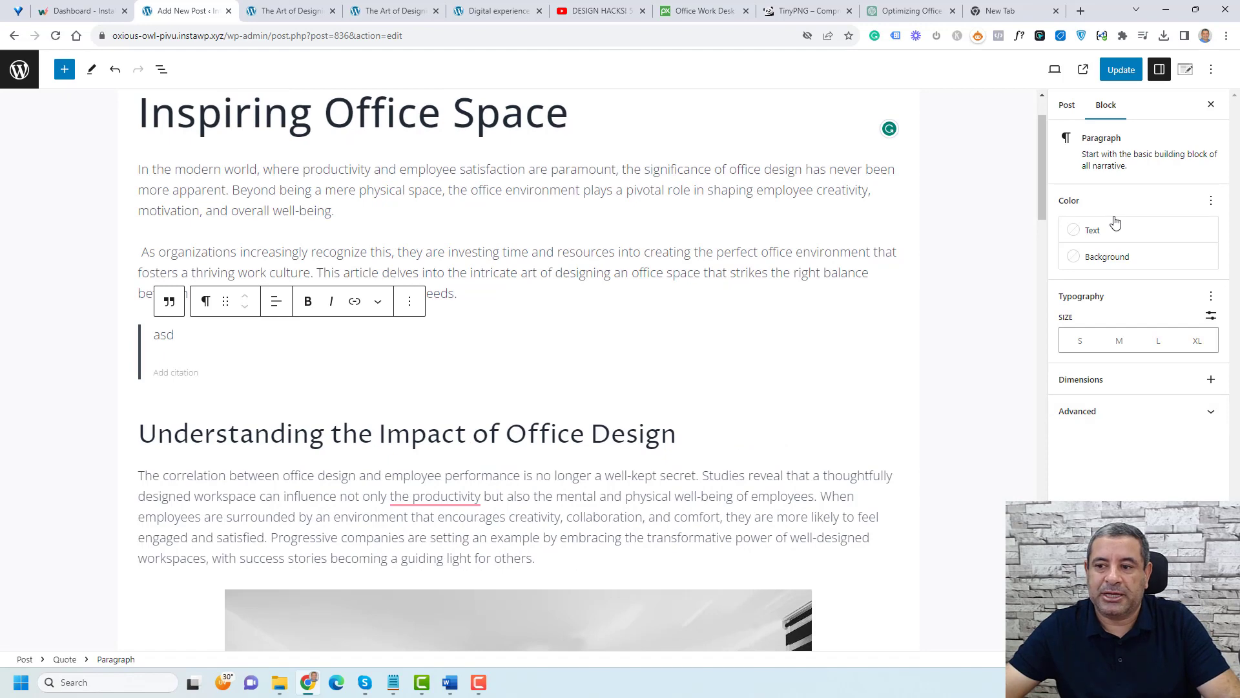
Step: Drag a Gallery block in after the first intro paragraph and fill it with four images from the Media Library
click(64, 69)
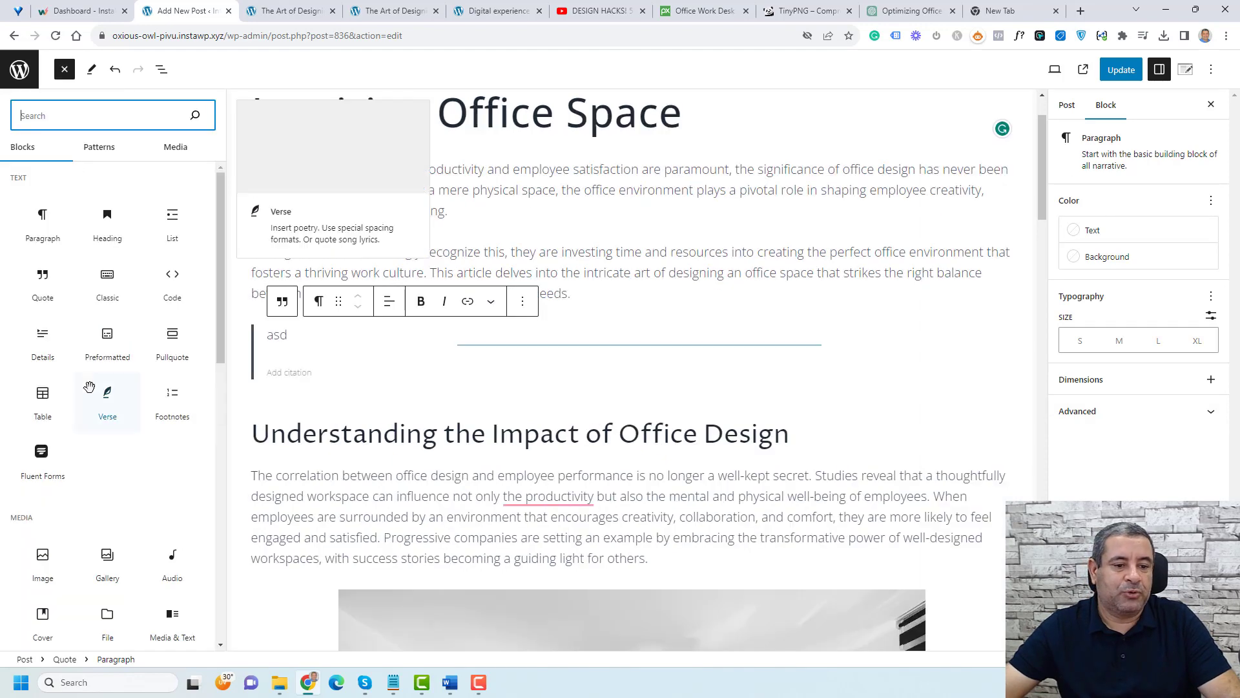
scroll(90, 381, down, 5)
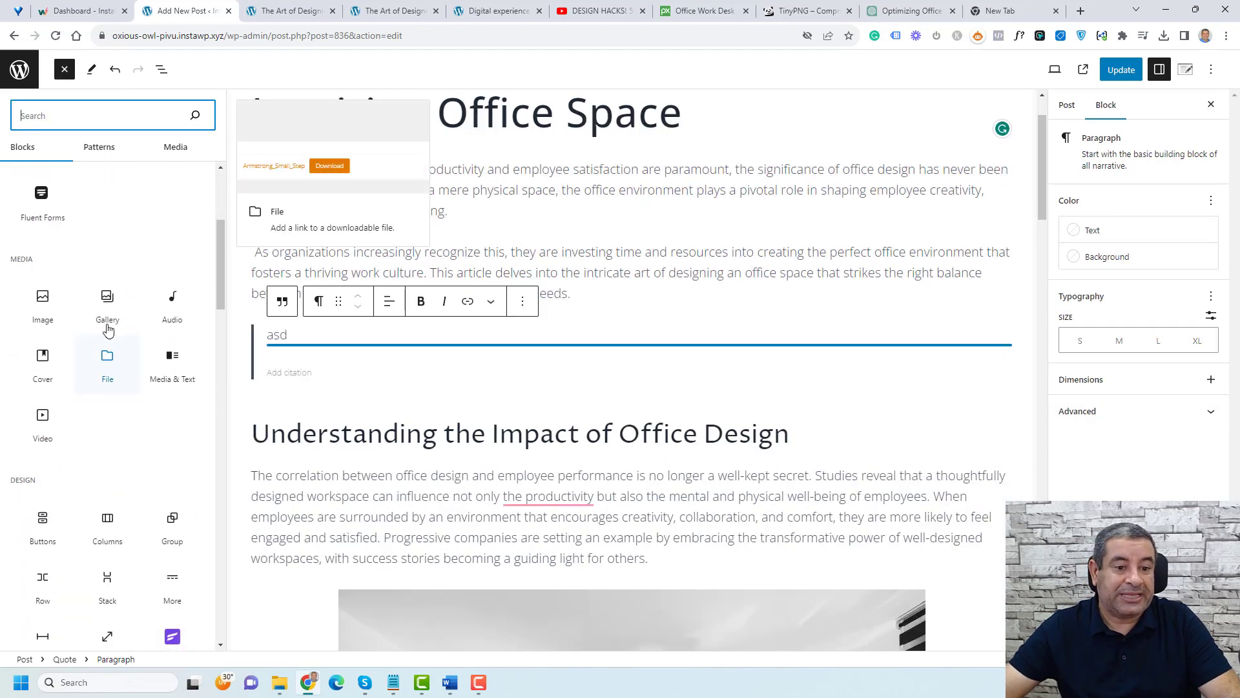
drag(107, 301, 485, 250)
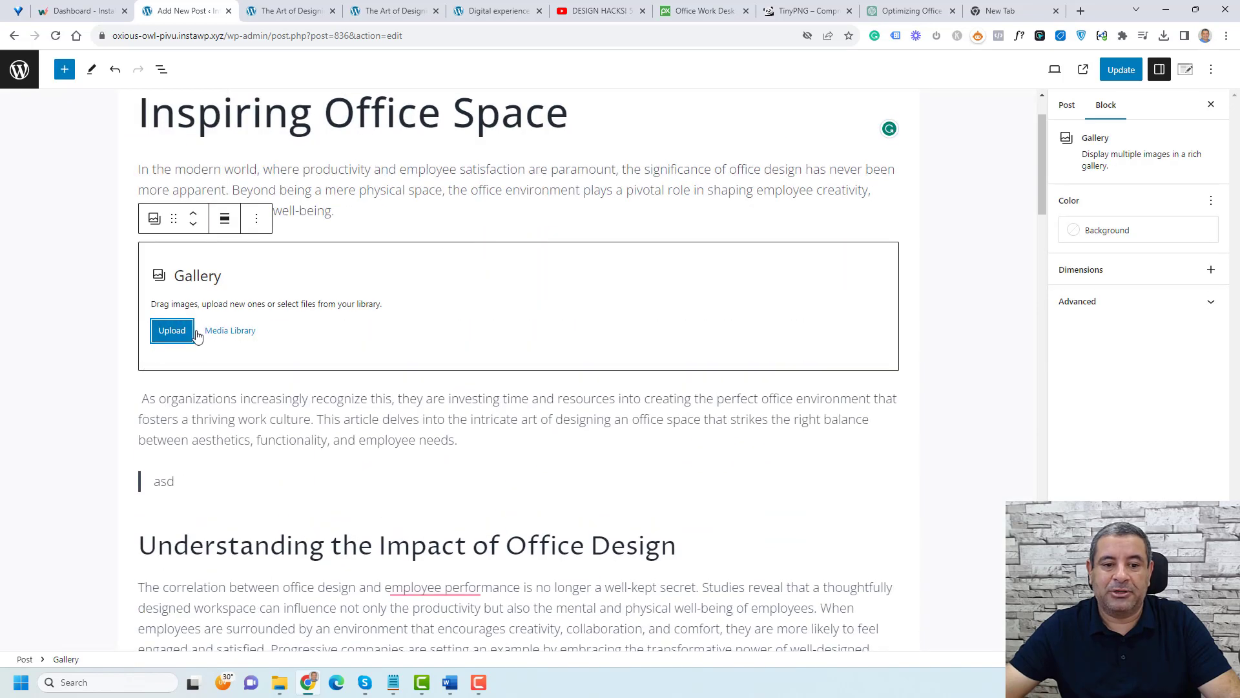
click(219, 332)
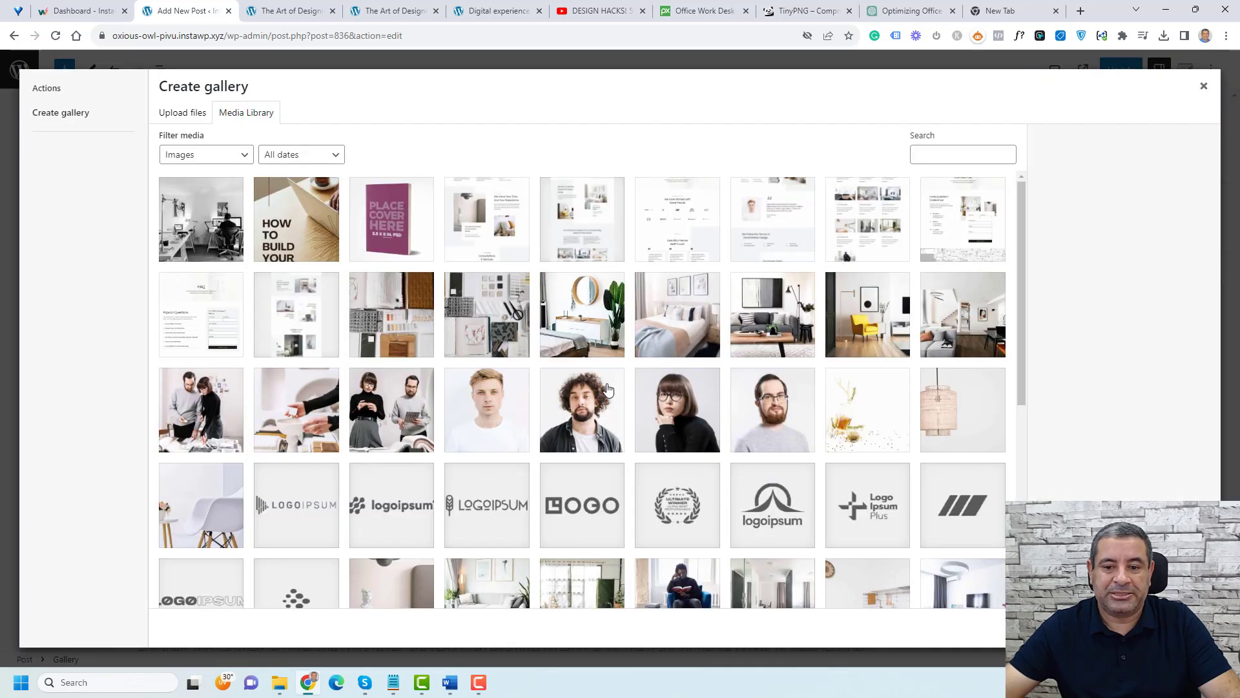
click(574, 330)
click(498, 326)
click(400, 325)
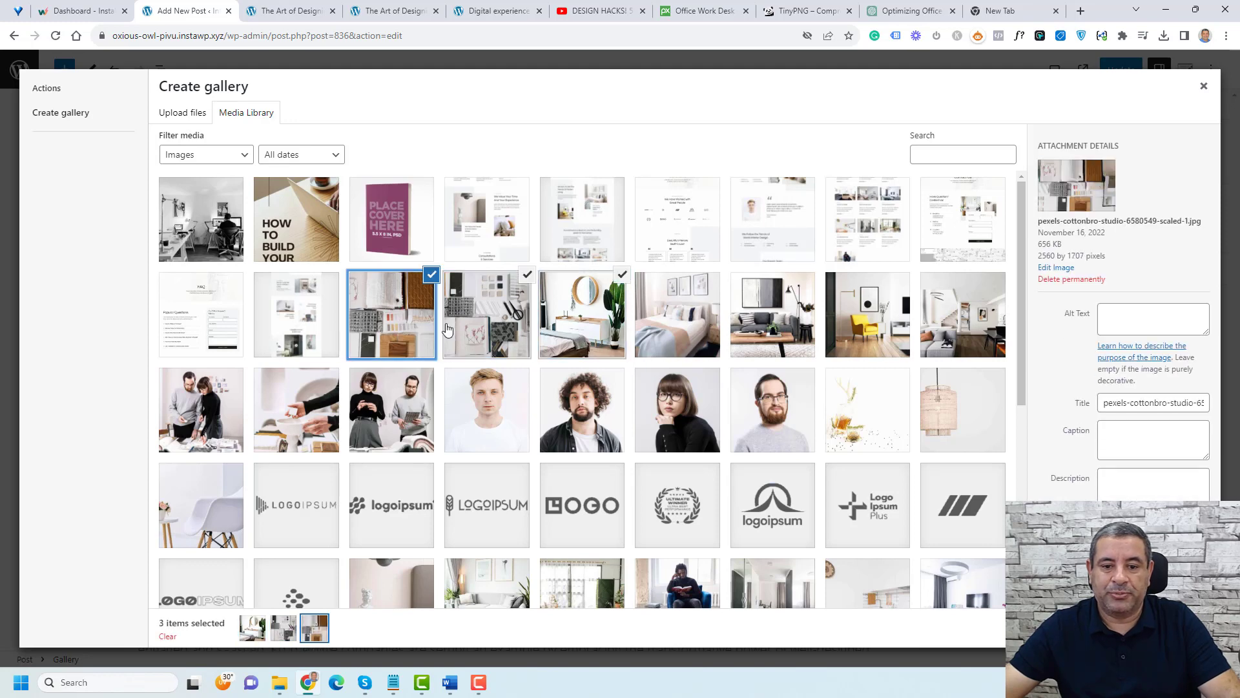
click(682, 323)
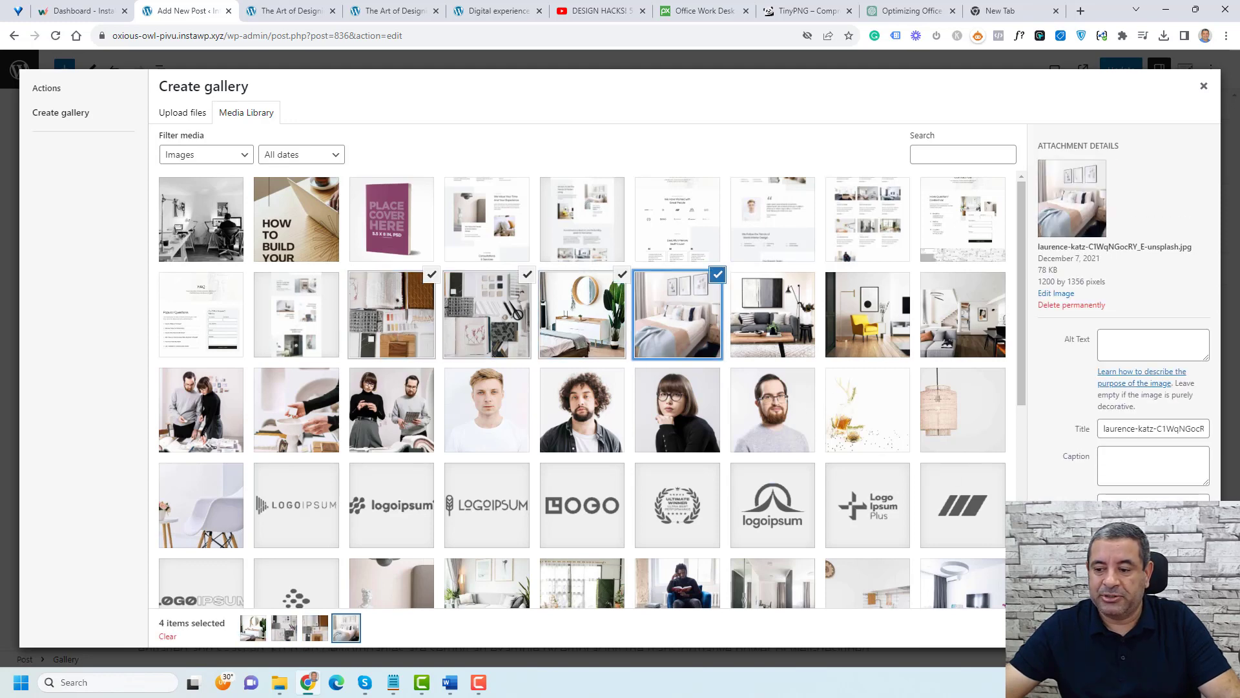
click(1165, 628)
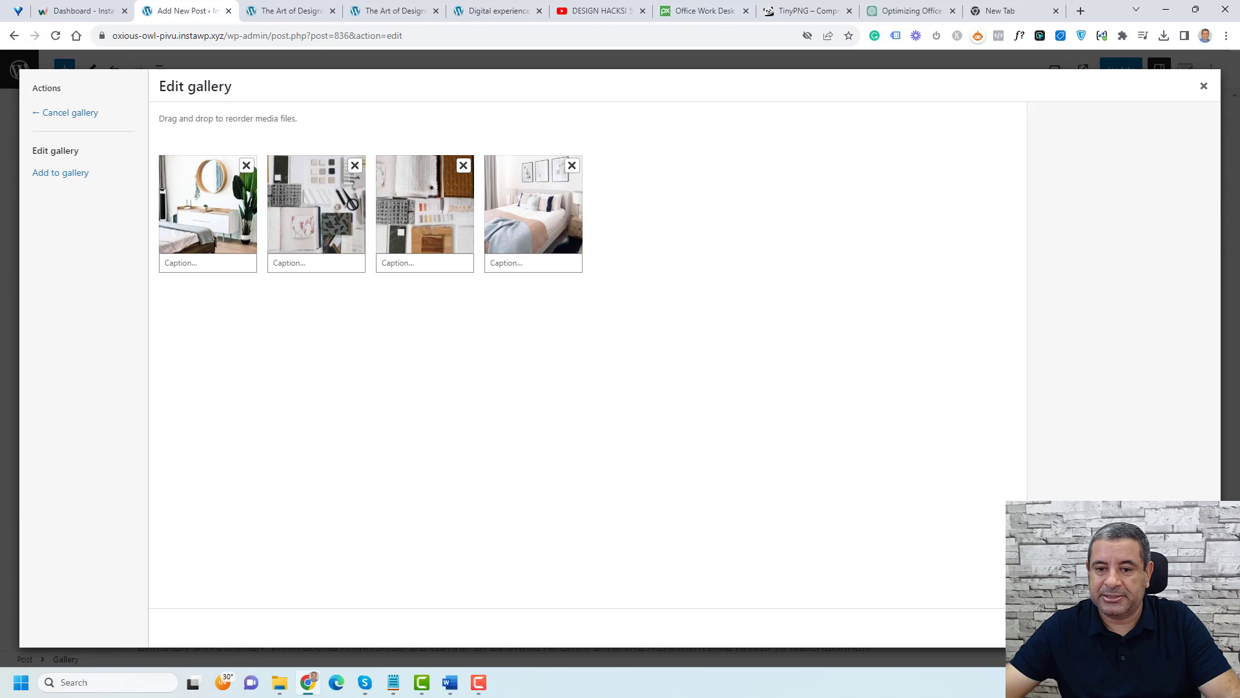
click(1165, 627)
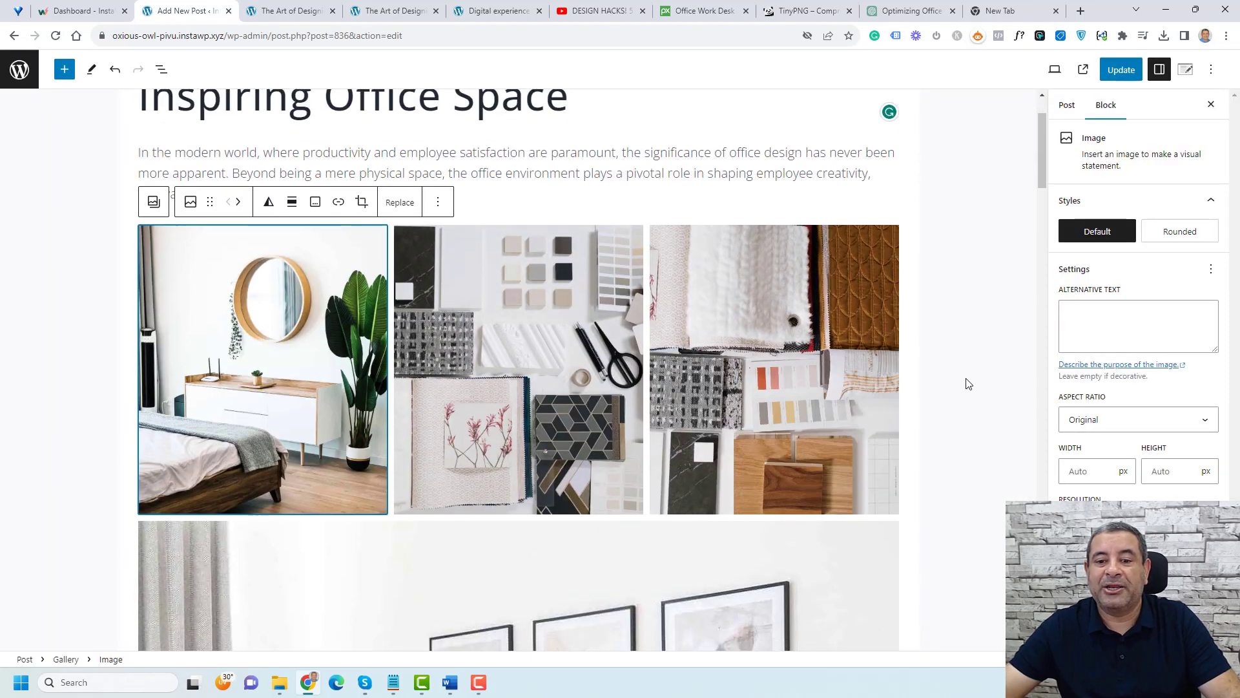
Step: Scroll through the new gallery in the editor and compare the open front-end tabs of the post
scroll(967, 384, down, 3)
scroll(967, 384, up, 4)
click(967, 384)
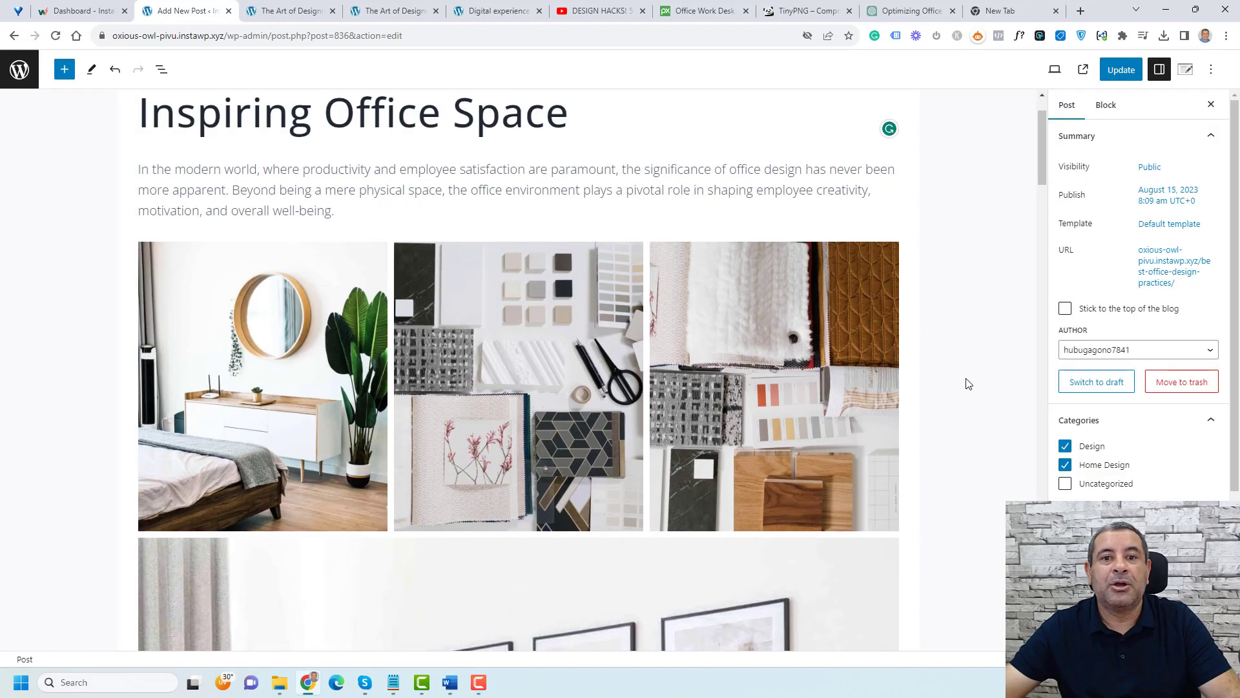
scroll(967, 384, down, 20)
scroll(967, 383, up, 6)
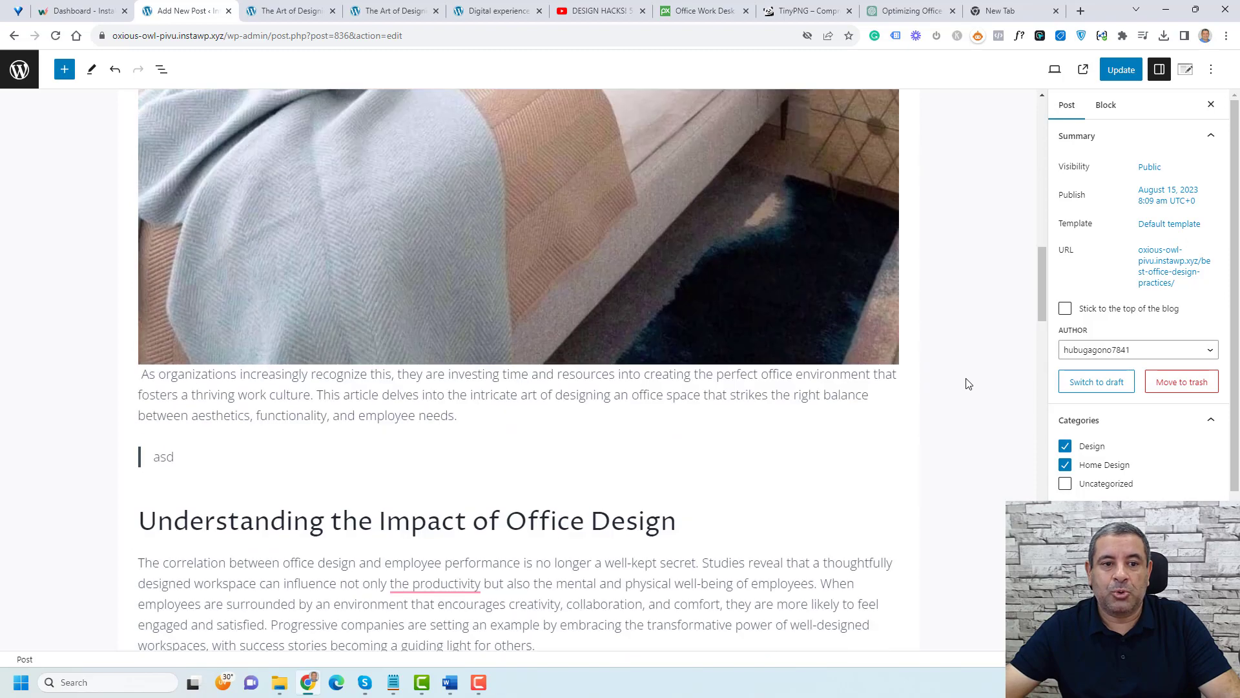
scroll(967, 384, up, 5)
click(64, 69)
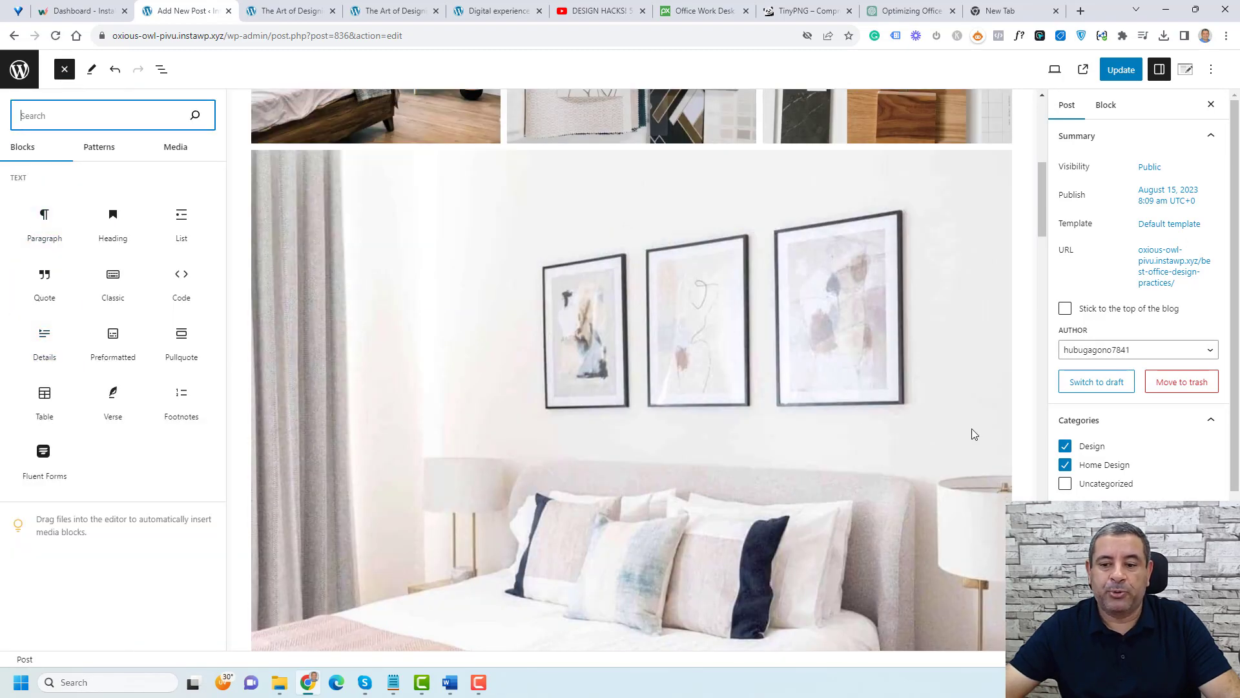
click(975, 396)
click(282, 9)
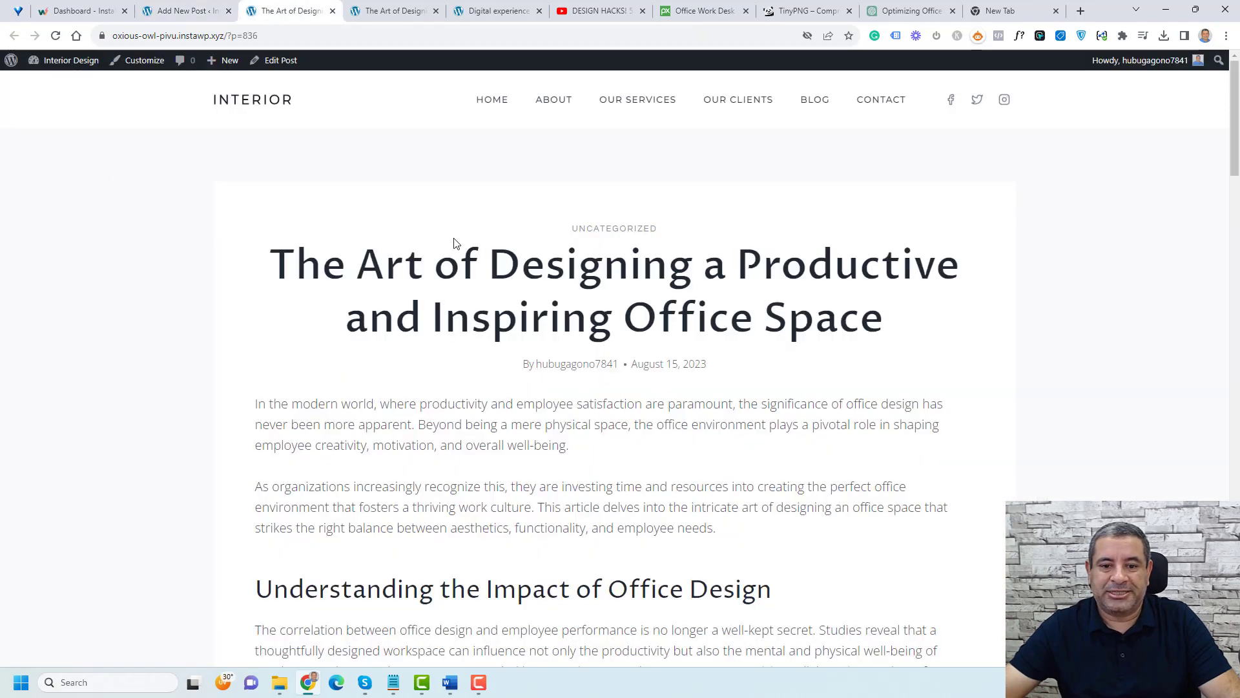
click(420, 8)
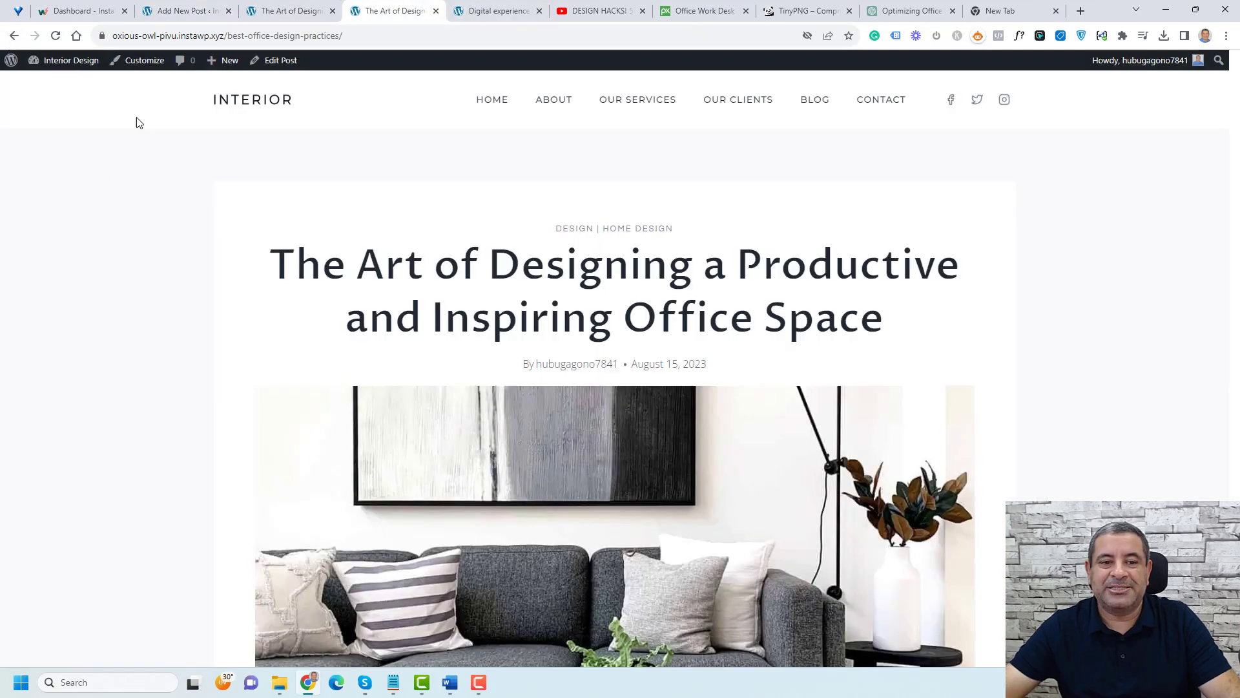